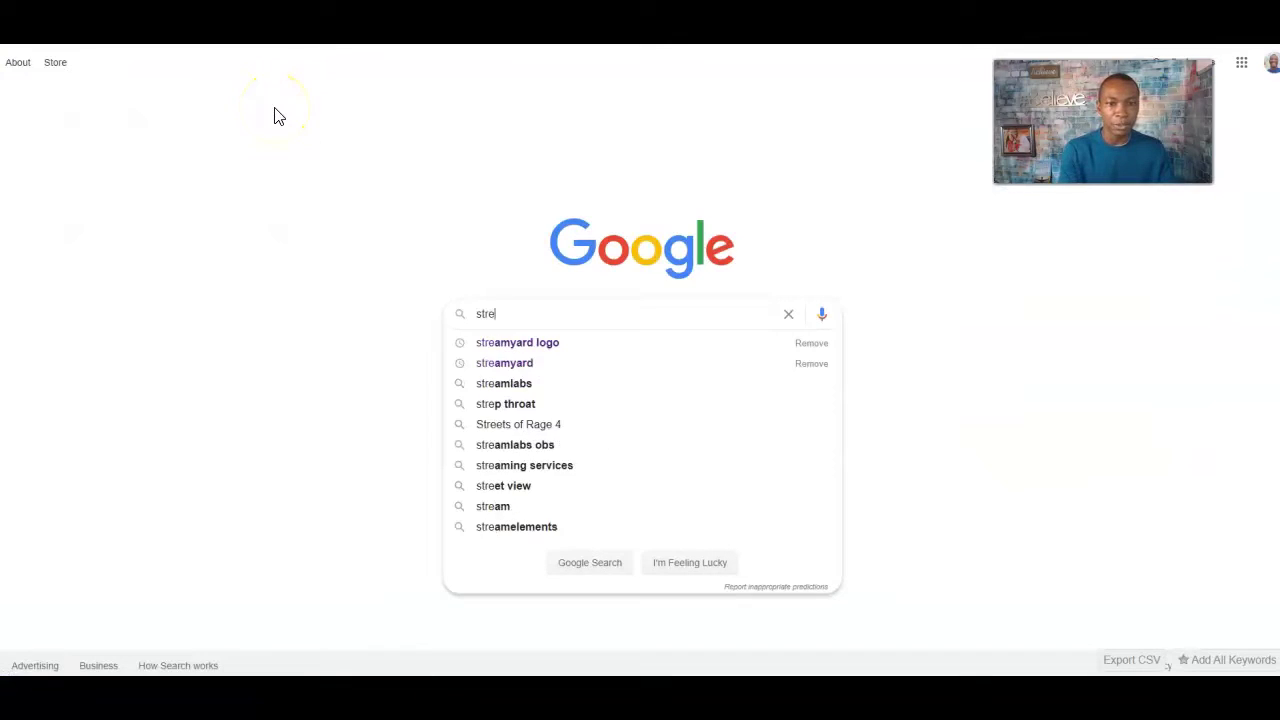
- Search the web for streamyard and open the official StreamYard site
{"action": "key", "text": "Return"}
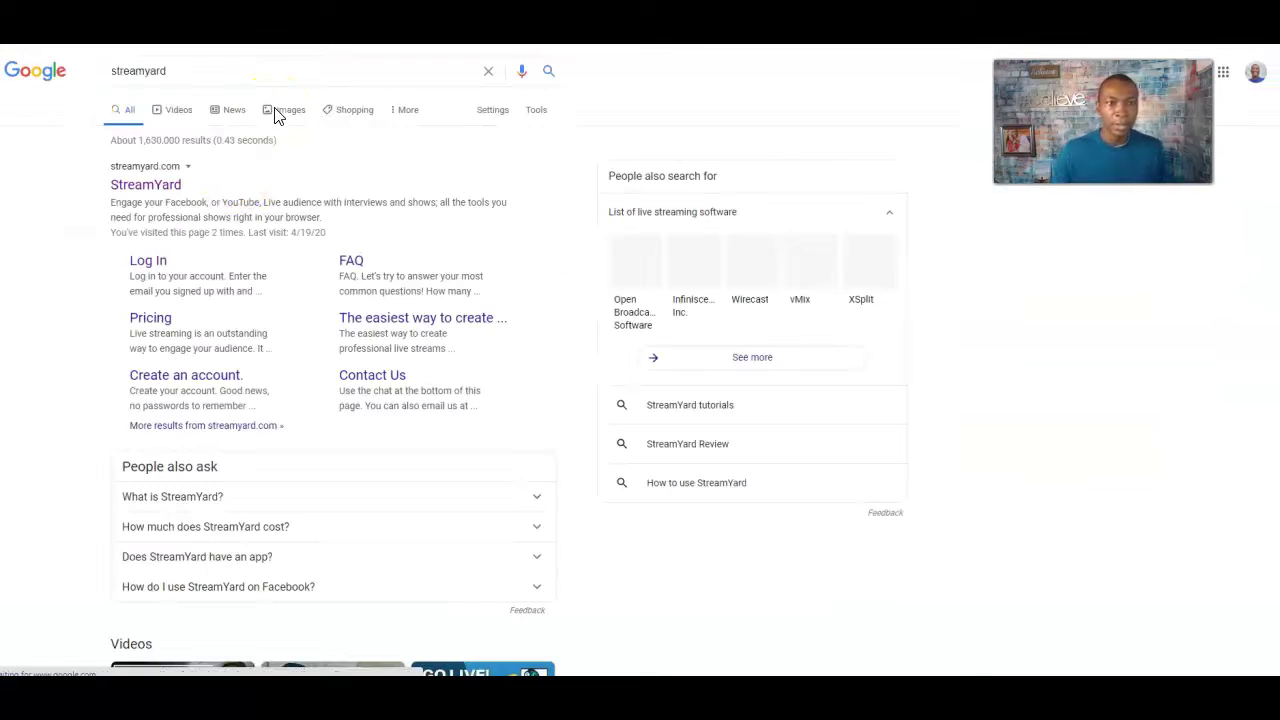
{"action": "left_click", "coordinate": [143, 186]}
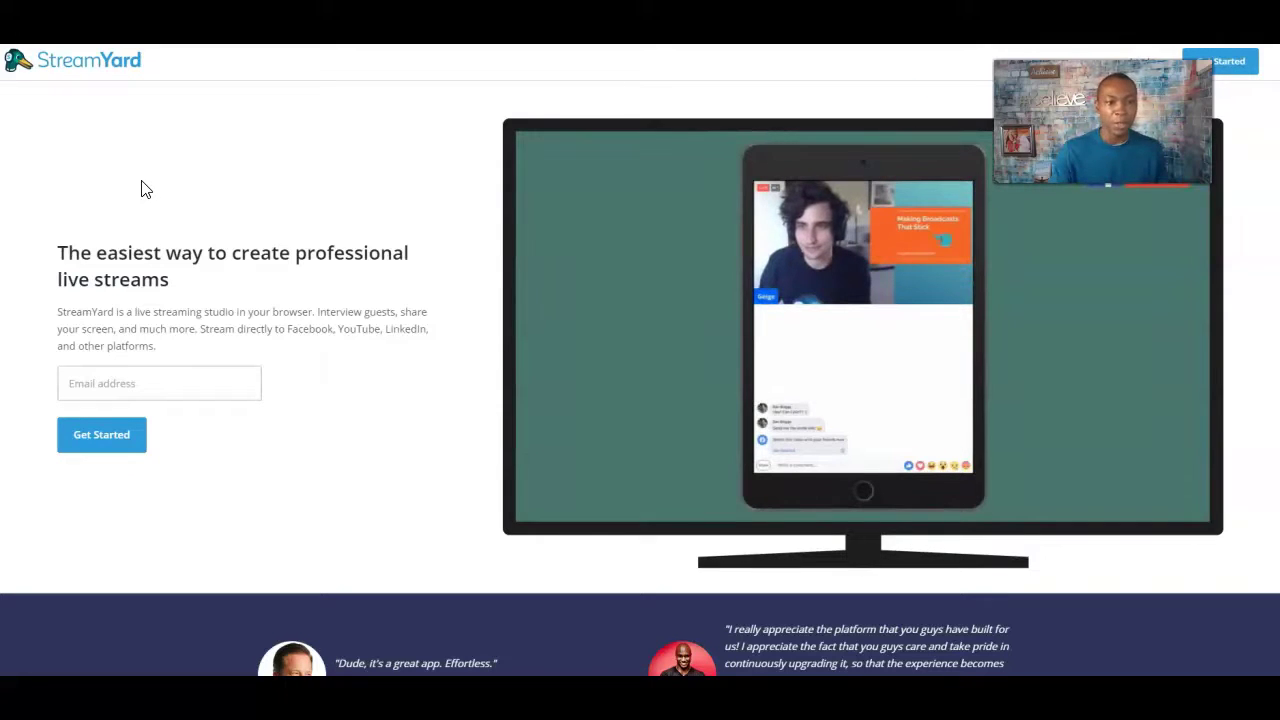
- Examine the StreamYard home page for its testimonials and its guest interview, multi-platform streaming and audience comment features
{"action": "scroll", "coordinate": [405, 345], "scroll_direction": "down", "scroll_amount": 3}
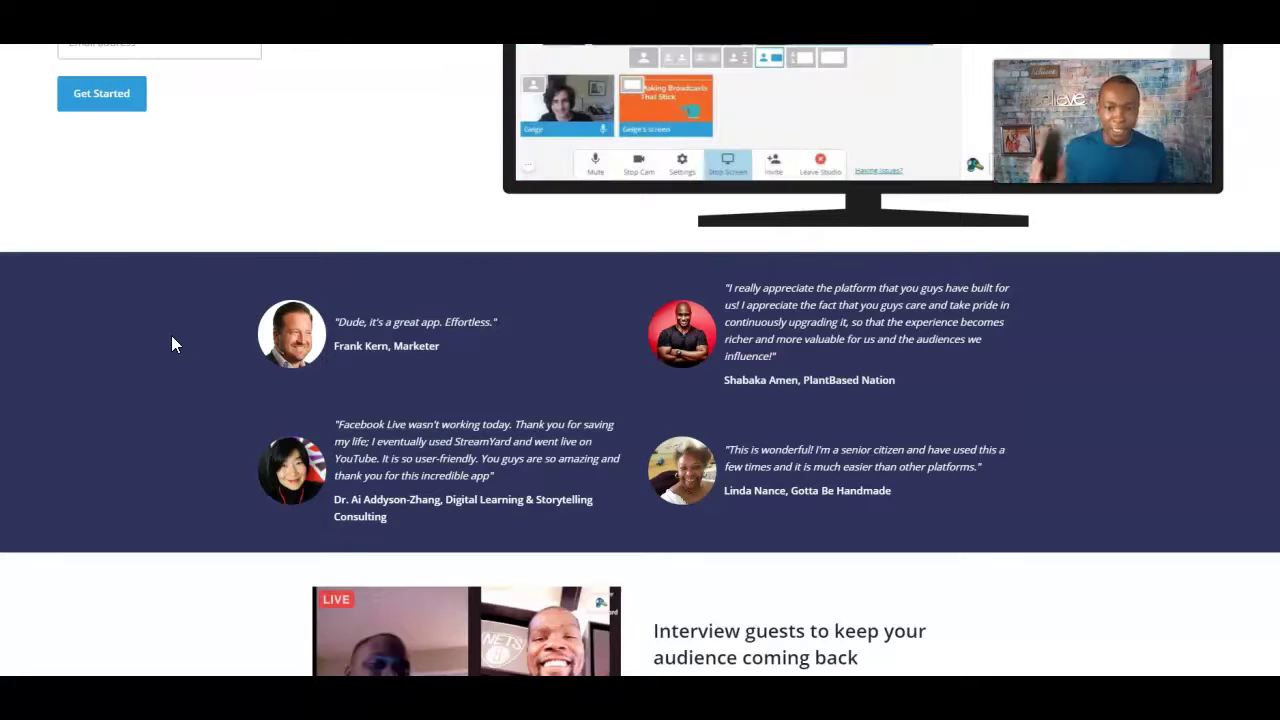
{"action": "scroll", "coordinate": [171, 344], "scroll_direction": "down", "scroll_amount": 3}
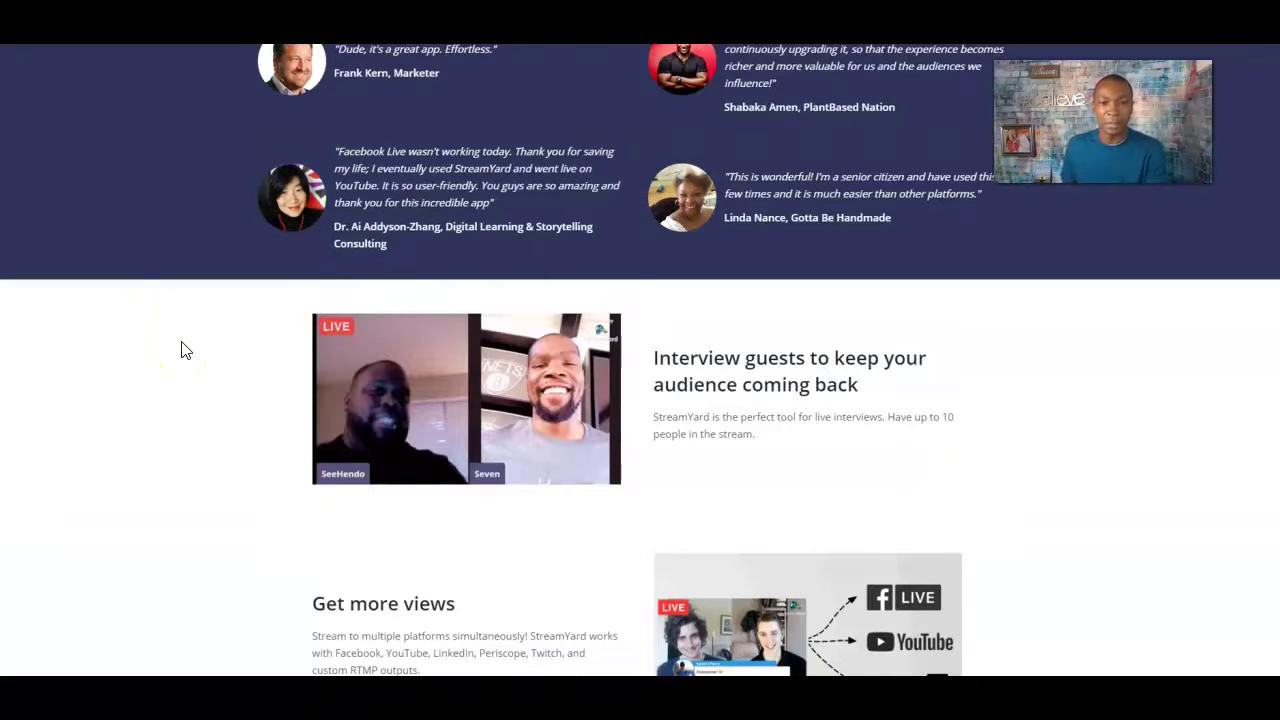
{"action": "scroll", "coordinate": [266, 286], "scroll_direction": "down", "scroll_amount": 3}
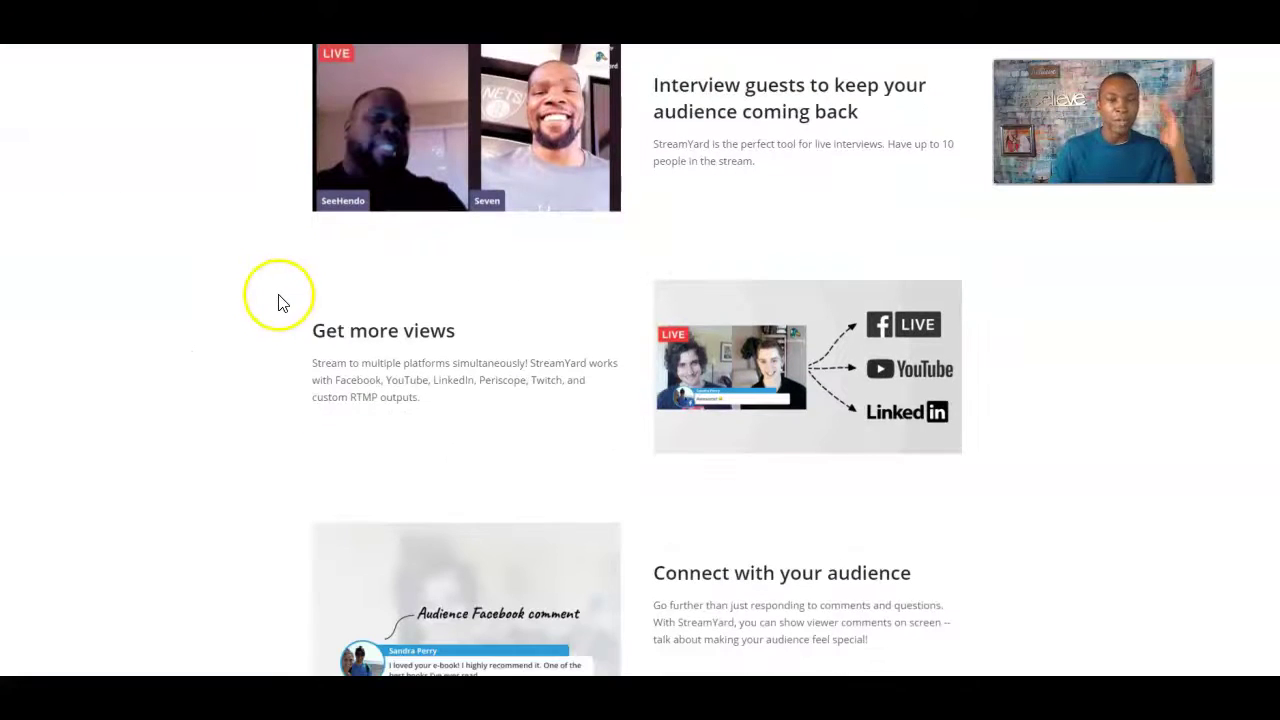
{"action": "scroll", "coordinate": [283, 303], "scroll_direction": "down", "scroll_amount": 2}
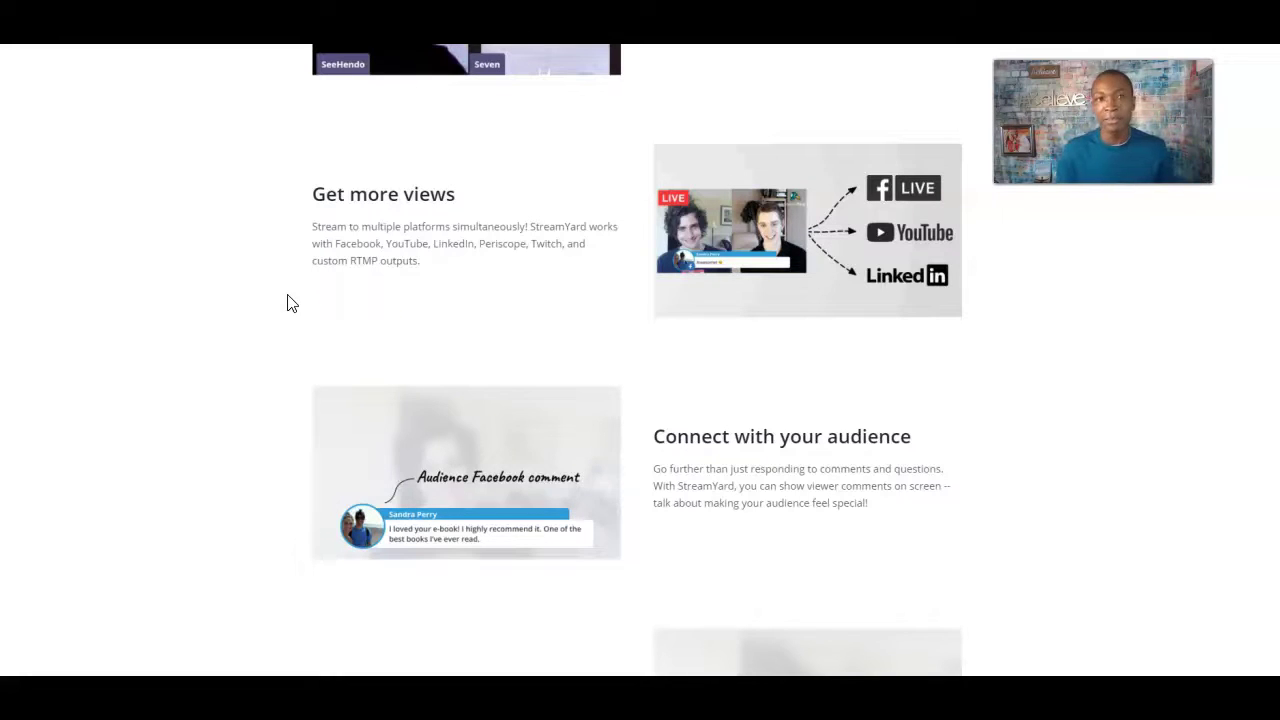
{"action": "scroll", "coordinate": [245, 300], "scroll_direction": "up", "scroll_amount": 2}
{"action": "scroll", "coordinate": [247, 303], "scroll_direction": "up", "scroll_amount": 10}
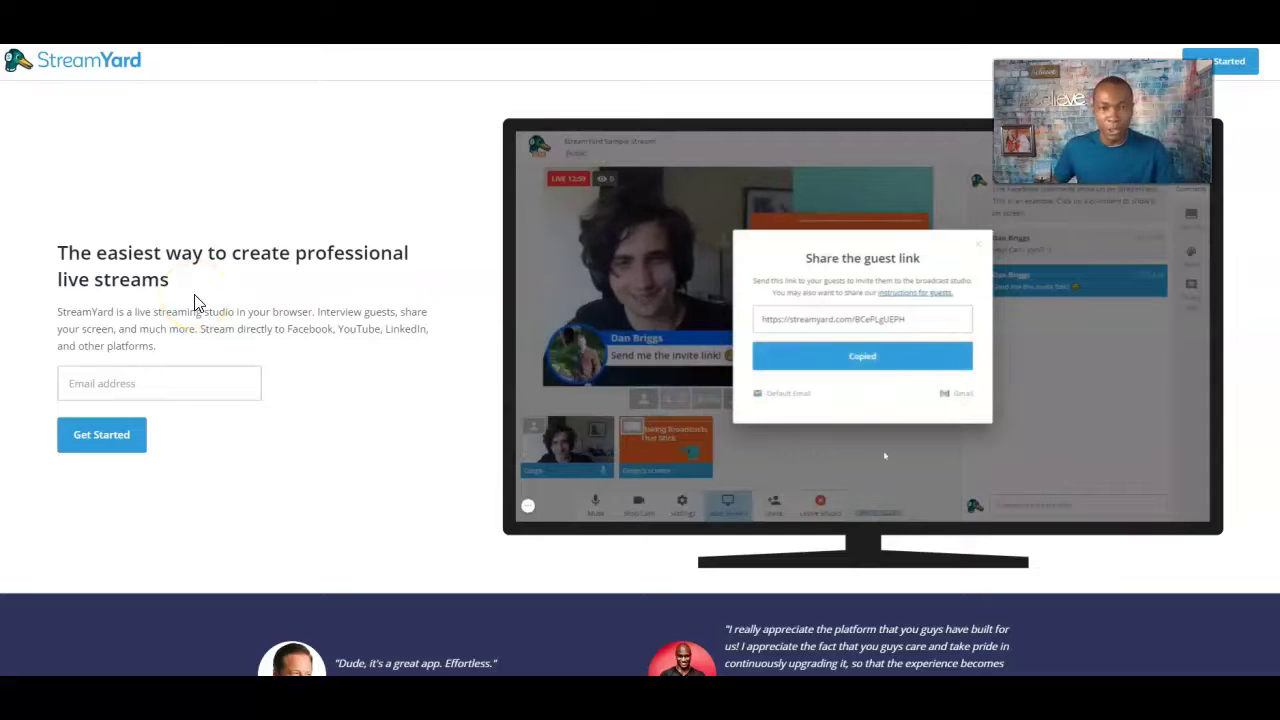
{"action": "left_click", "coordinate": [199, 285]}
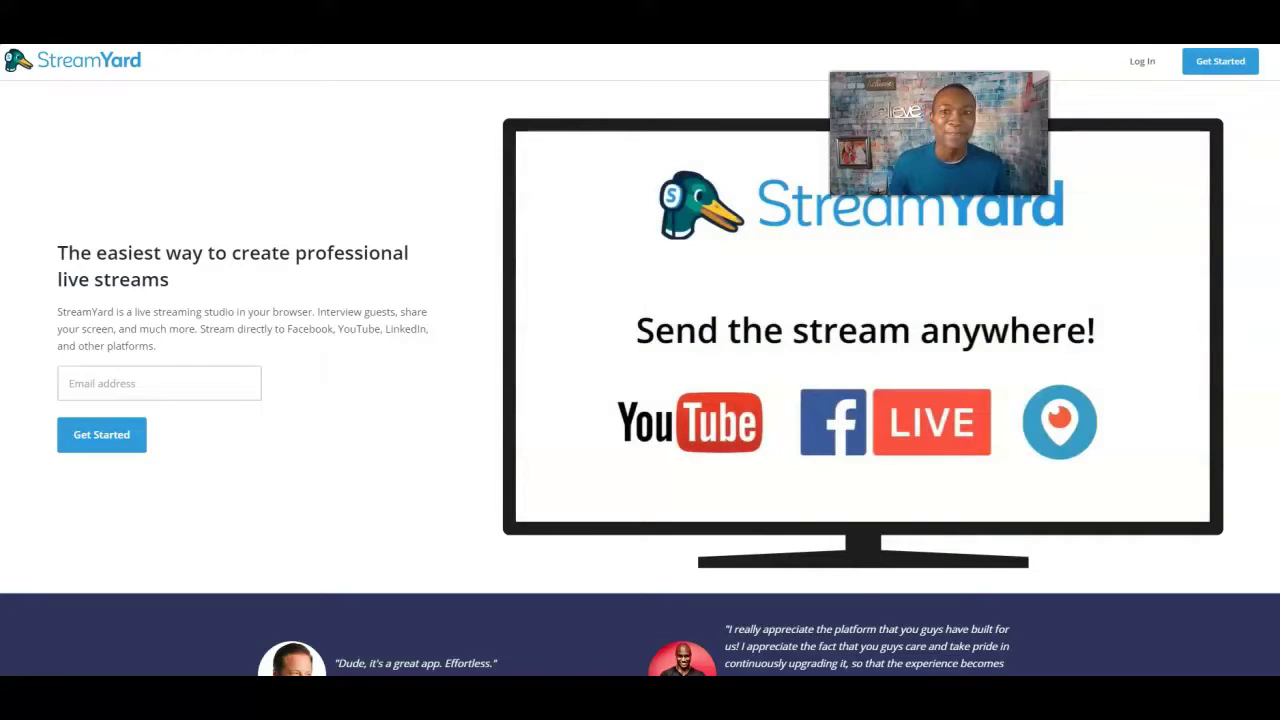
- Log in to StreamYard with the account email and the 6-digit login code sent to it
{"action": "left_click", "coordinate": [1140, 61]}
{"action": "left_click", "coordinate": [560, 268]}
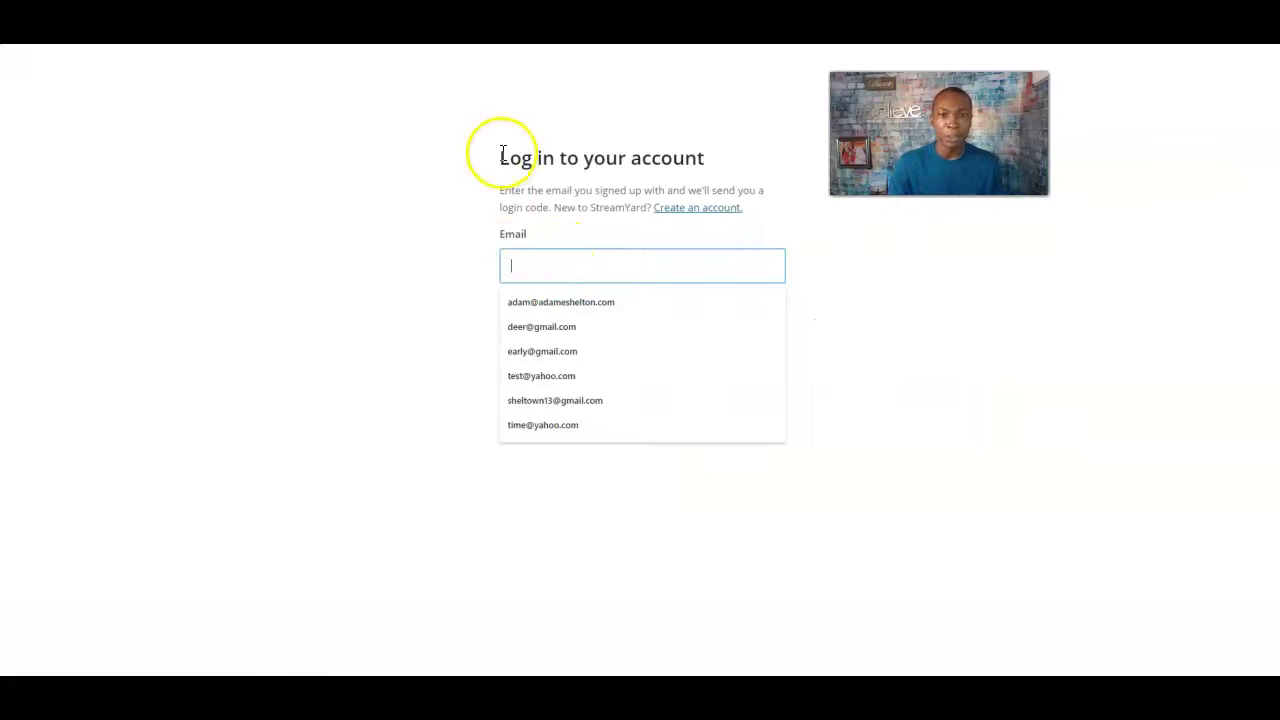
{"action": "left_click", "coordinate": [366, 287]}
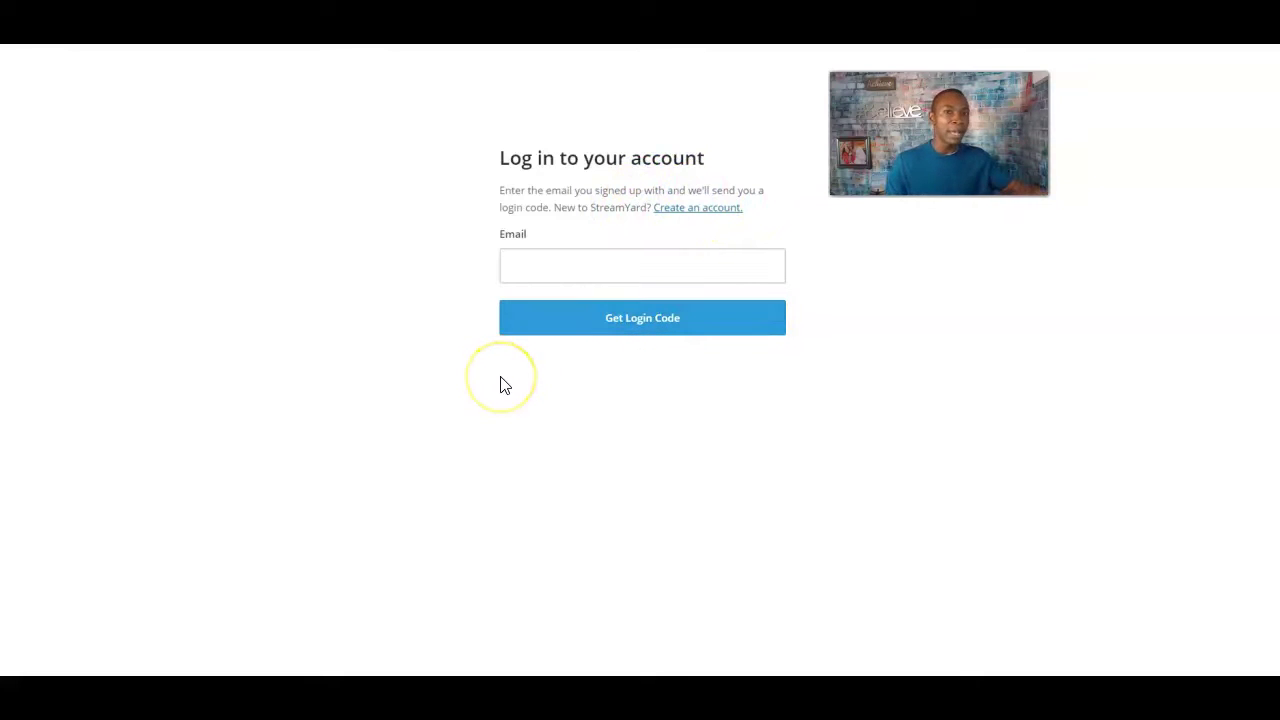
{"action": "left_click", "coordinate": [574, 266]}
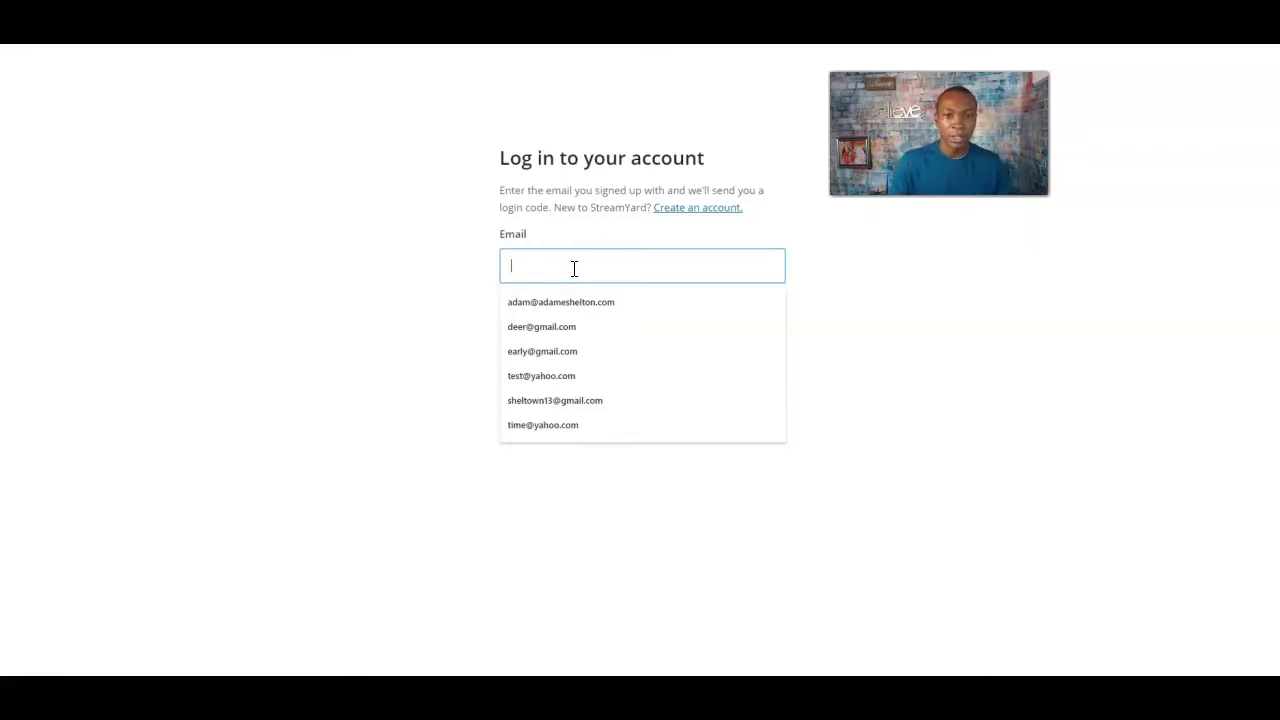
{"action": "left_click", "coordinate": [578, 303]}
{"action": "left_click", "coordinate": [611, 321]}
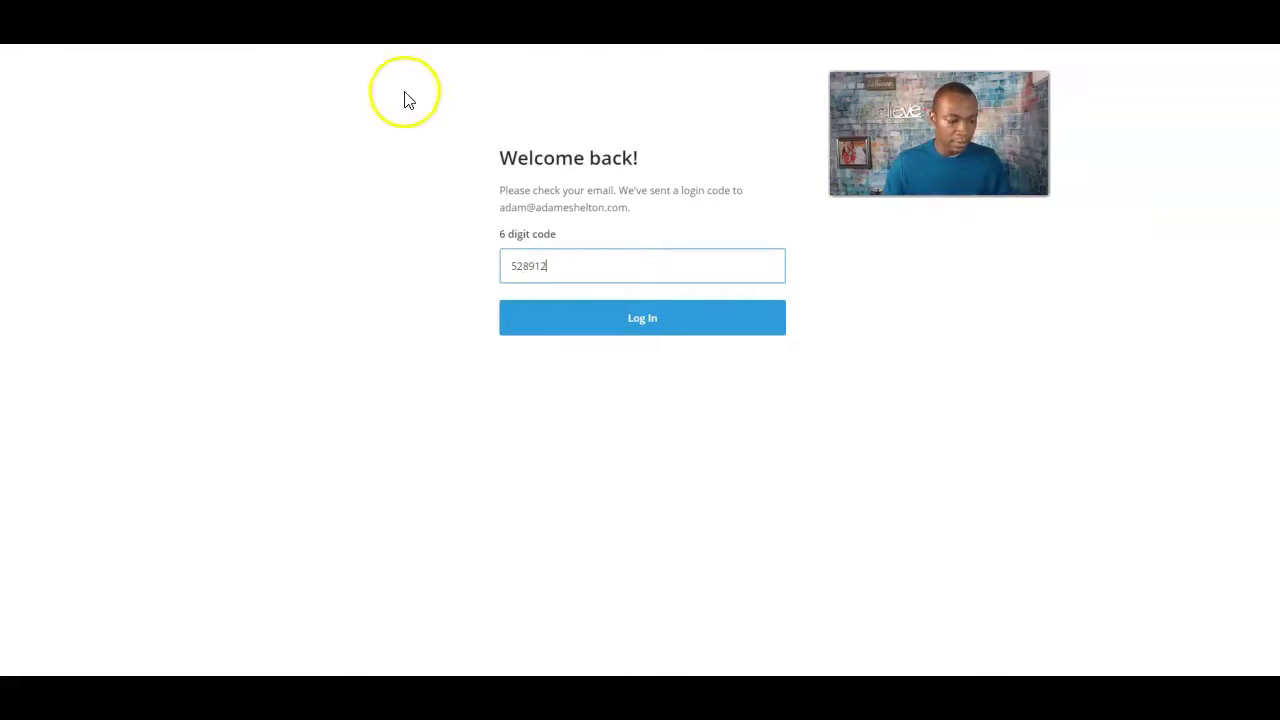
{"action": "left_click", "coordinate": [645, 318]}
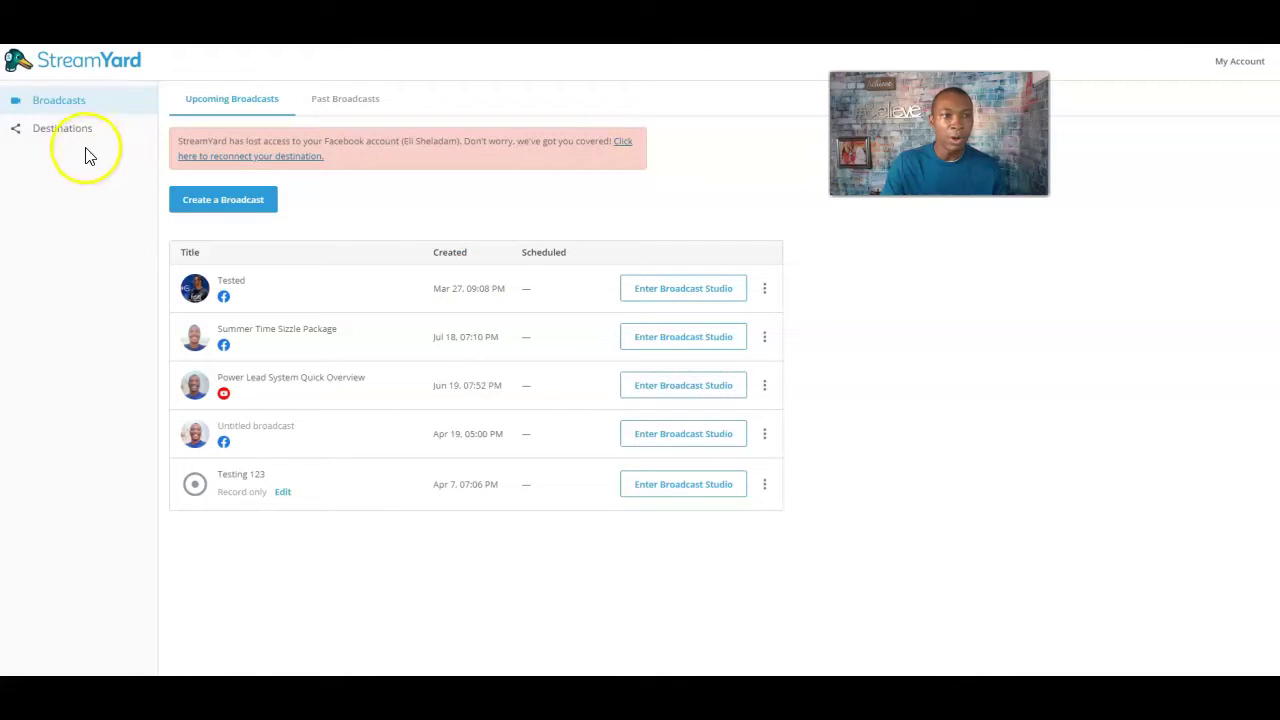
- Add a YouTube Channel as a streaming destination, choosing the personal Google account and its own channel
{"action": "left_click", "coordinate": [62, 130]}
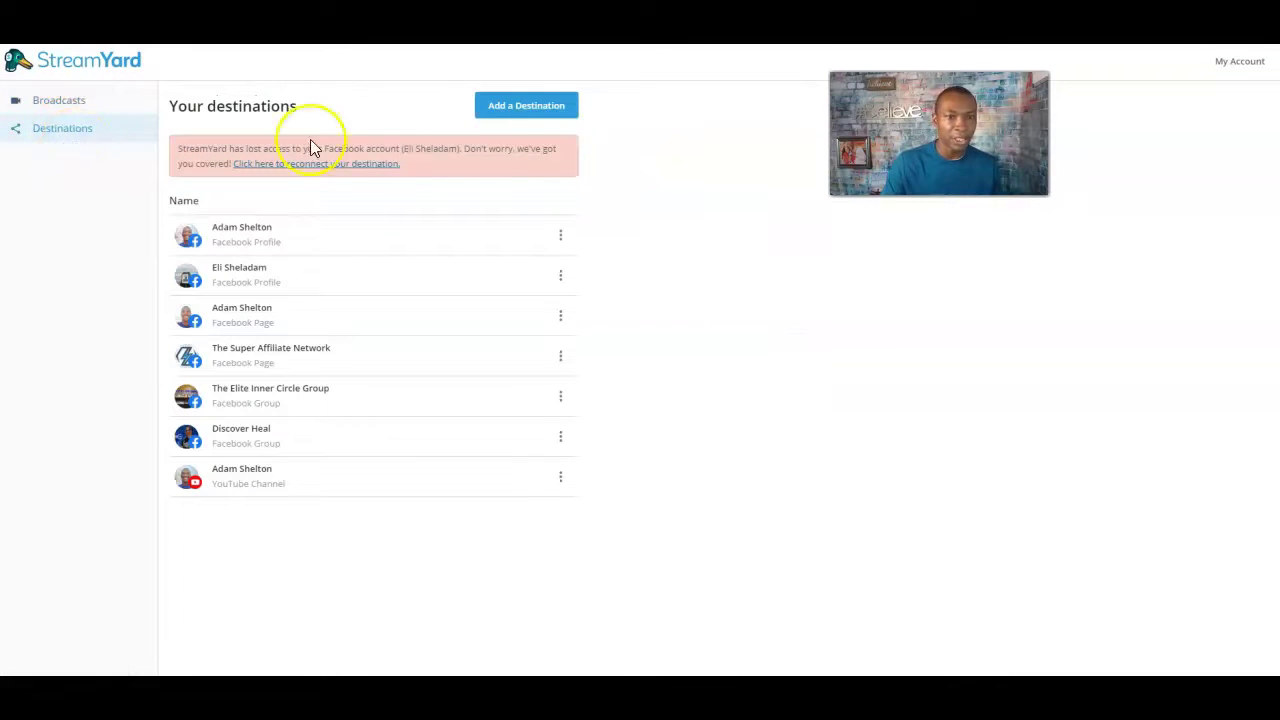
{"action": "left_click", "coordinate": [526, 106]}
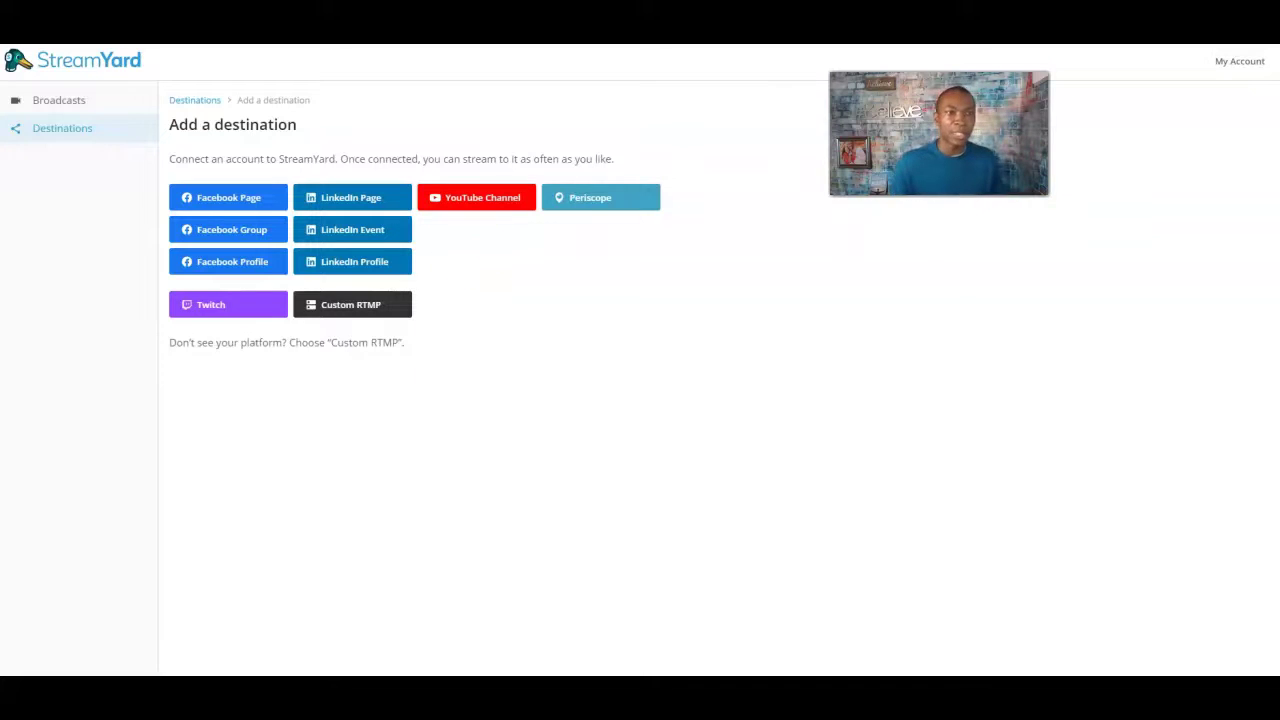
{"action": "left_click", "coordinate": [492, 200]}
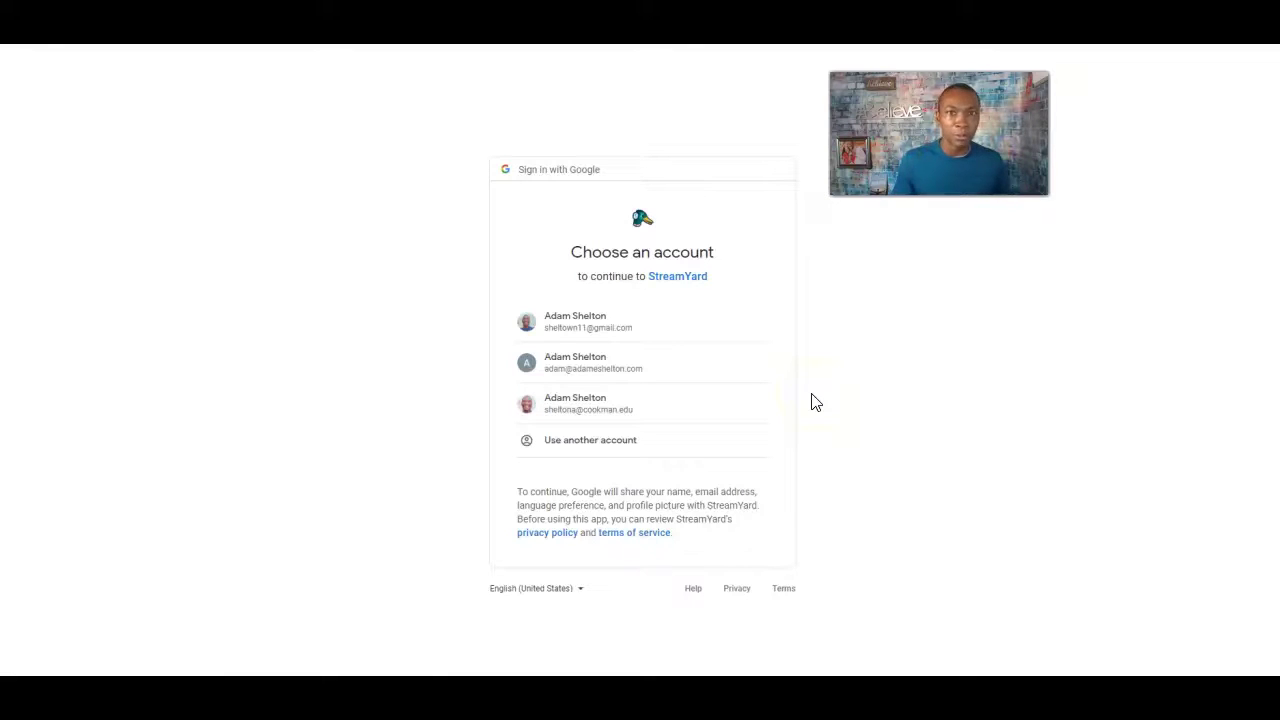
{"action": "left_click", "coordinate": [573, 333]}
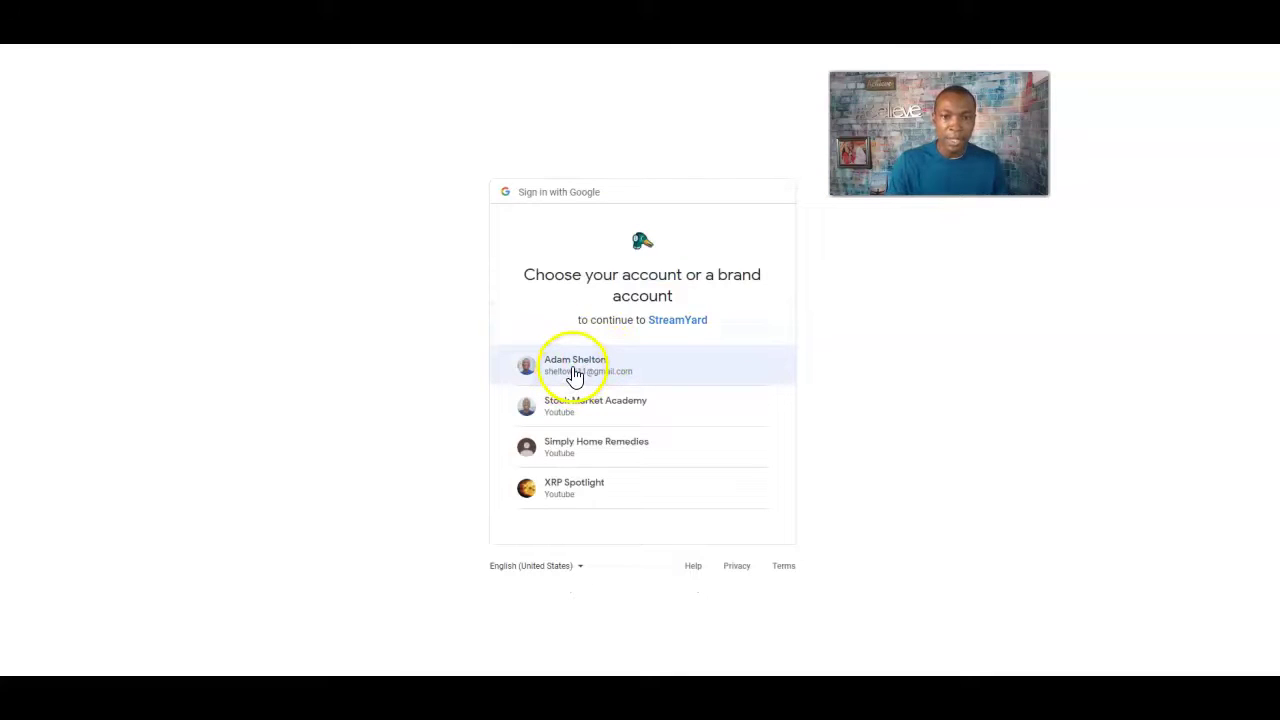
{"action": "left_click", "coordinate": [574, 376]}
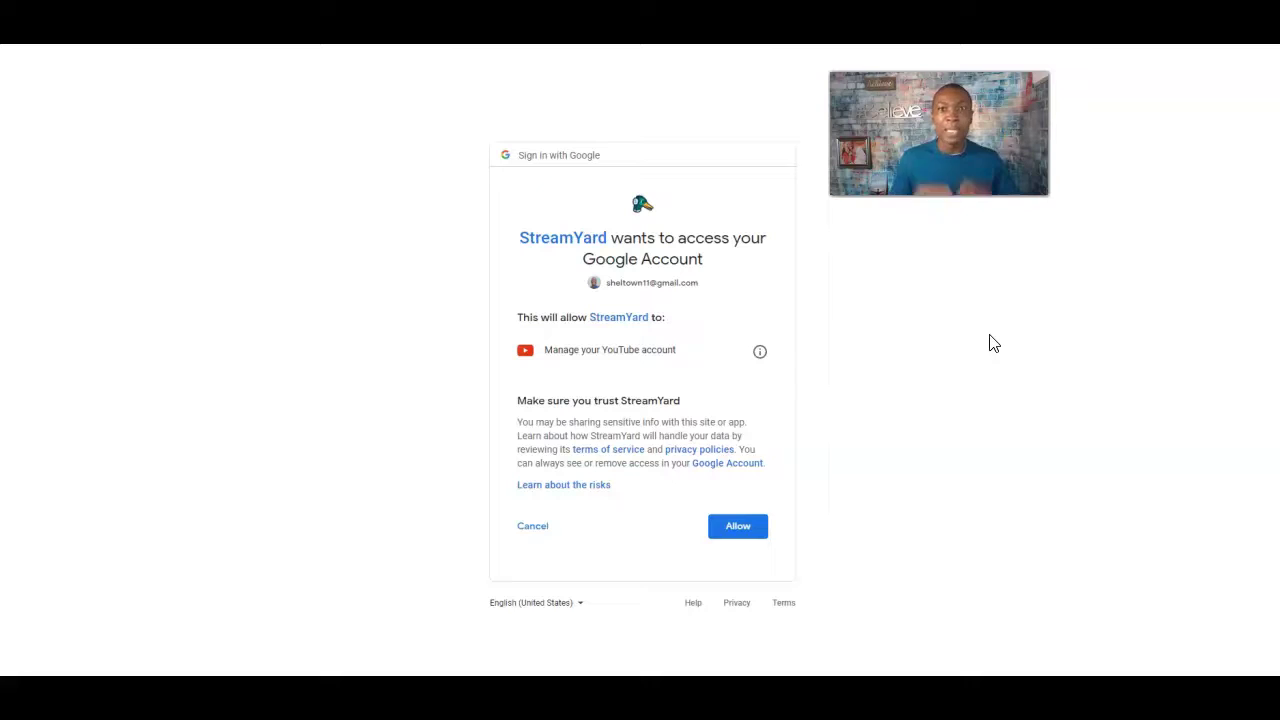
- Check the details of the YouTube management permission and allow StreamYard access to the Google account
{"action": "left_click", "coordinate": [760, 352]}
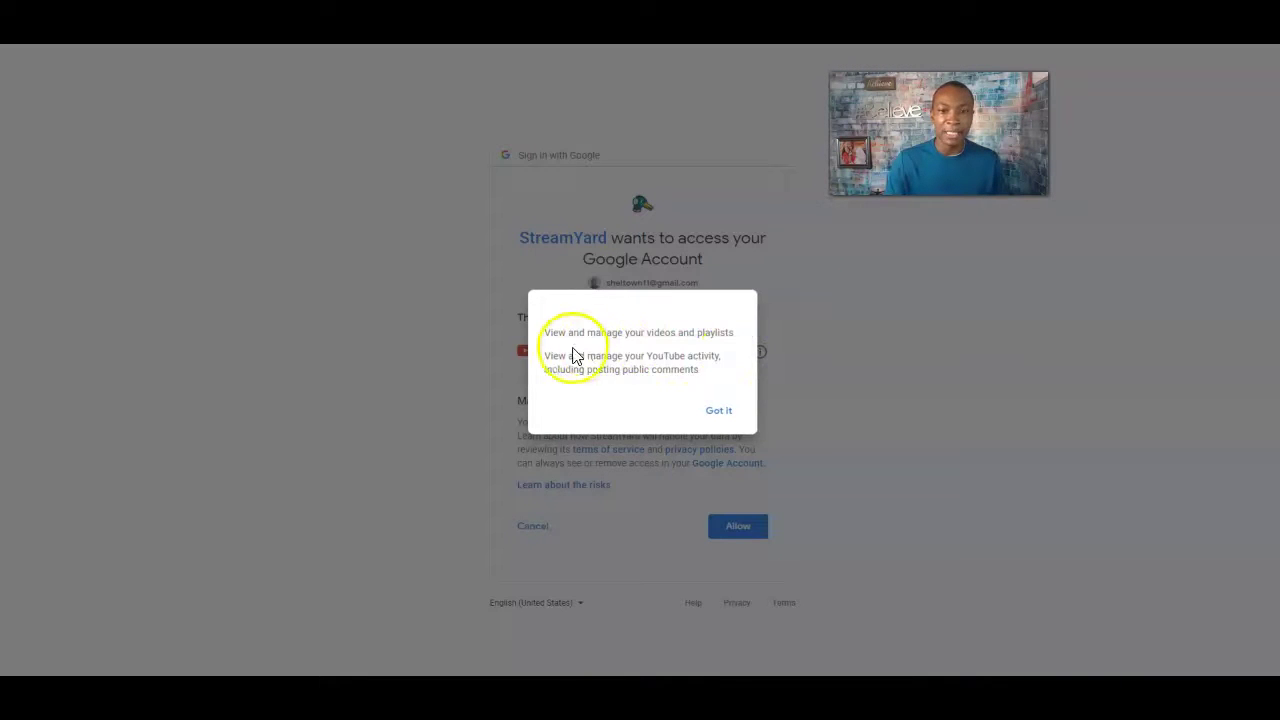
{"action": "left_click", "coordinate": [720, 411]}
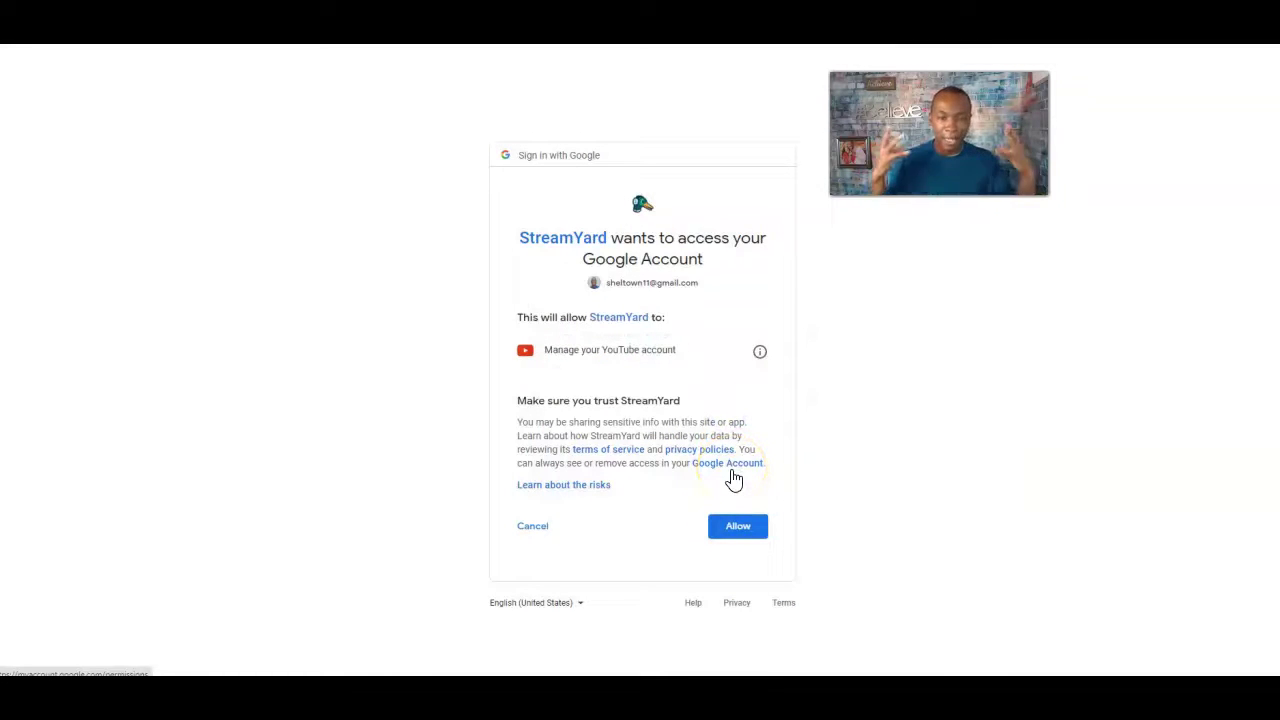
{"action": "left_click", "coordinate": [733, 529]}
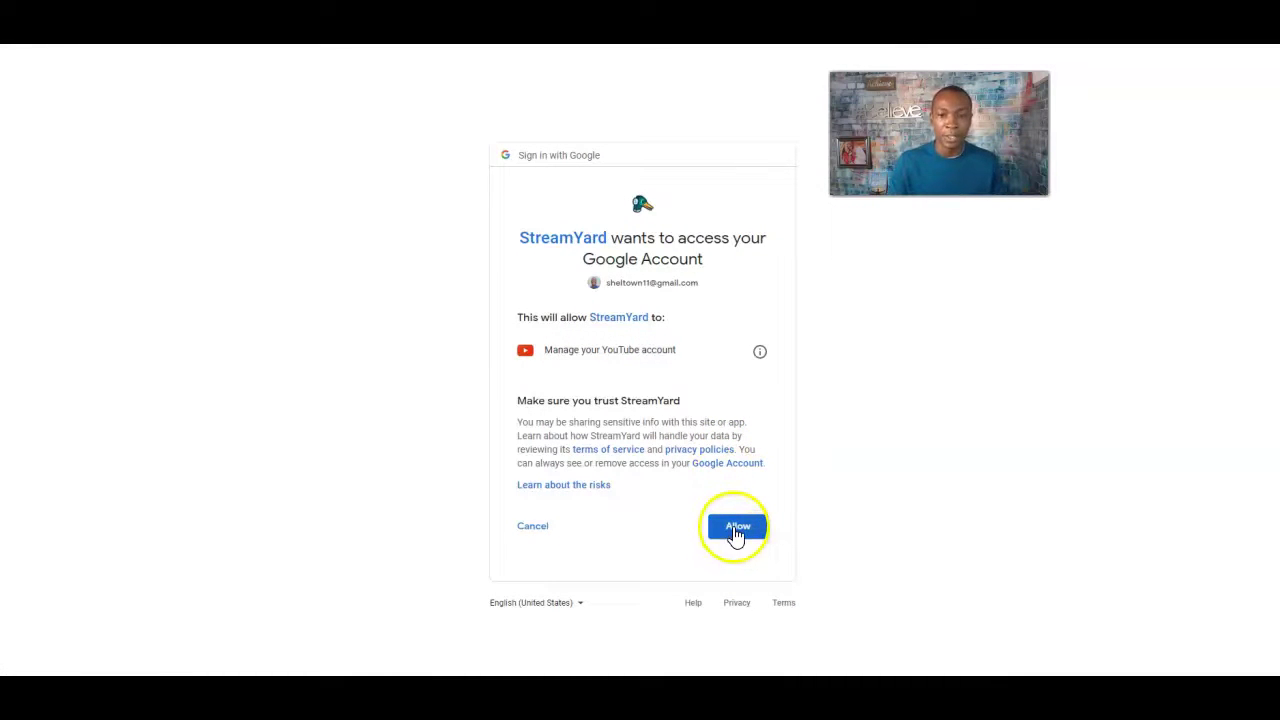
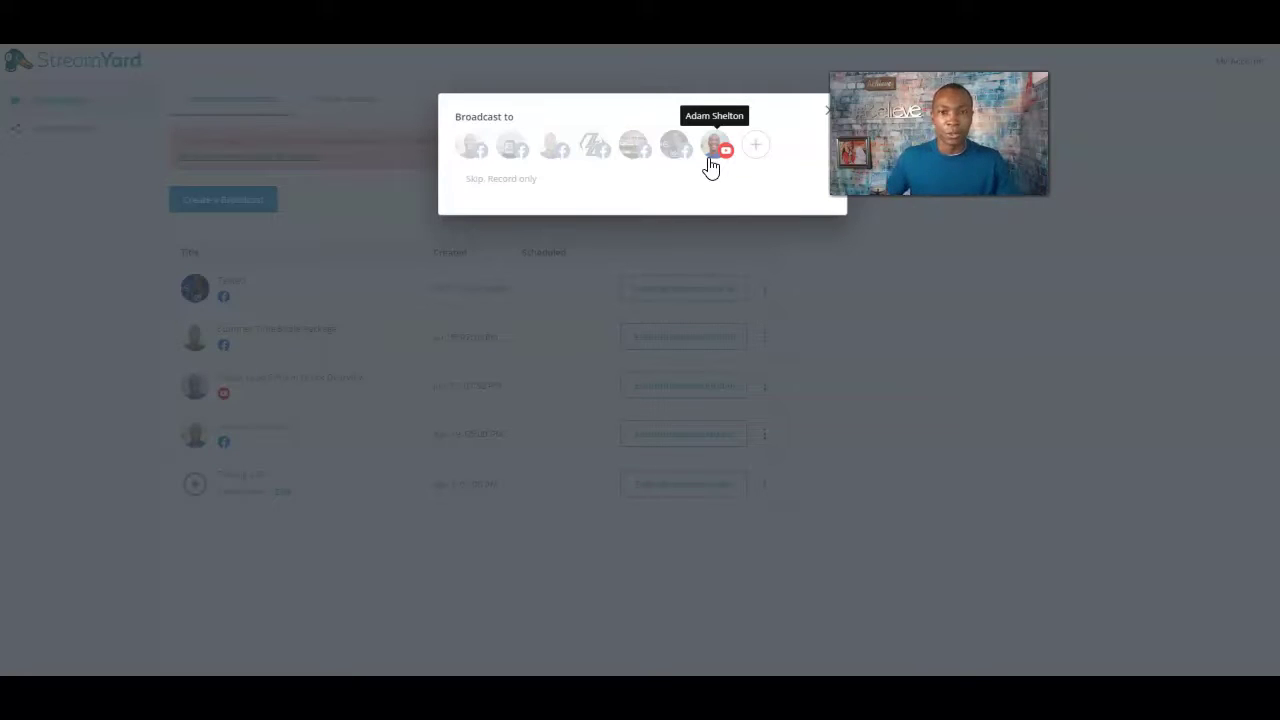
- Select the YouTube channel as the broadcast destination and title the broadcast "How to Do I live Video Using Streamyard on Youtube"
{"action": "left_click", "coordinate": [715, 150]}
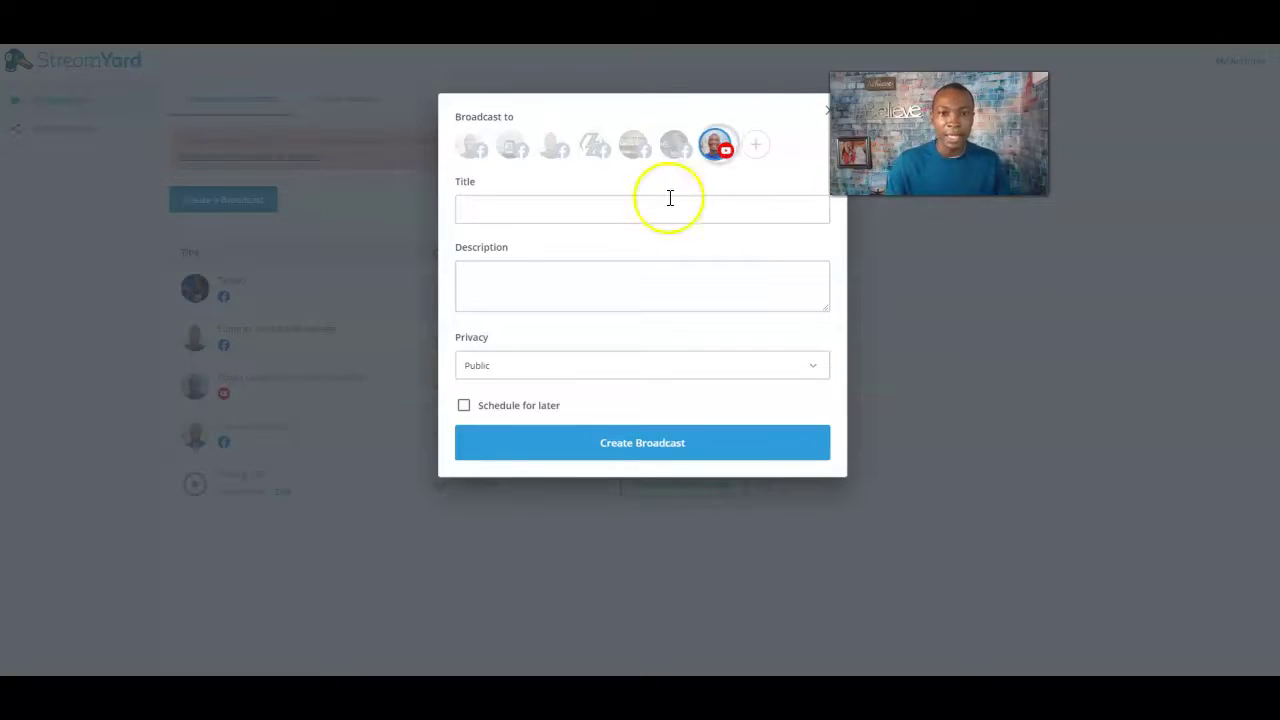
{"action": "left_click", "coordinate": [518, 213]}
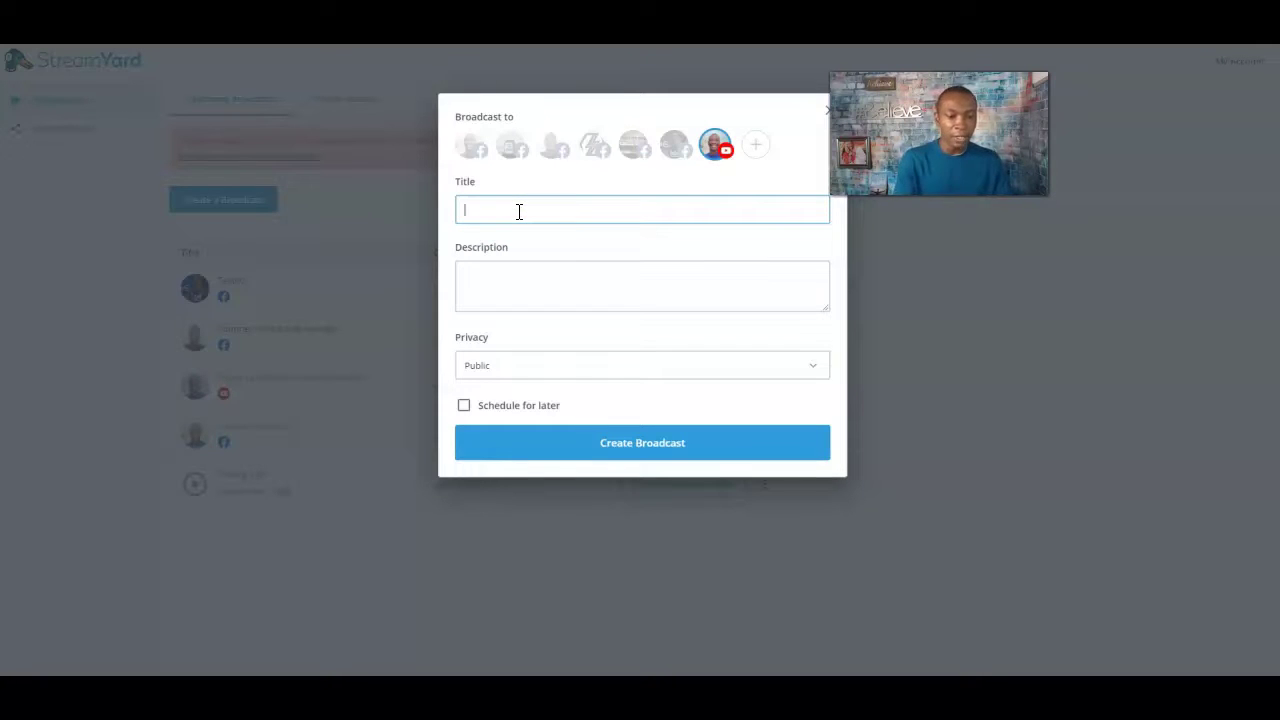
{"action": "type", "text": "Ho"}
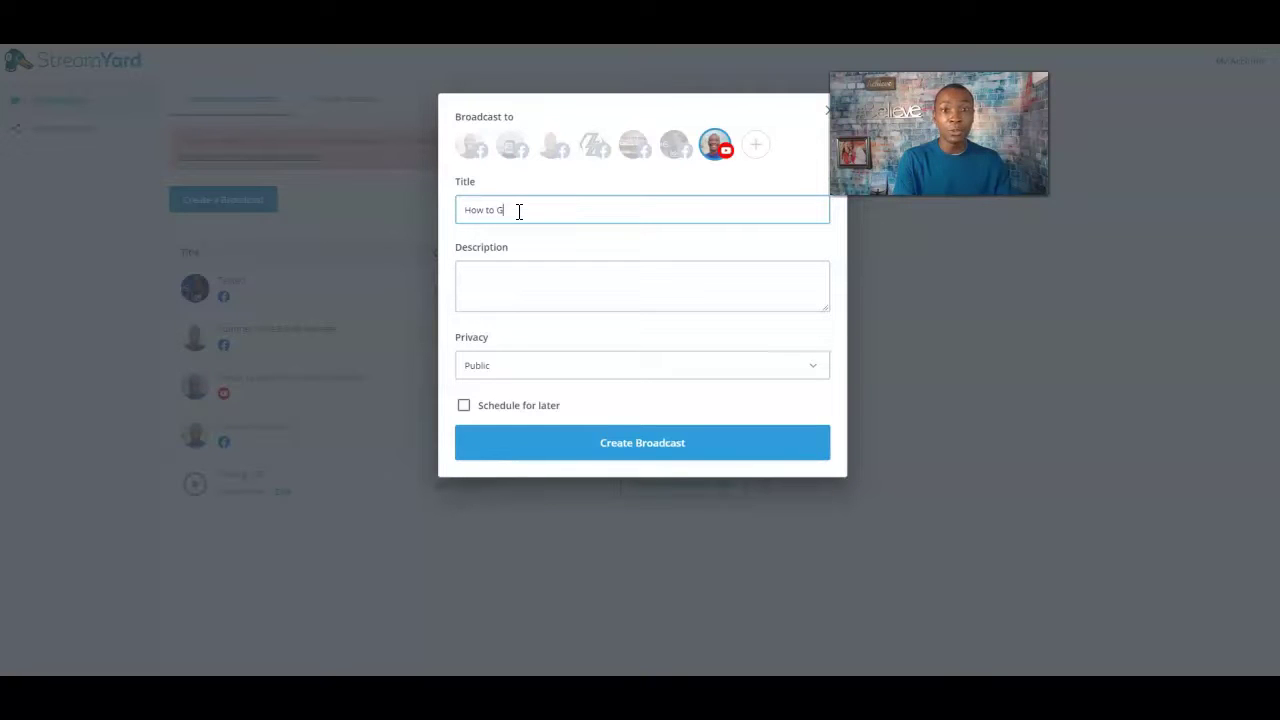
{"action": "type", "text": "w to Do Live"}
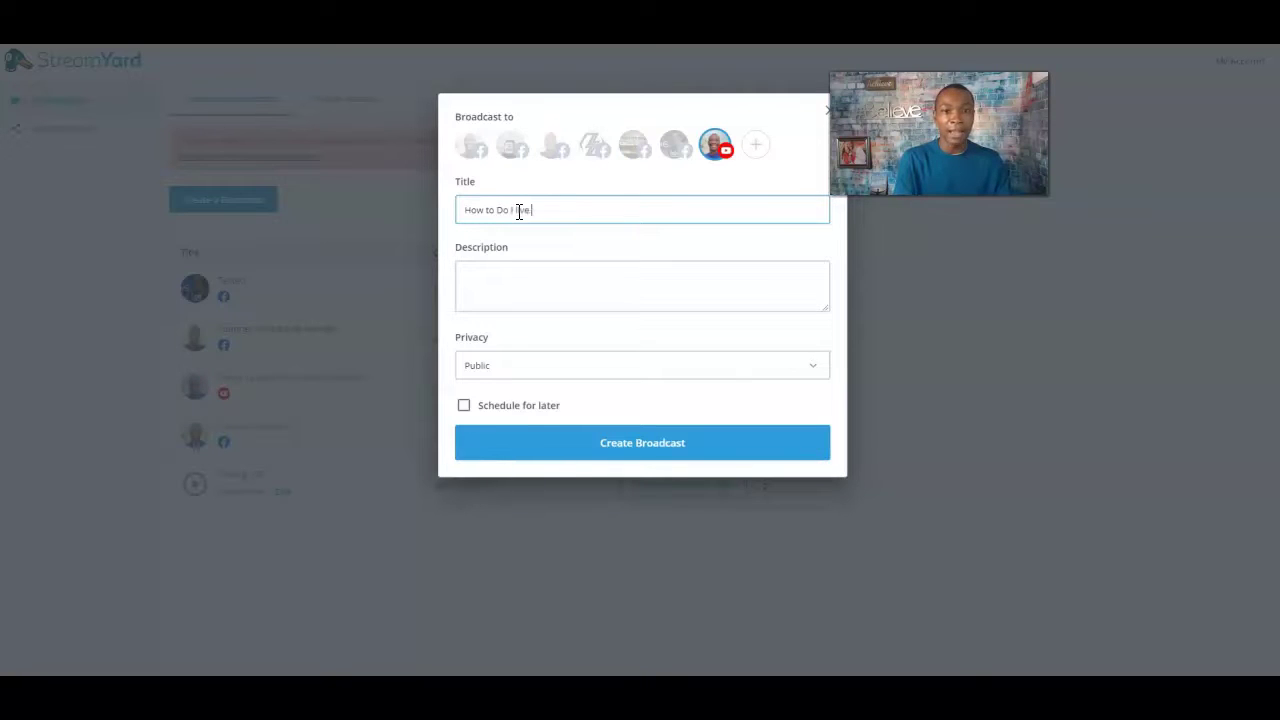
{"action": "type", "text": " Video Usin"}
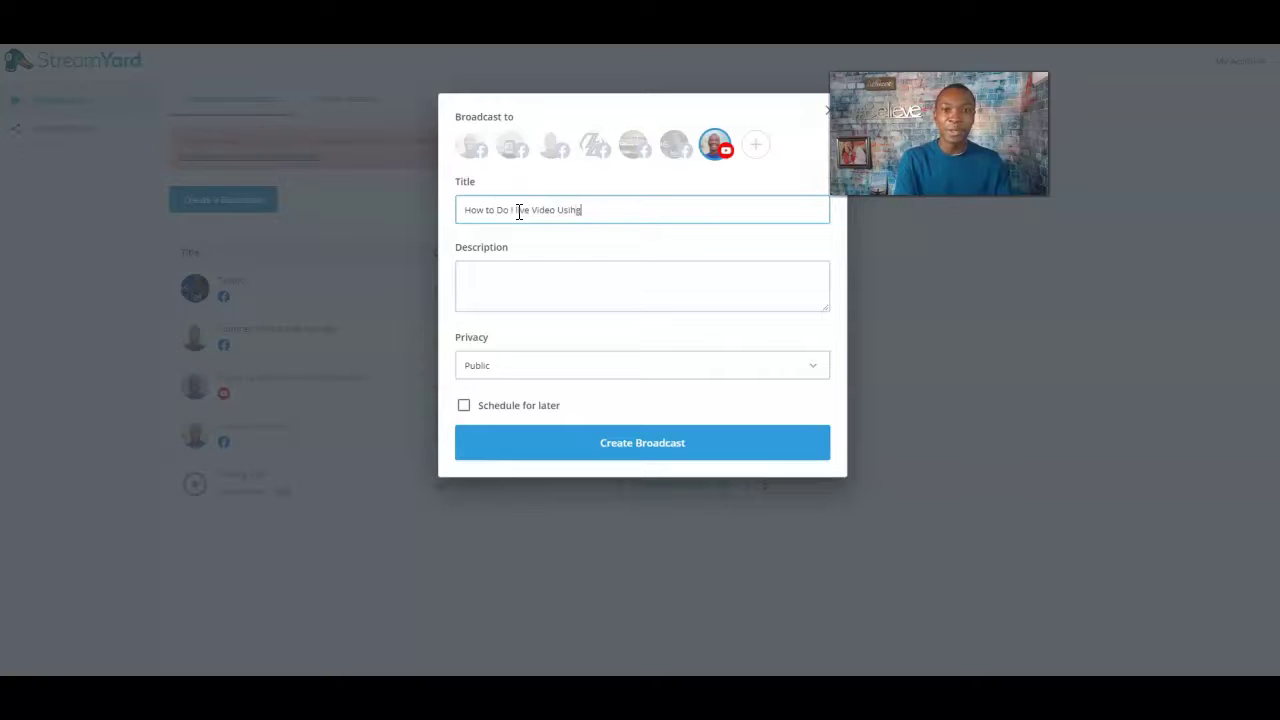
{"action": "type", "text": "g Streamyard on Your"}
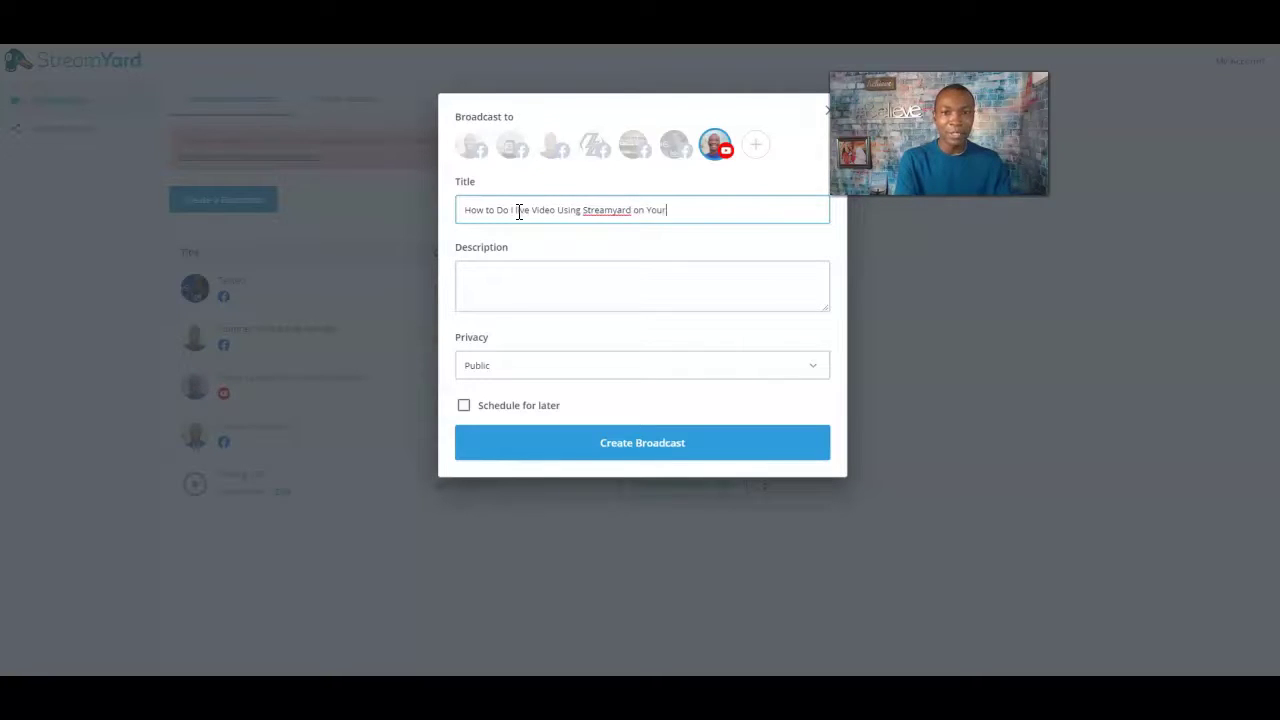
{"action": "key", "text": "BackSpace"}
{"action": "type", "text": "tube"}
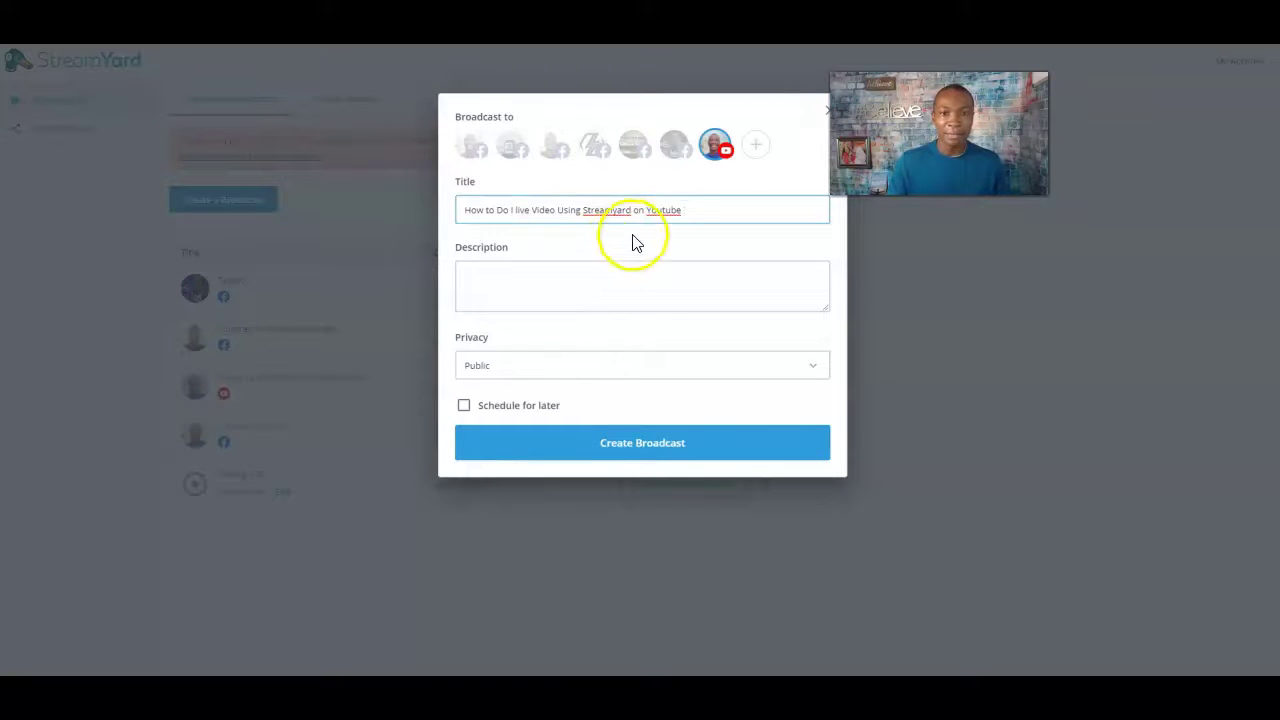
- Enter "Youtube Live with Streamyard" as the broadcast description
{"action": "left_click", "coordinate": [589, 266]}
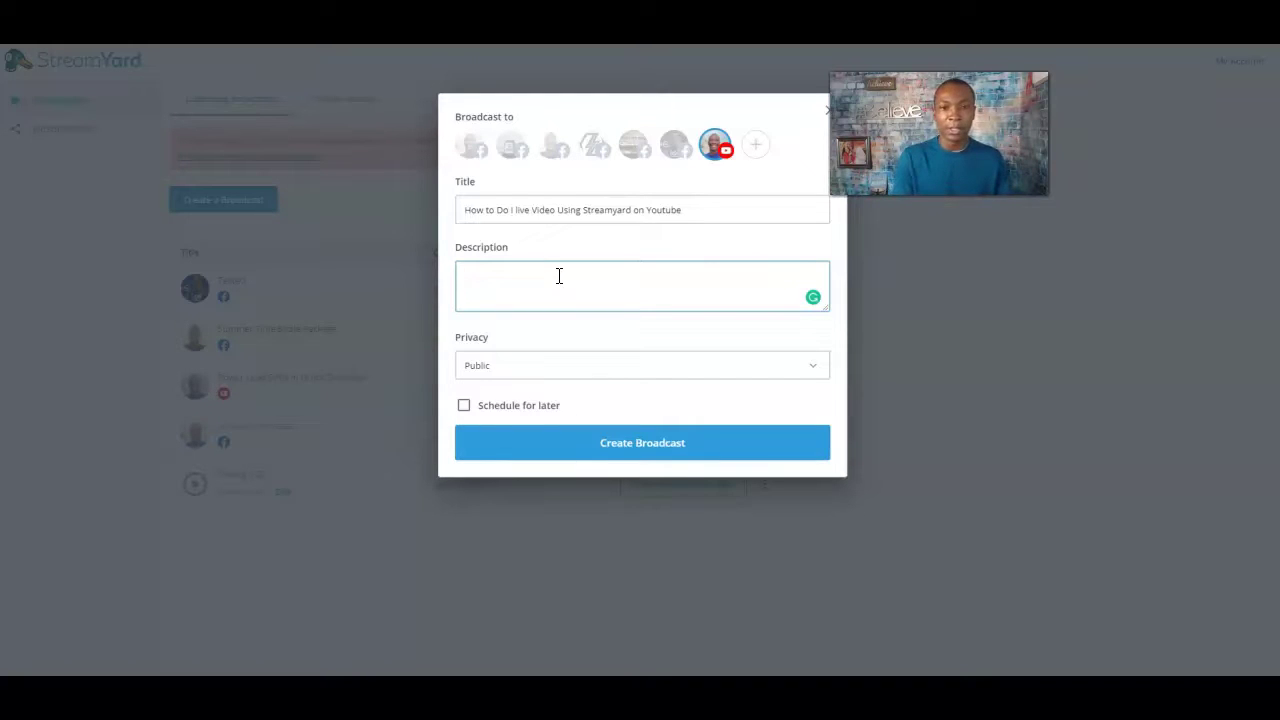
{"action": "type", "text": "ou"}
{"action": "key", "text": "BackSpace"}
{"action": "key", "text": "BackSpace"}
{"action": "type", "text": "ou"}
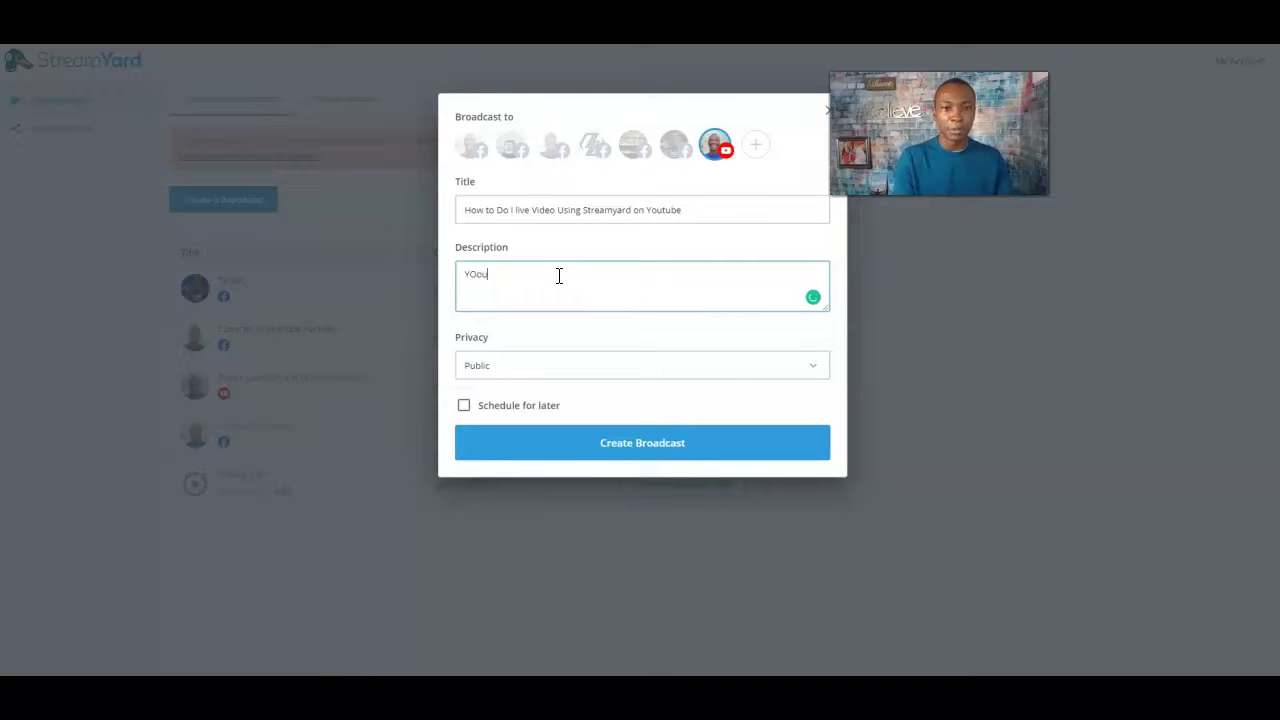
{"action": "type", "text": "utube Live with Streamyard"}
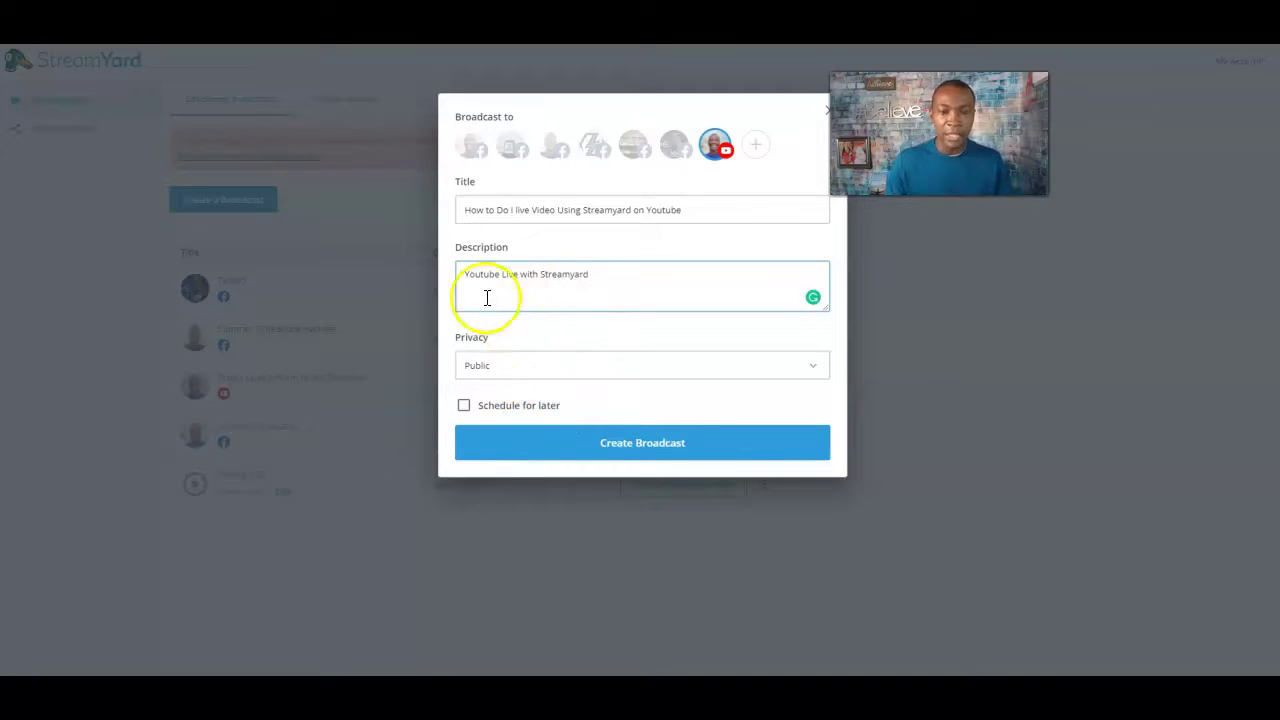
- Review the Public, Unlisted and Private choices available for the broadcast's privacy
{"action": "left_click", "coordinate": [494, 365]}
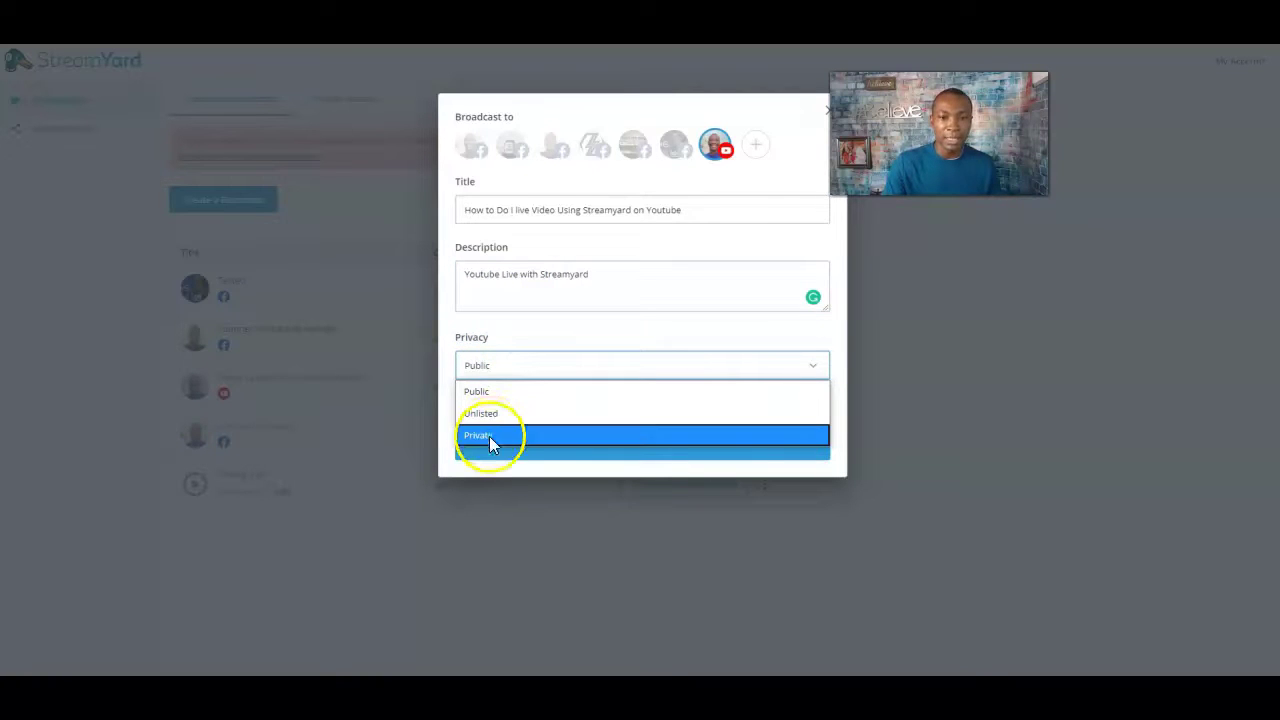
{"action": "left_click", "coordinate": [527, 331]}
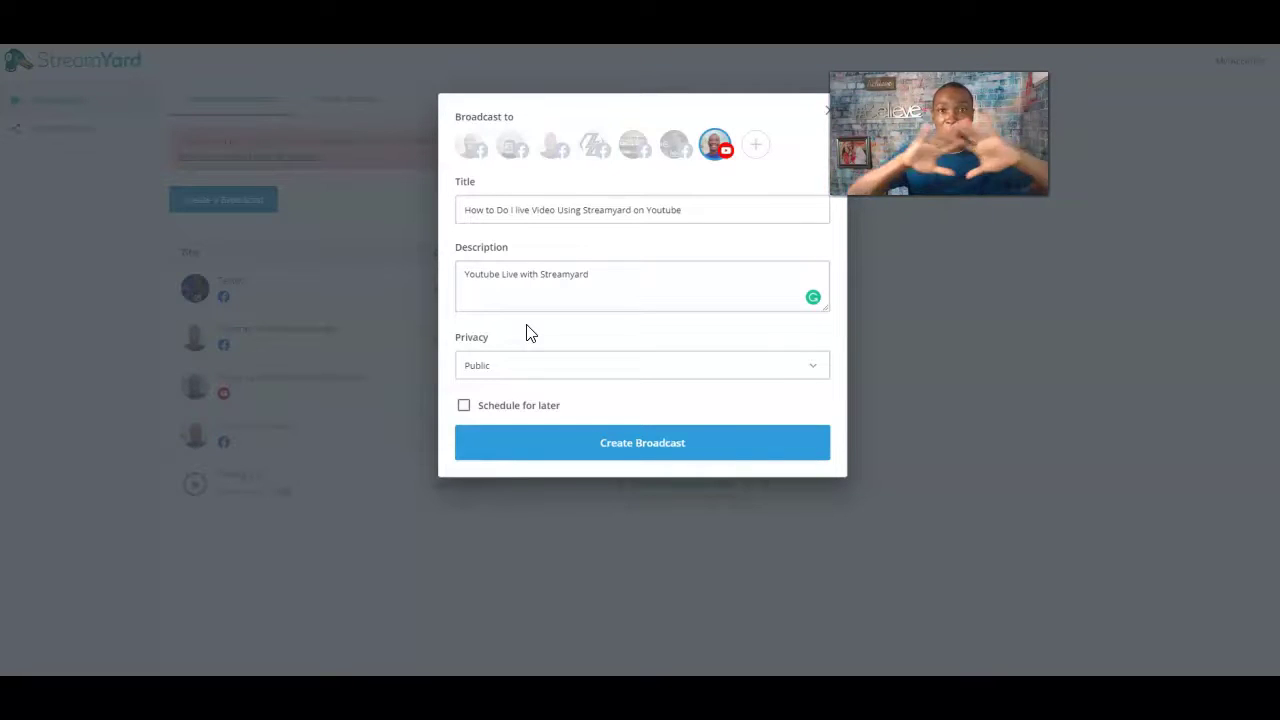
{"action": "left_click", "coordinate": [531, 362]}
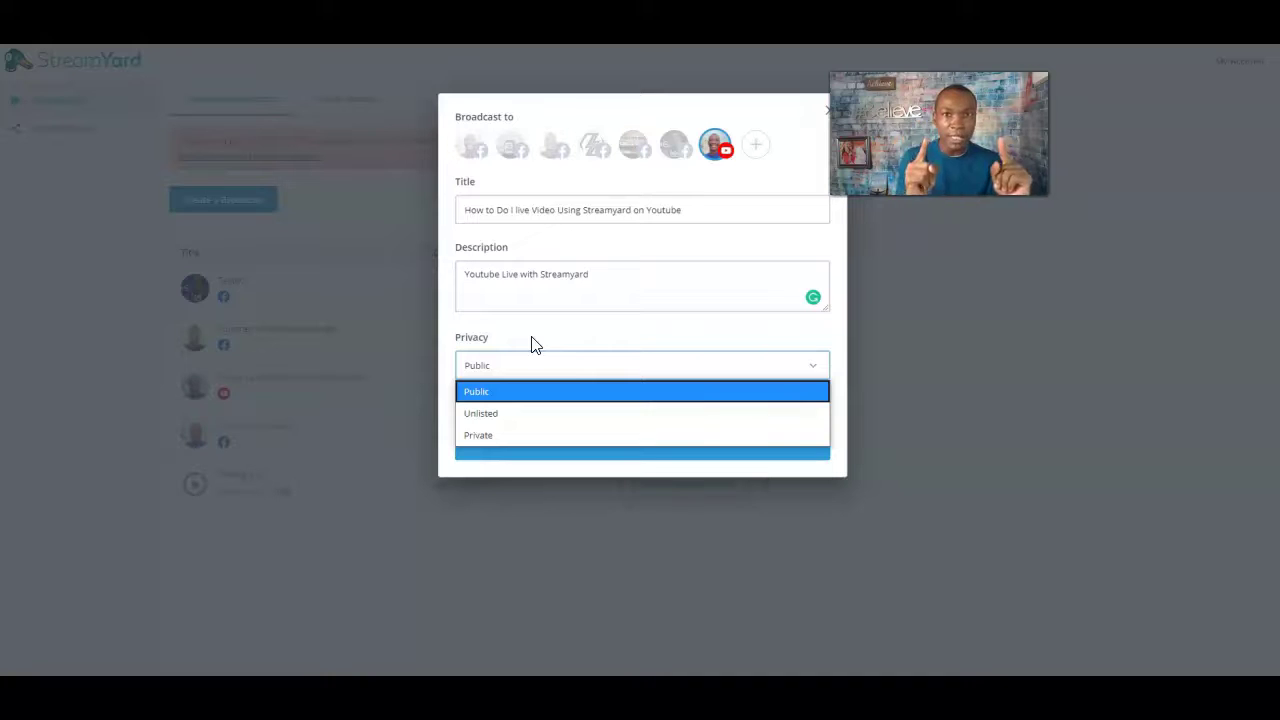
{"action": "left_click", "coordinate": [526, 418]}
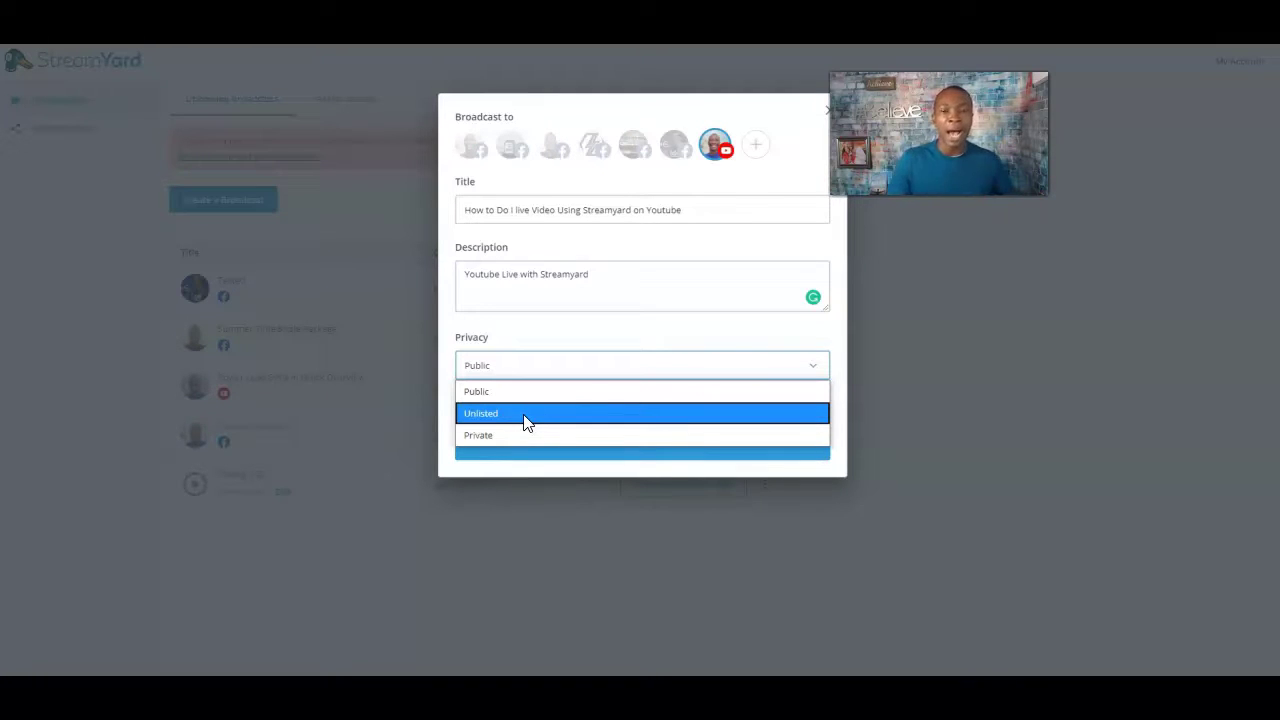
{"action": "left_click", "coordinate": [646, 328]}
- Set the broadcast's privacy to Unlisted and create it with scheduling for later switched off
{"action": "left_click", "coordinate": [523, 406]}
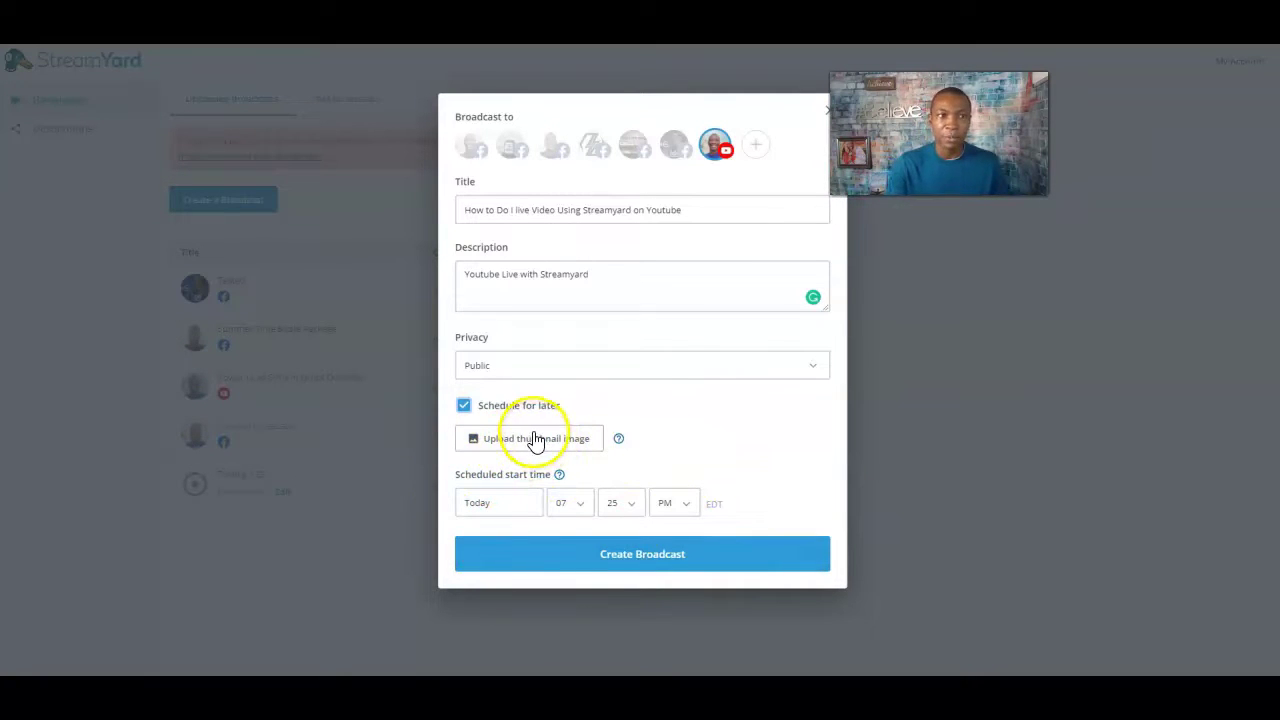
{"action": "left_click", "coordinate": [538, 367]}
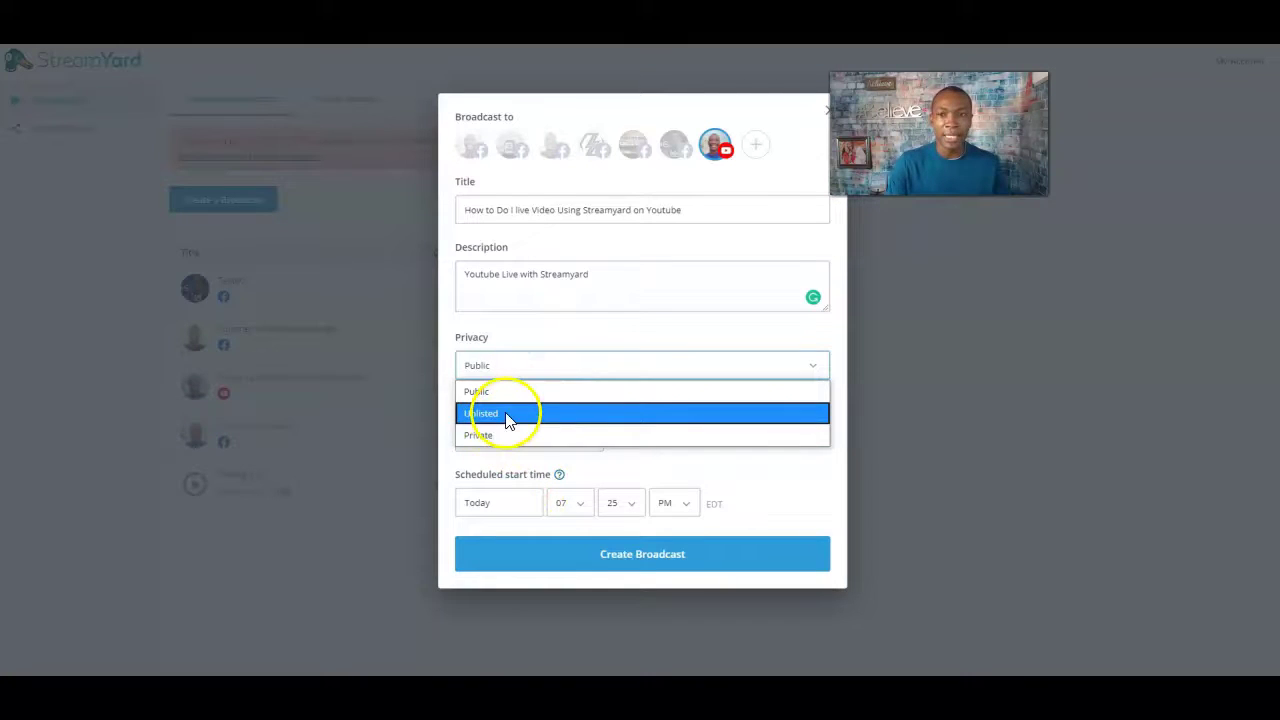
{"action": "left_click", "coordinate": [505, 414]}
{"action": "left_click", "coordinate": [465, 406]}
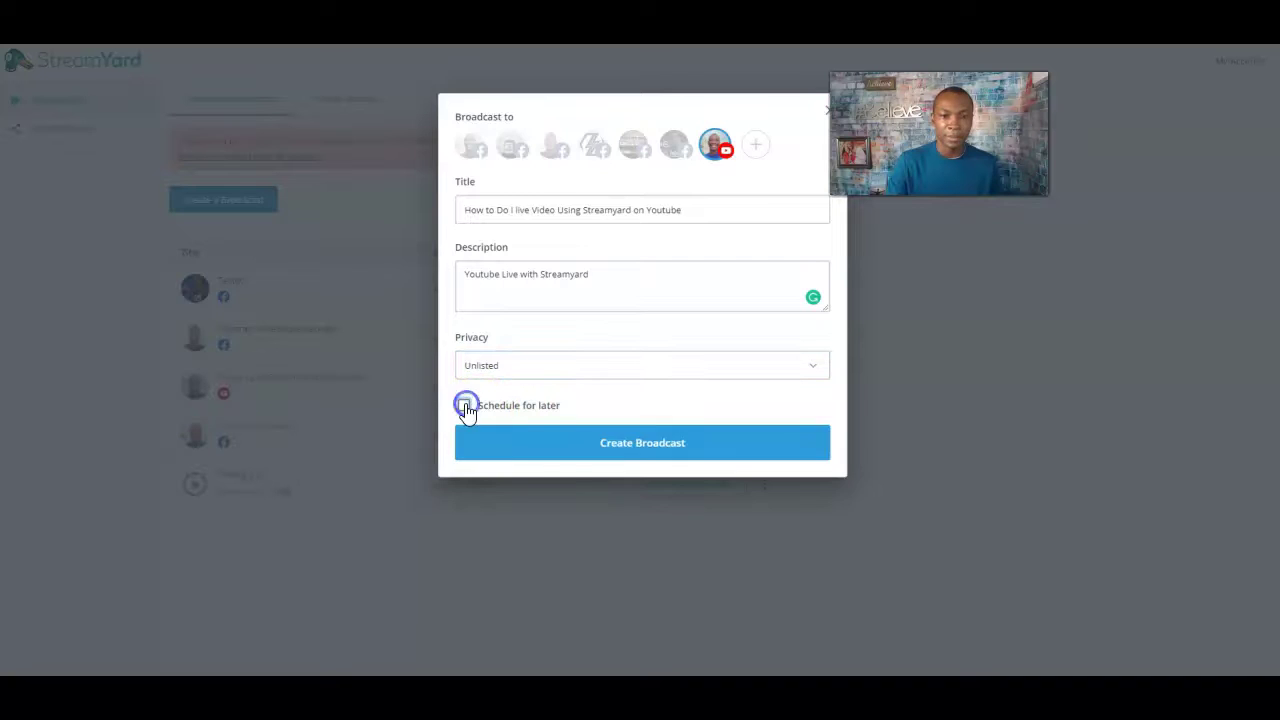
{"action": "left_click", "coordinate": [614, 445]}
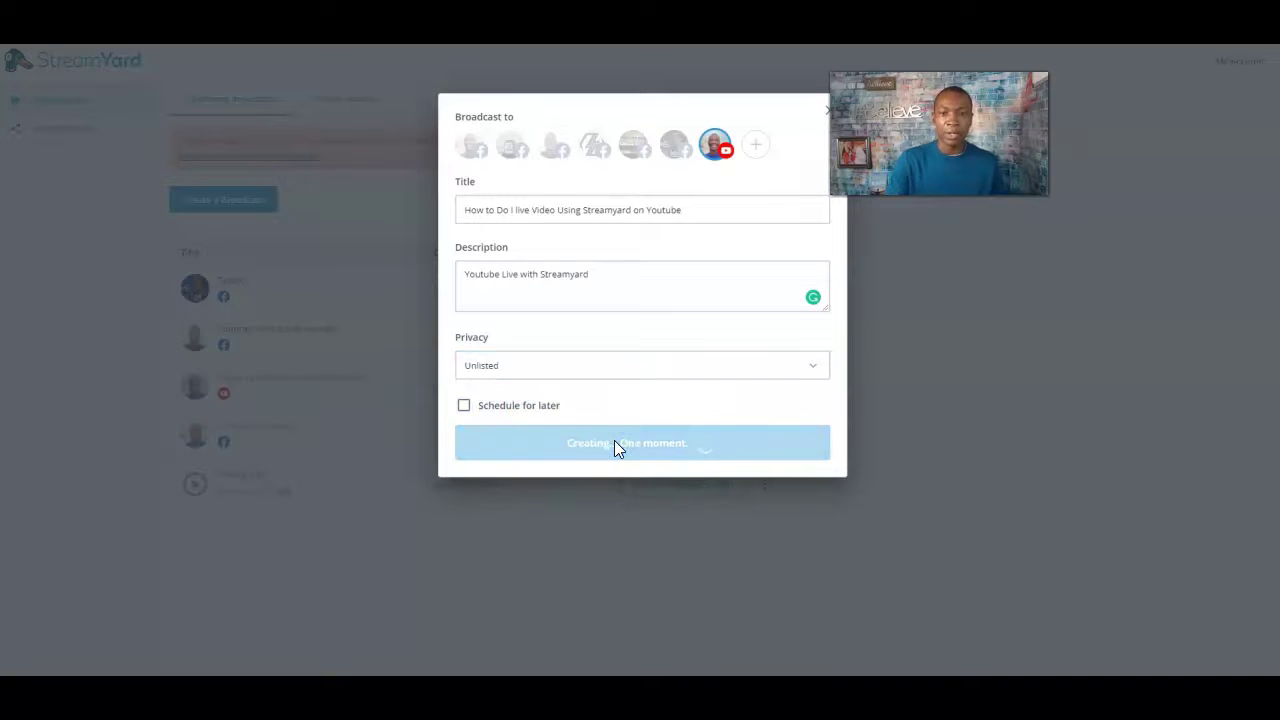
{"action": "left_click", "coordinate": [658, 443]}
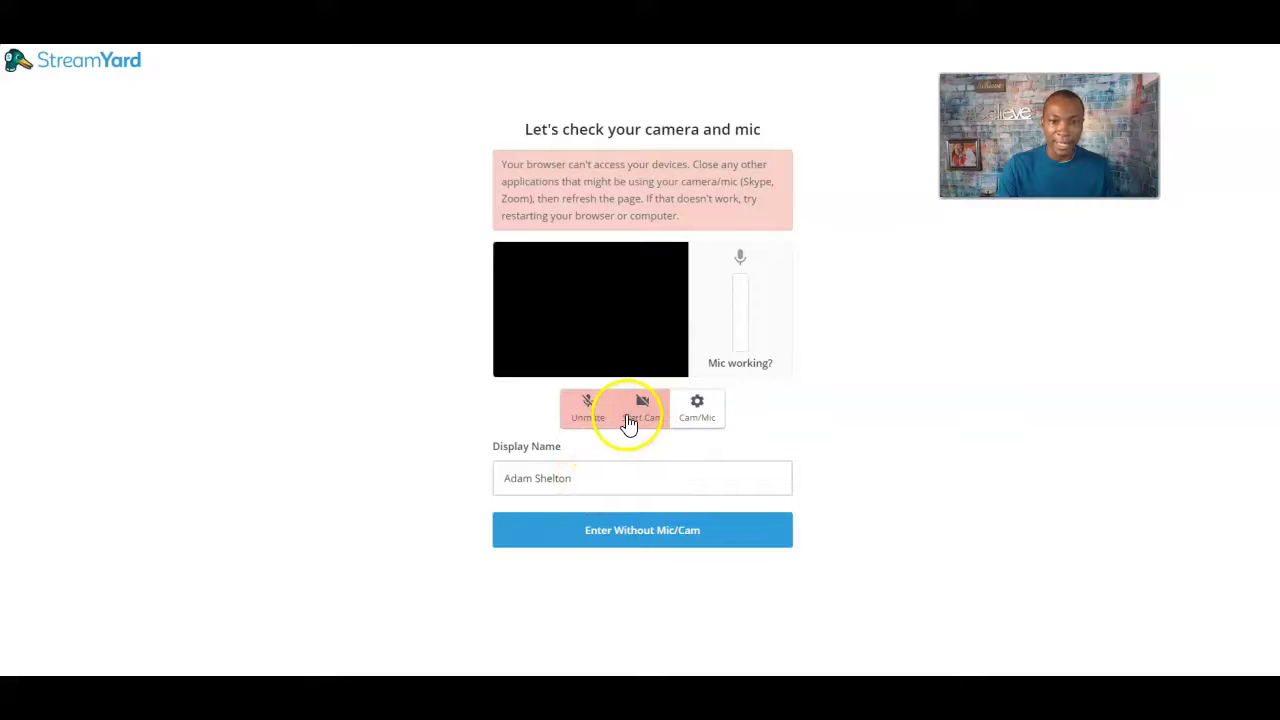
- Test the microphone and leave it muted, check the camera settings, and enter the broadcast studio
{"action": "left_click", "coordinate": [588, 412]}
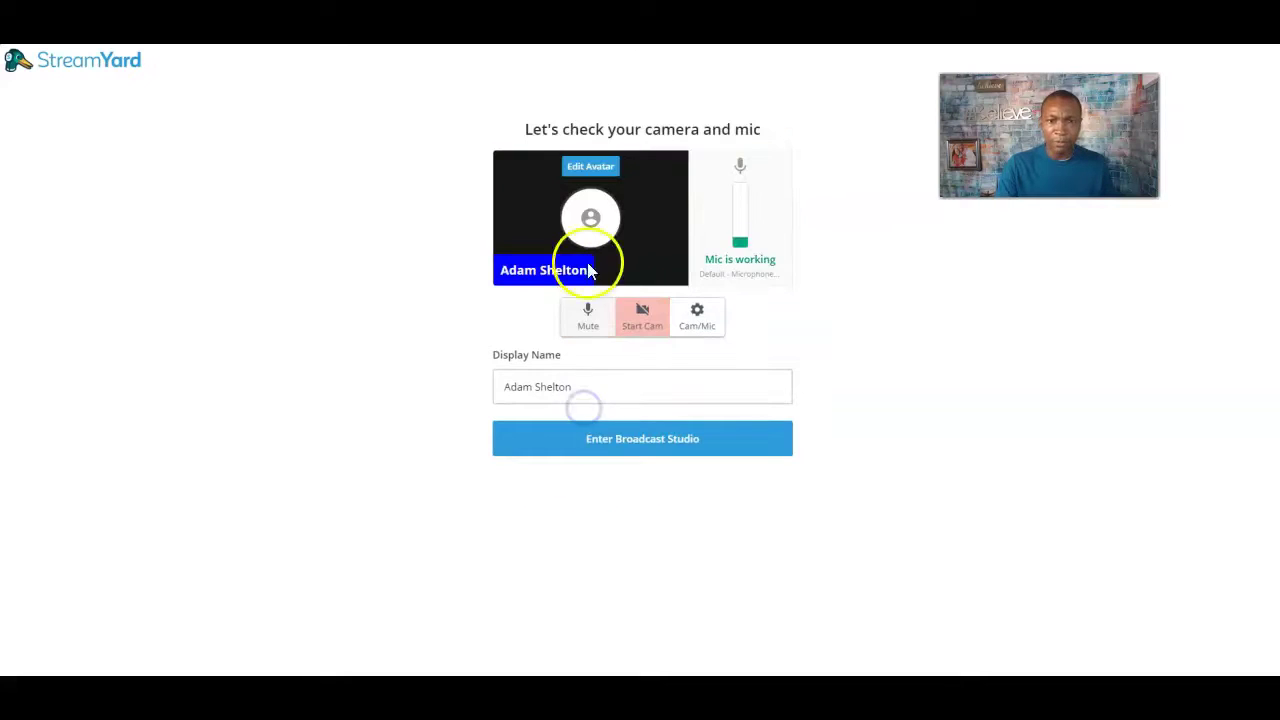
{"action": "left_click", "coordinate": [585, 316]}
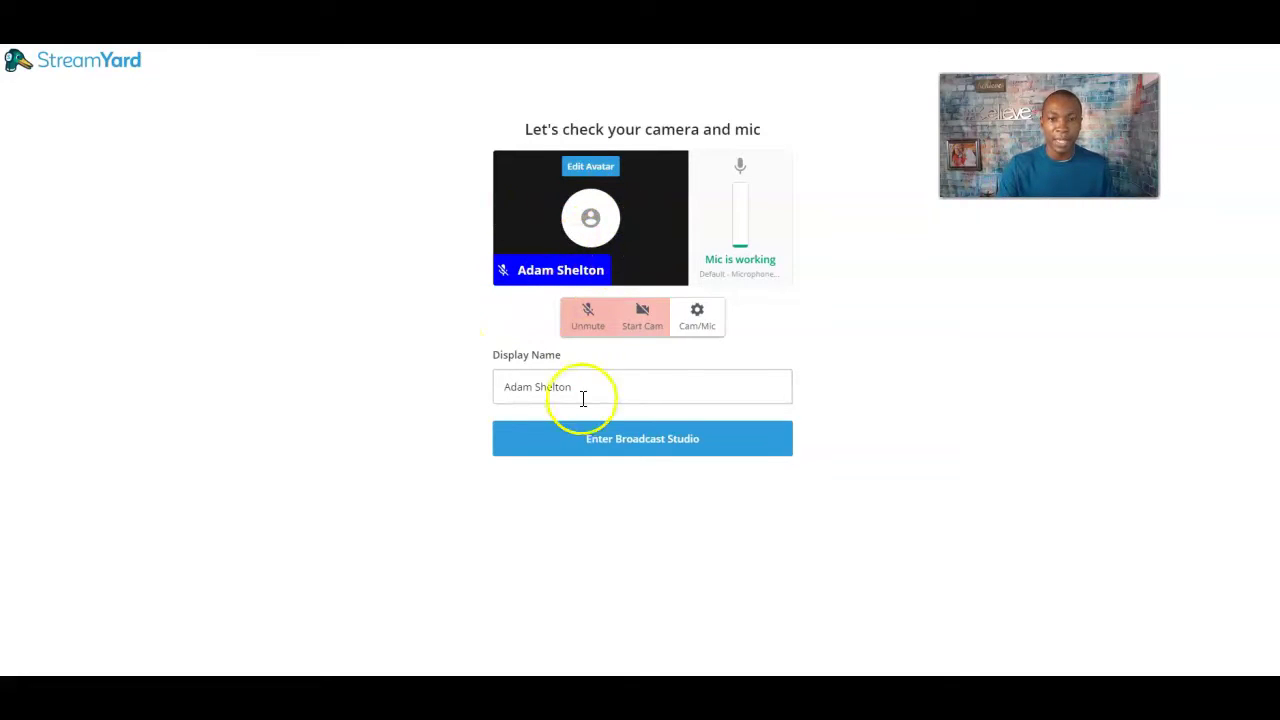
{"action": "left_click", "coordinate": [701, 326]}
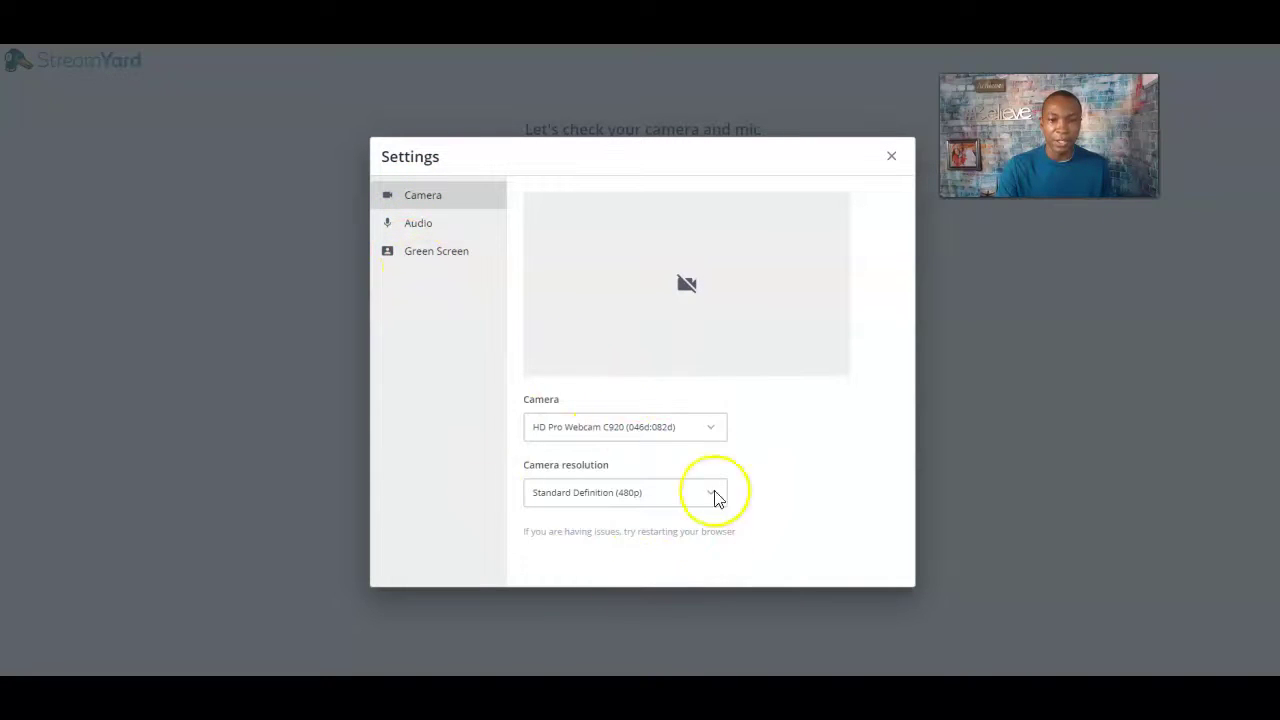
{"action": "left_click", "coordinate": [891, 160]}
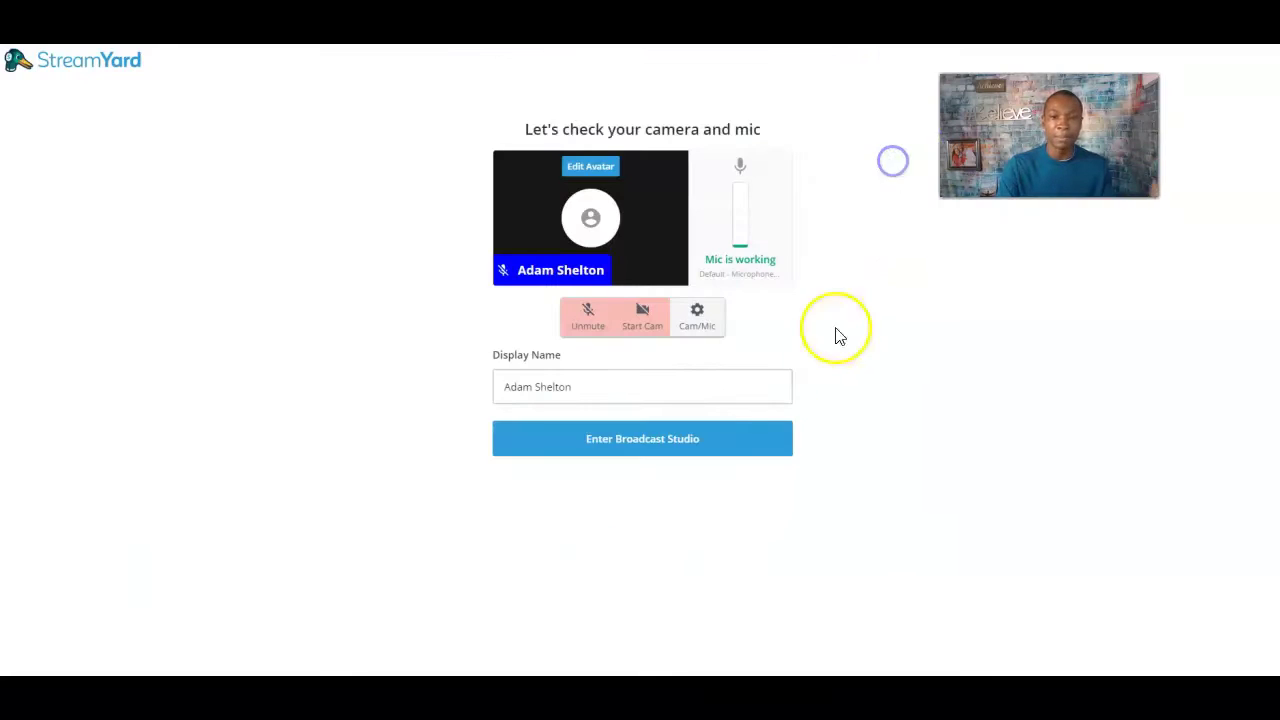
{"action": "left_click", "coordinate": [637, 451]}
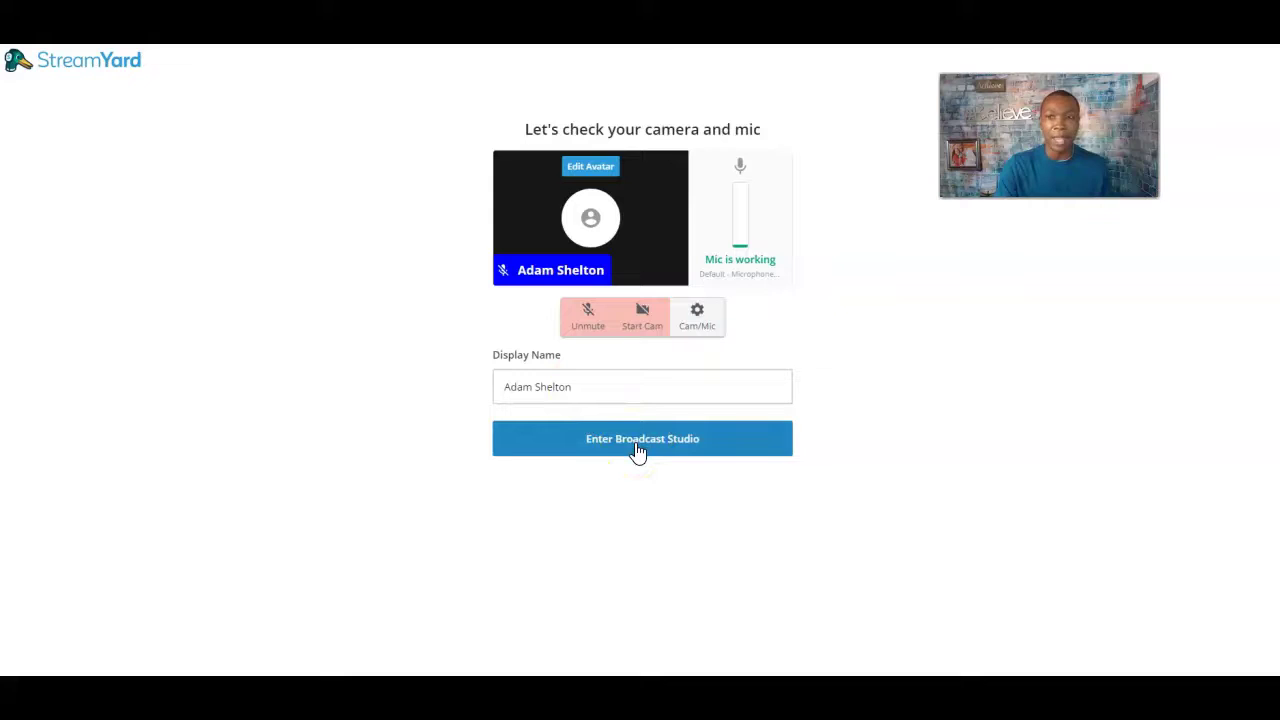
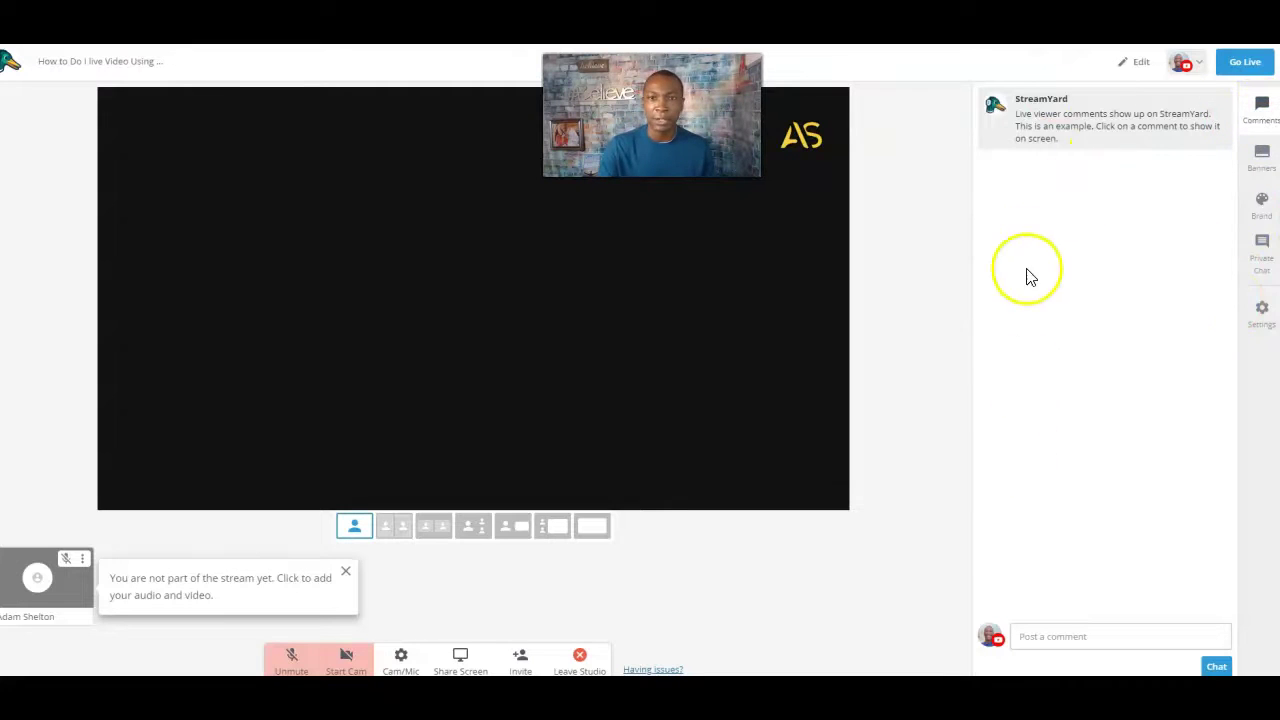
- Create a new banner folder named "Youtube Streamyard"
{"action": "left_click", "coordinate": [1262, 156]}
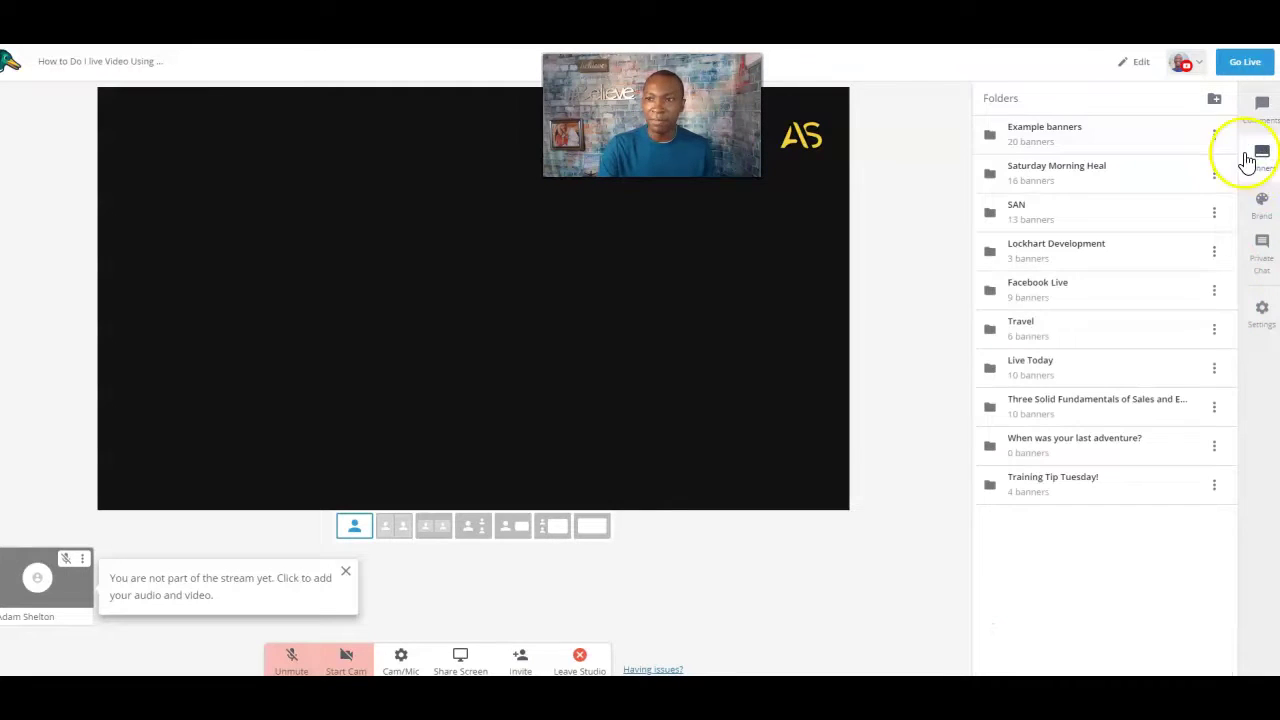
{"action": "left_click", "coordinate": [1212, 101]}
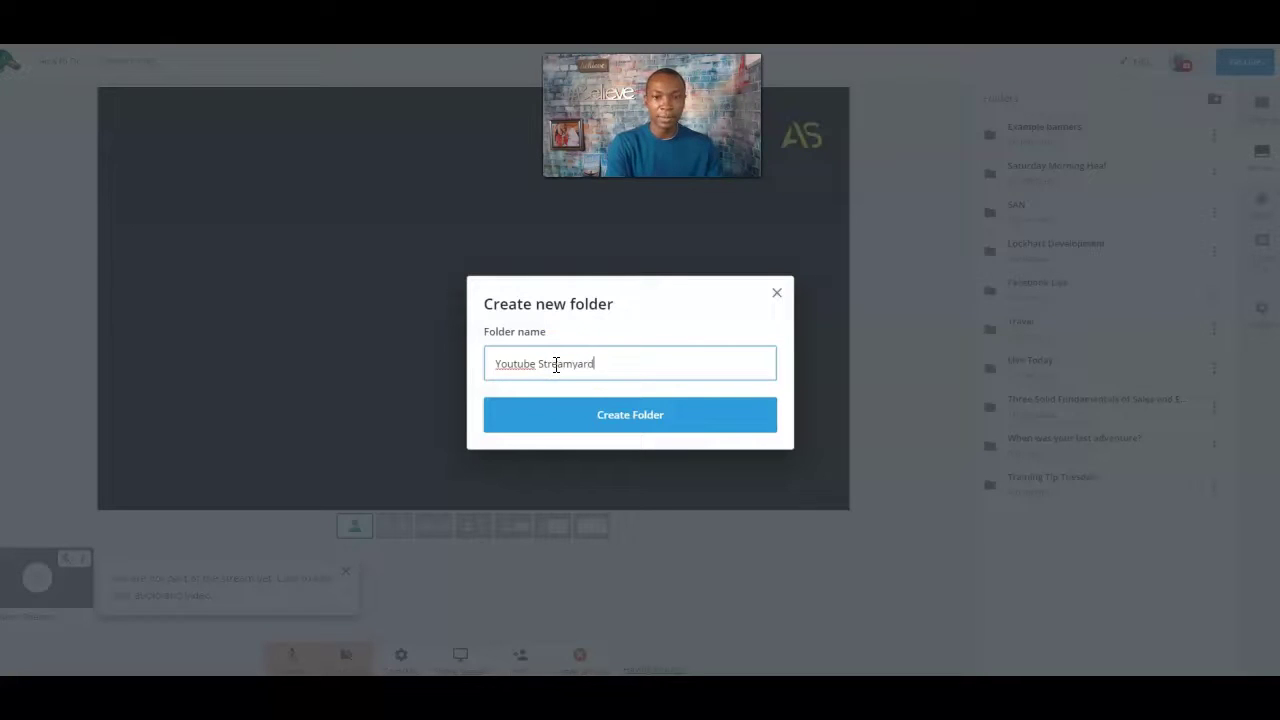
{"action": "left_click", "coordinate": [640, 414]}
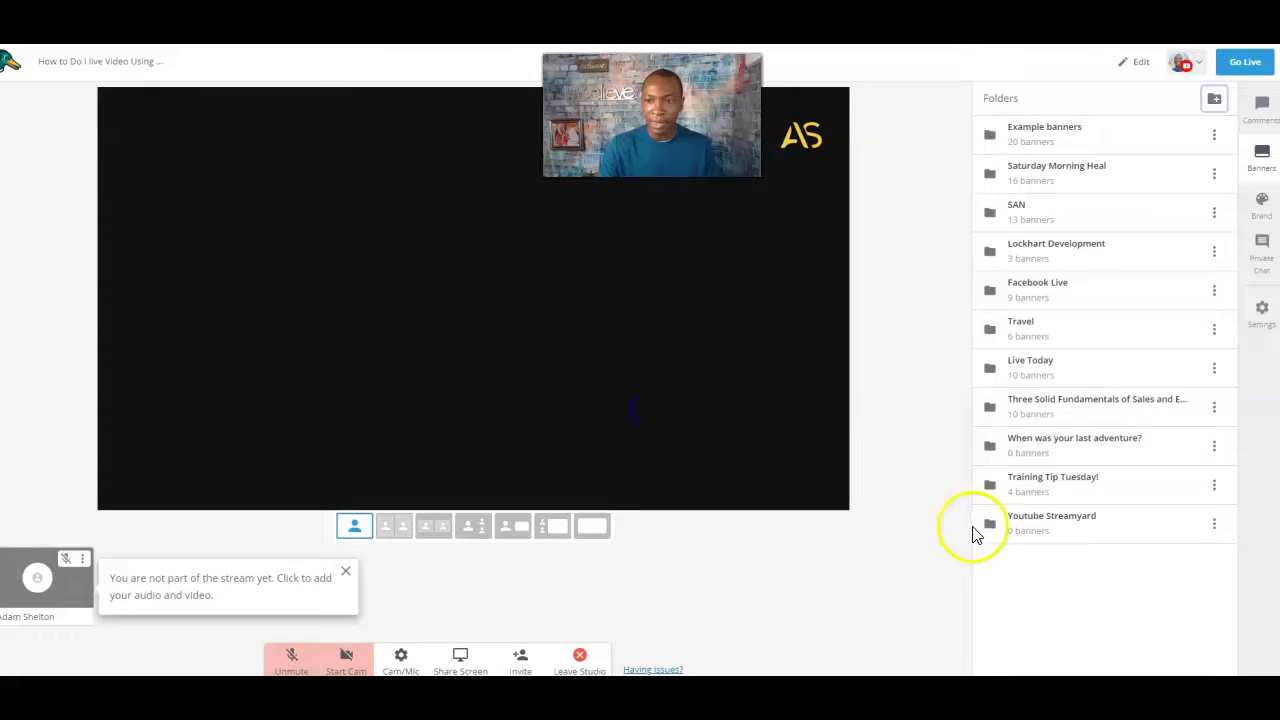
- Add a "Youtube now" banner to the Youtube Streamyard folder, and preview it on the stream before hiding it
{"action": "left_click", "coordinate": [1046, 530]}
{"action": "left_click", "coordinate": [1019, 137]}
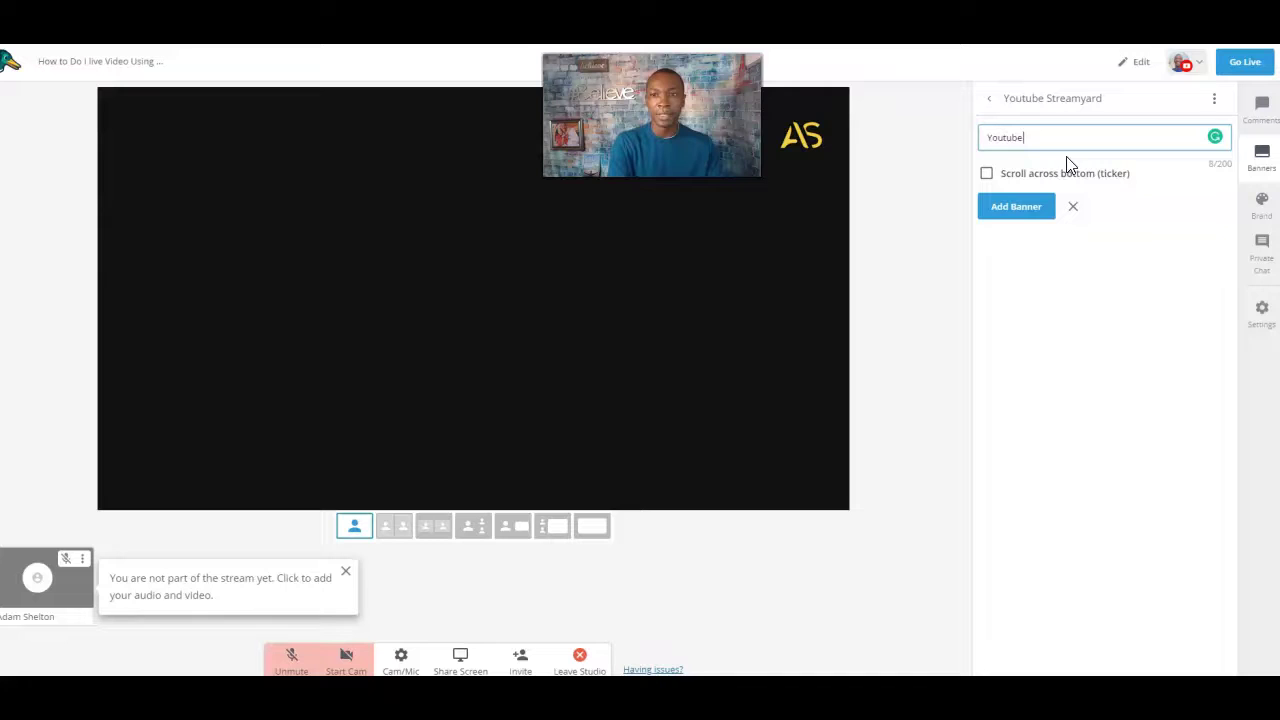
{"action": "left_click", "coordinate": [1020, 206]}
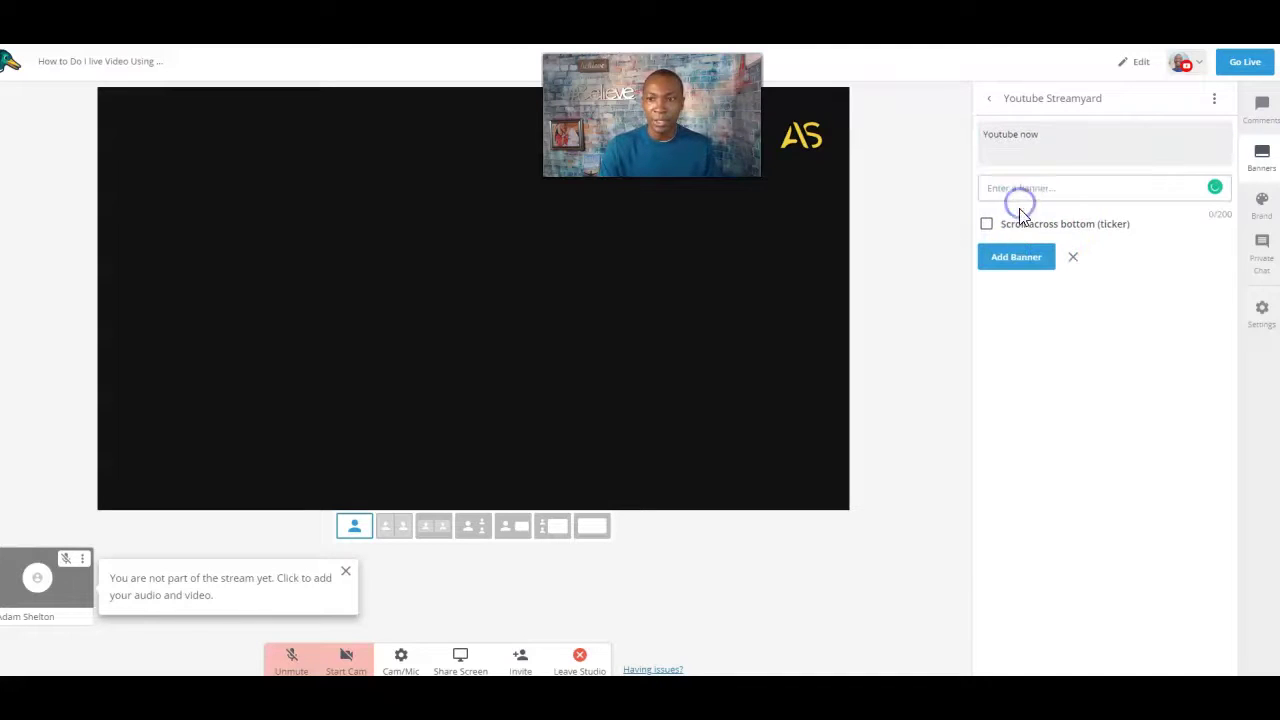
{"action": "left_click", "coordinate": [1104, 143]}
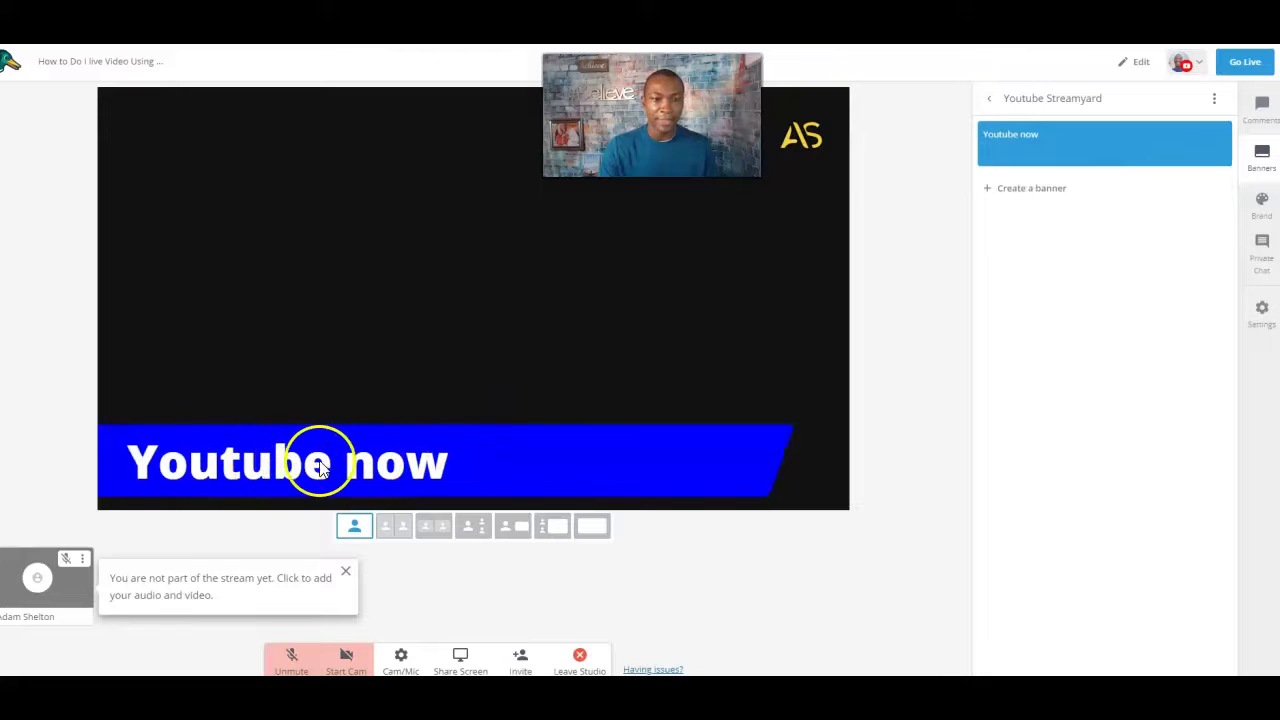
{"action": "left_click", "coordinate": [1104, 143]}
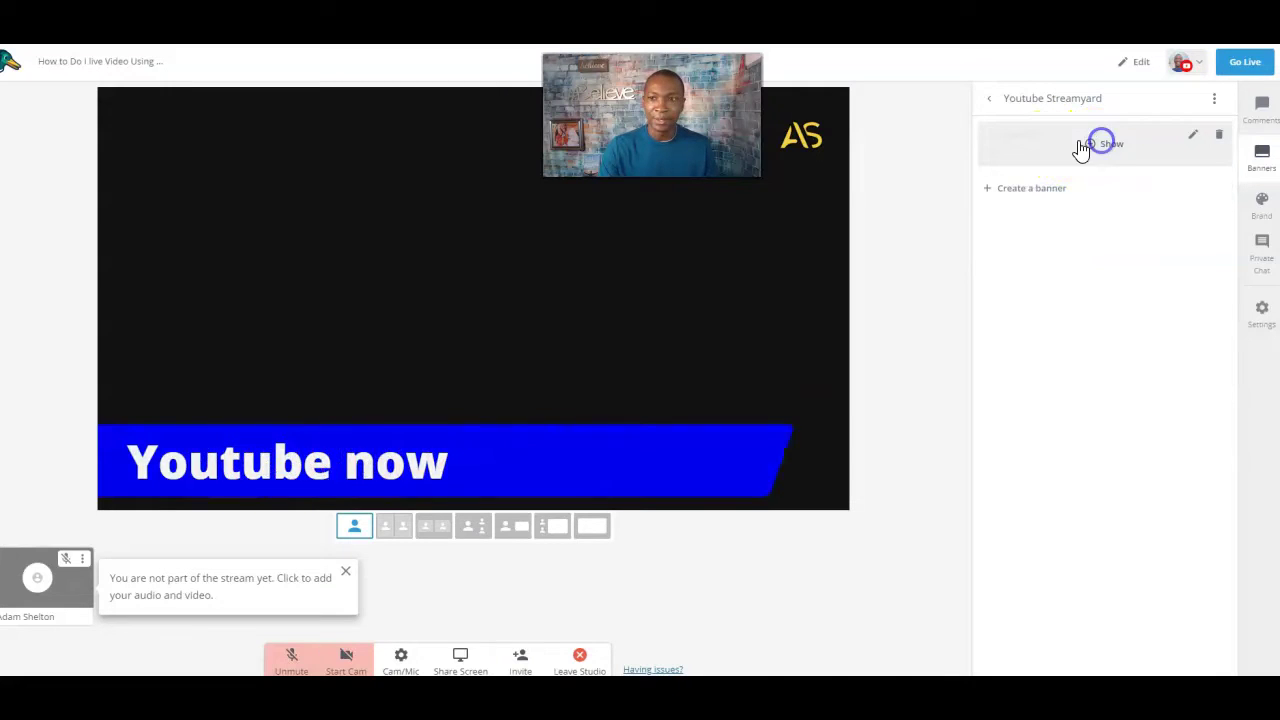
- Make the "Youtube now" banner scroll across the bottom as a ticker, and preview it on the stream before hiding it
{"action": "left_click", "coordinate": [1192, 138]}
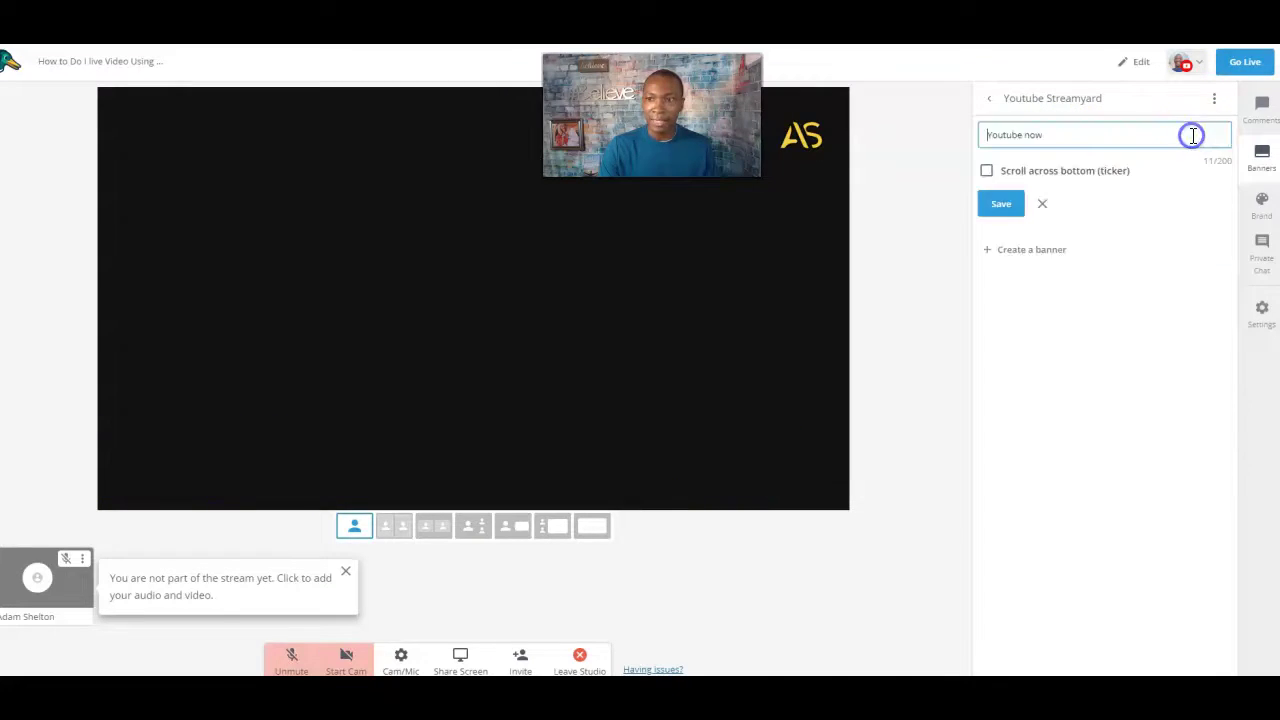
{"action": "left_click", "coordinate": [1063, 171]}
{"action": "left_click", "coordinate": [997, 208]}
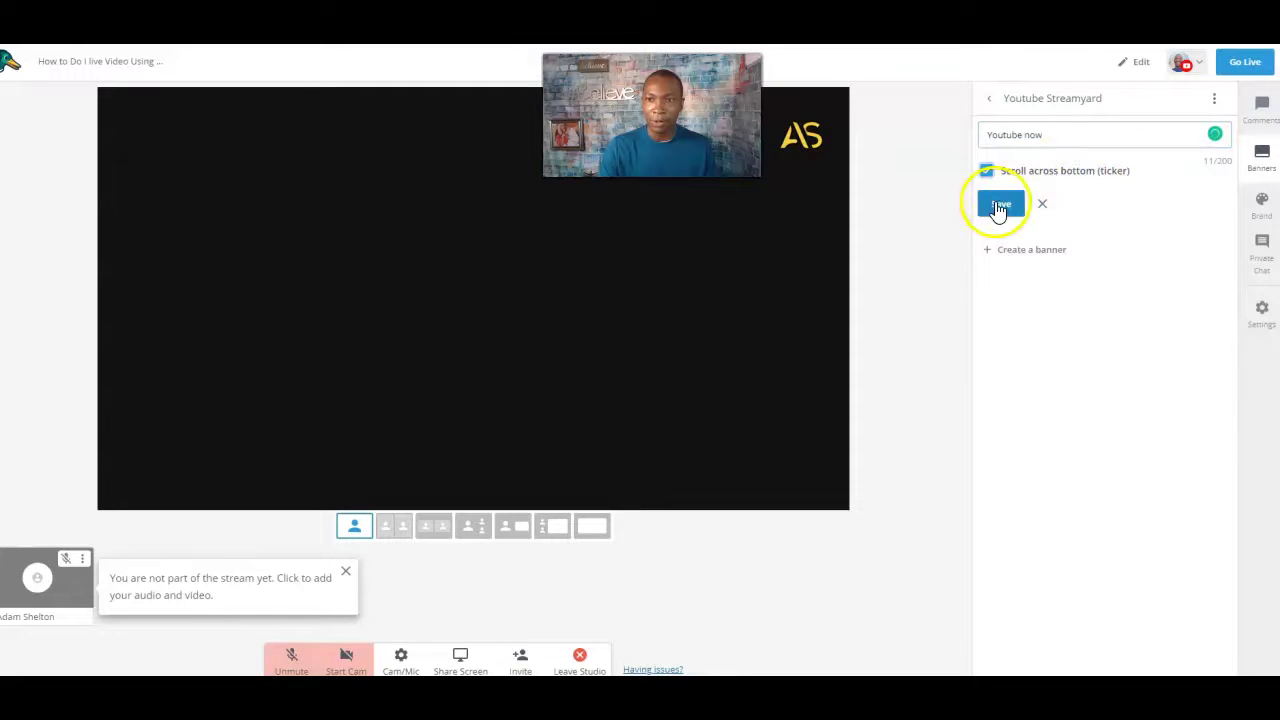
{"action": "mouse_move", "coordinate": [1095, 160]}
{"action": "left_click", "coordinate": [1014, 163]}
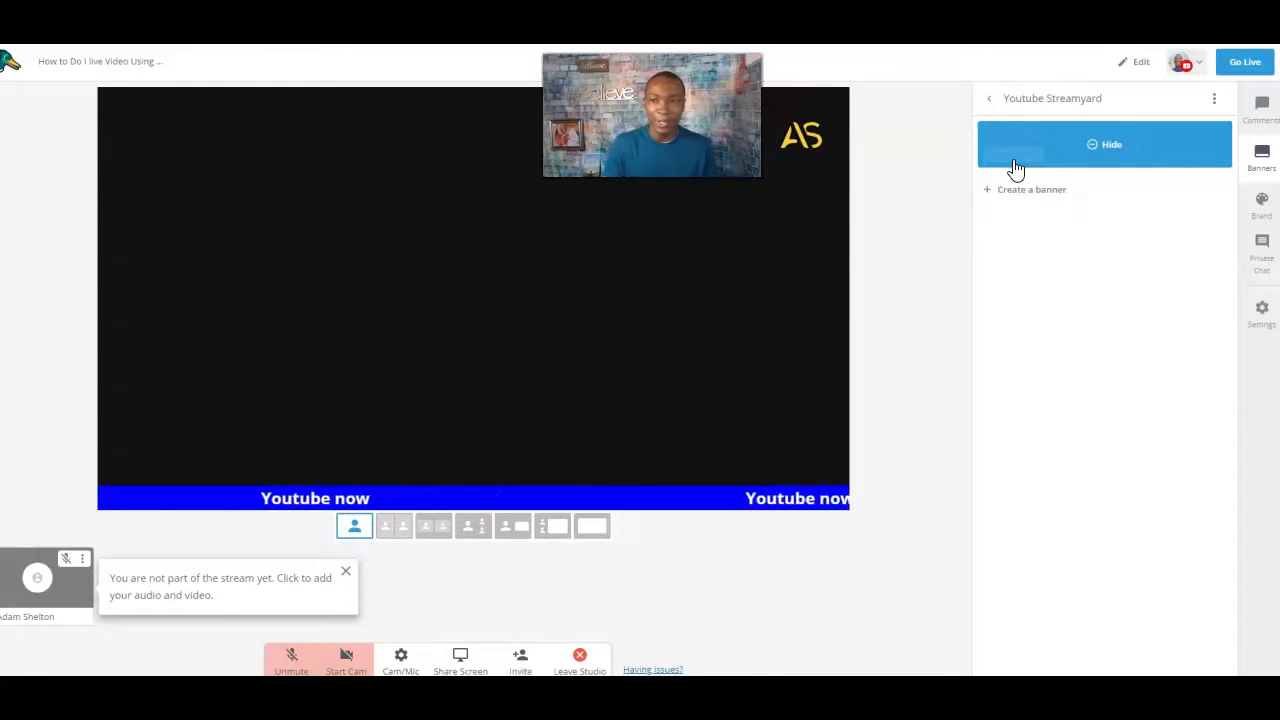
{"action": "left_click", "coordinate": [1034, 160]}
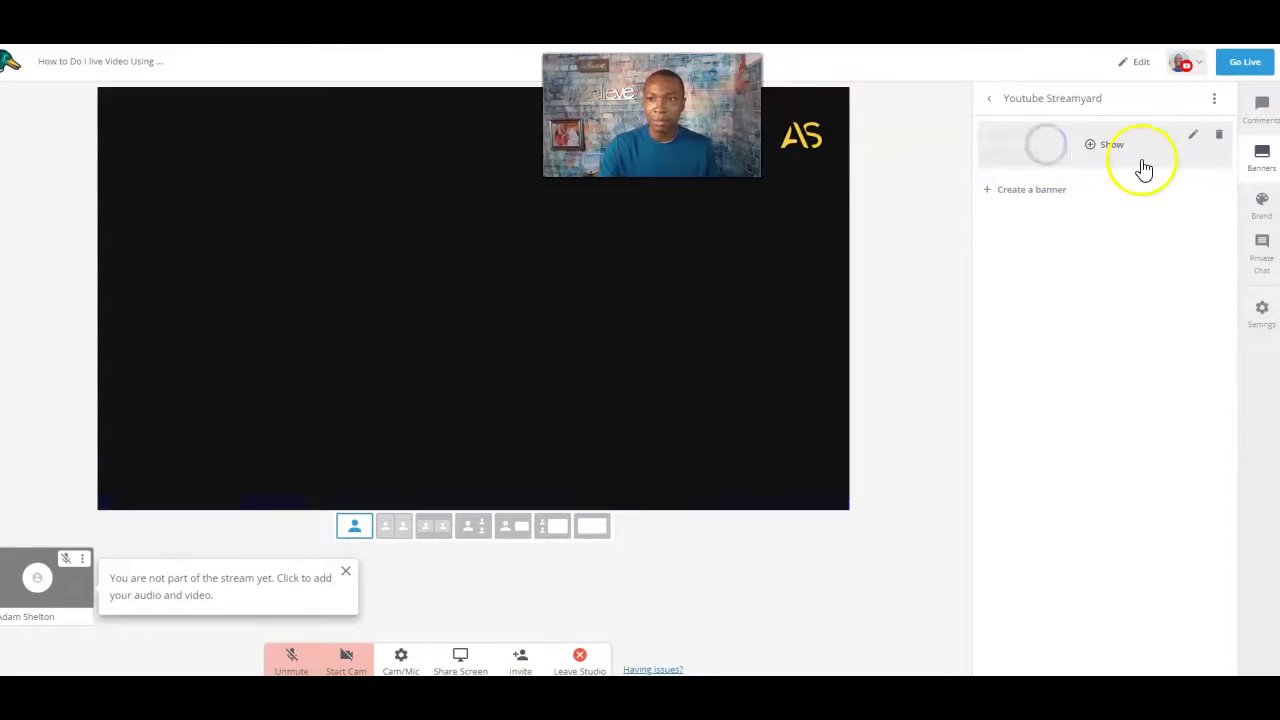
{"action": "left_click", "coordinate": [1106, 148]}
{"action": "left_click", "coordinate": [1109, 146]}
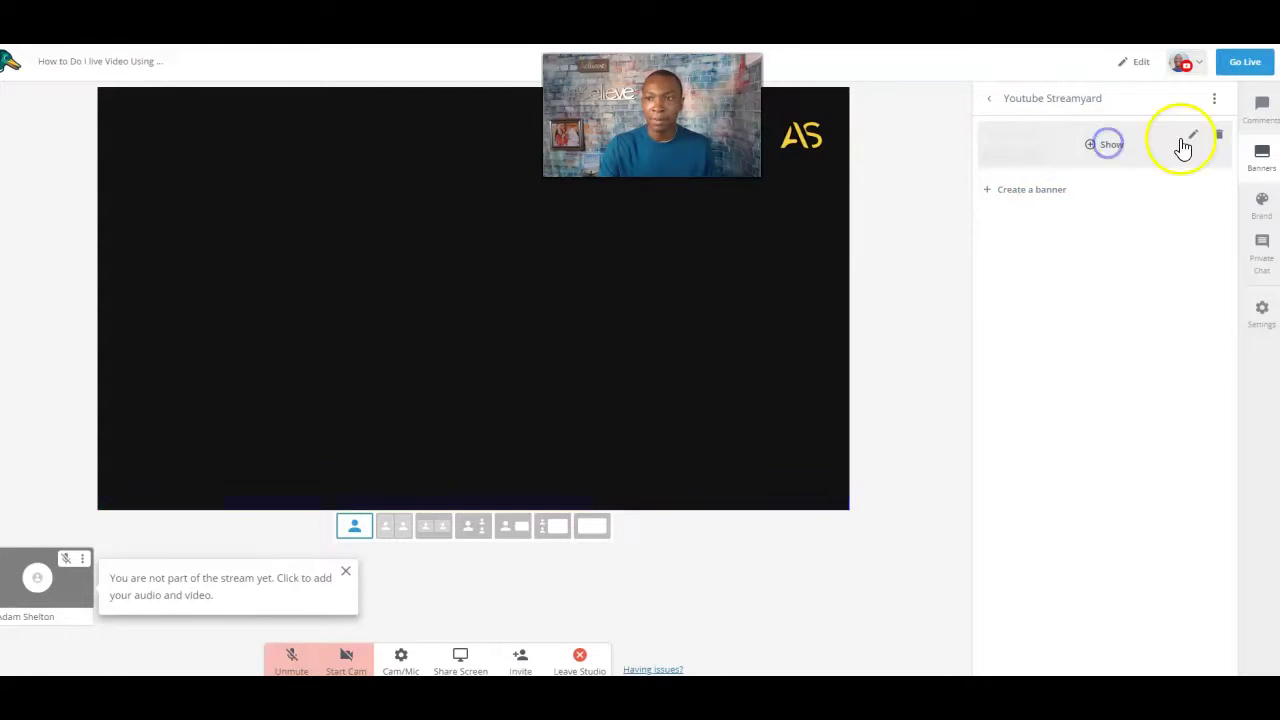
- Change the ticker banner's text to "streamyard", and preview it on the stream before hiding it
{"action": "left_click", "coordinate": [1193, 135]}
{"action": "left_click_drag", "start_coordinate": [1049, 143], "coordinate": [781, 143]}
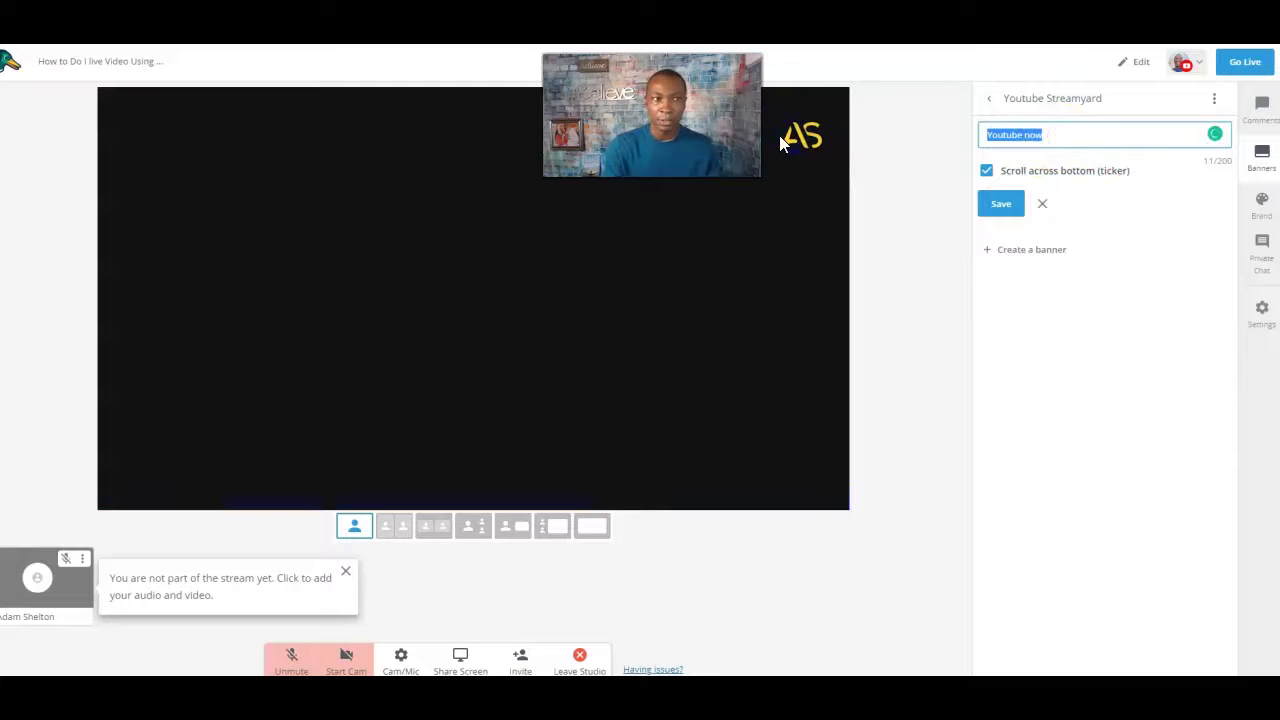
{"action": "type", "text": "stre"}
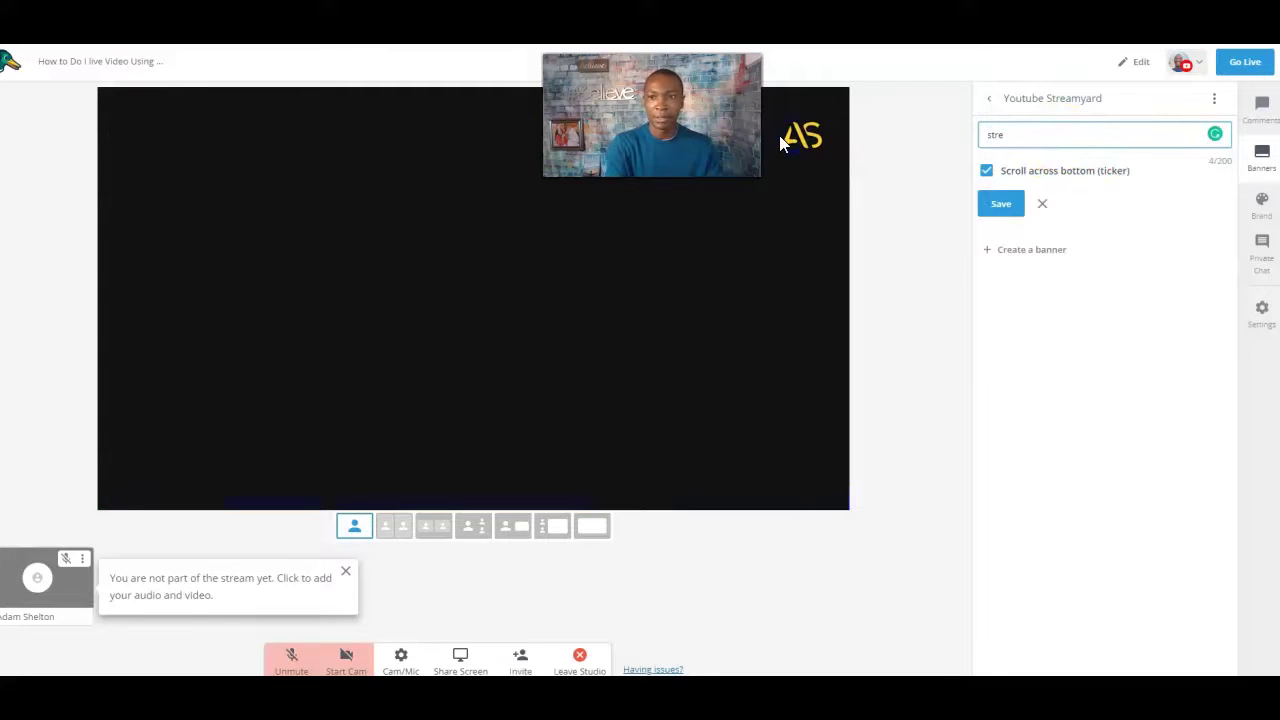
{"action": "type", "text": "a"}
{"action": "key", "text": "BackSpace"}
{"action": "type", "text": "amyard"}
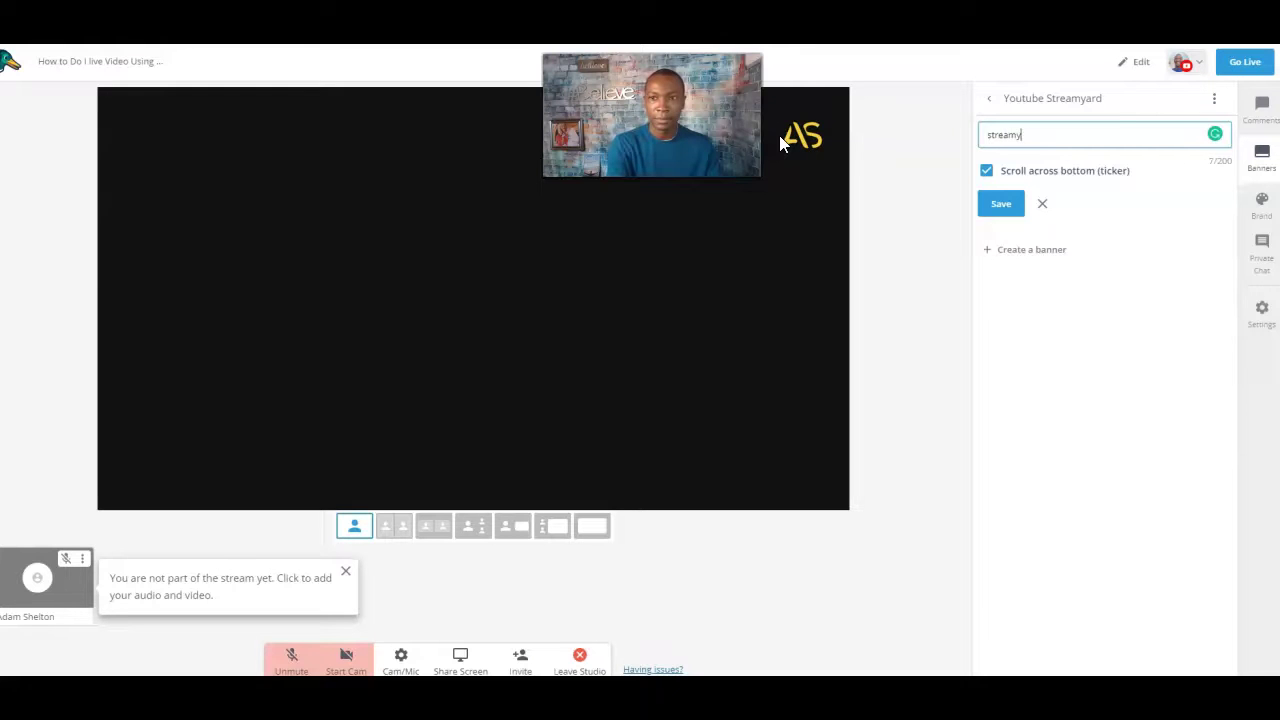
{"action": "left_click", "coordinate": [1001, 203]}
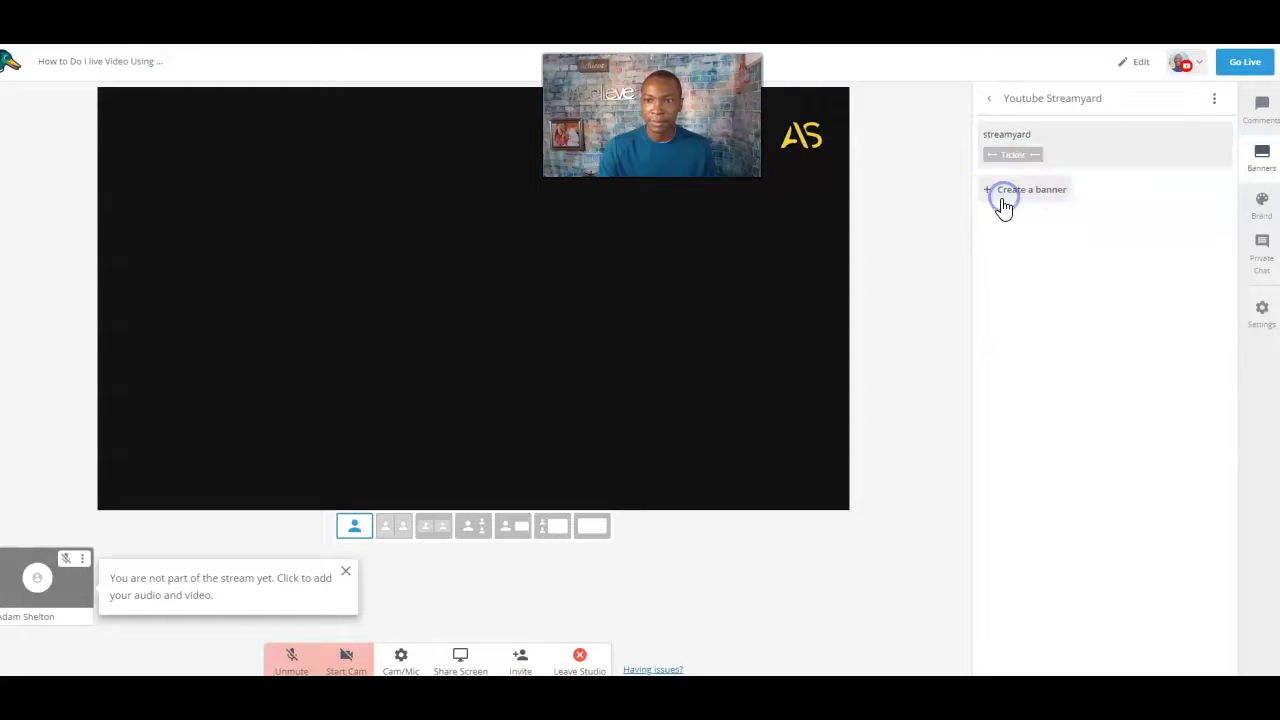
{"action": "left_click", "coordinate": [1021, 165]}
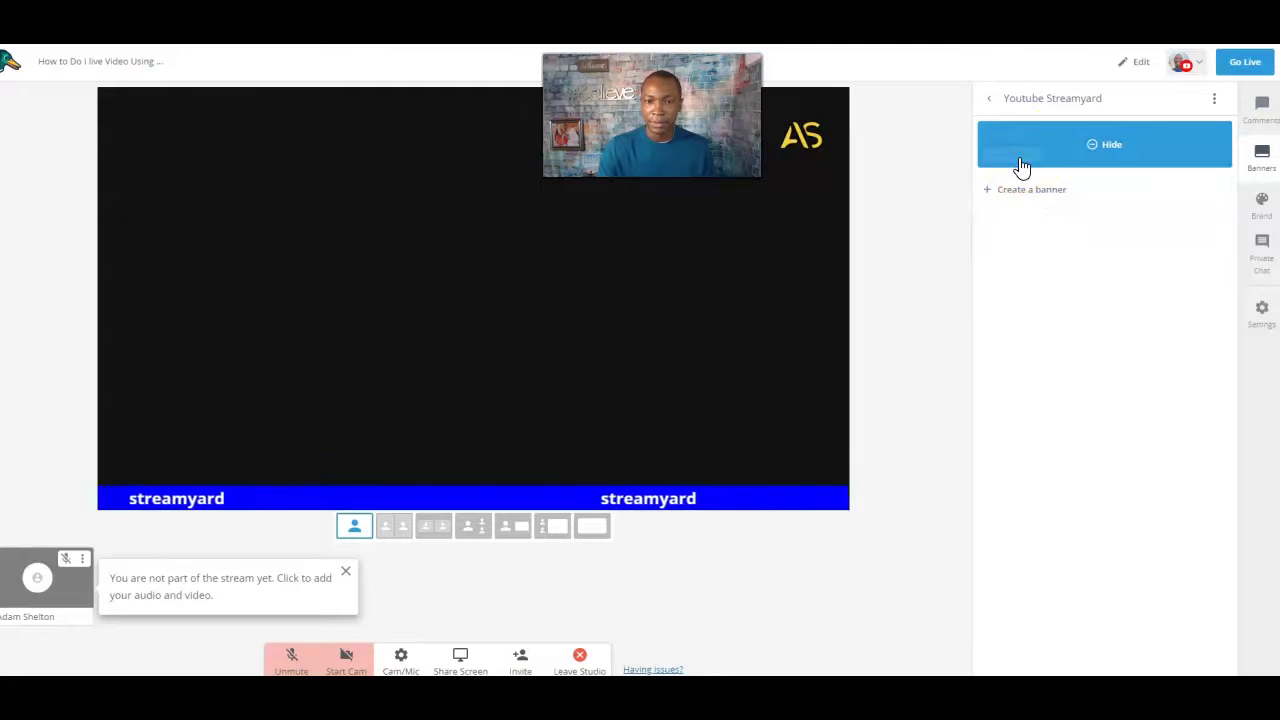
{"action": "left_click", "coordinate": [1021, 166]}
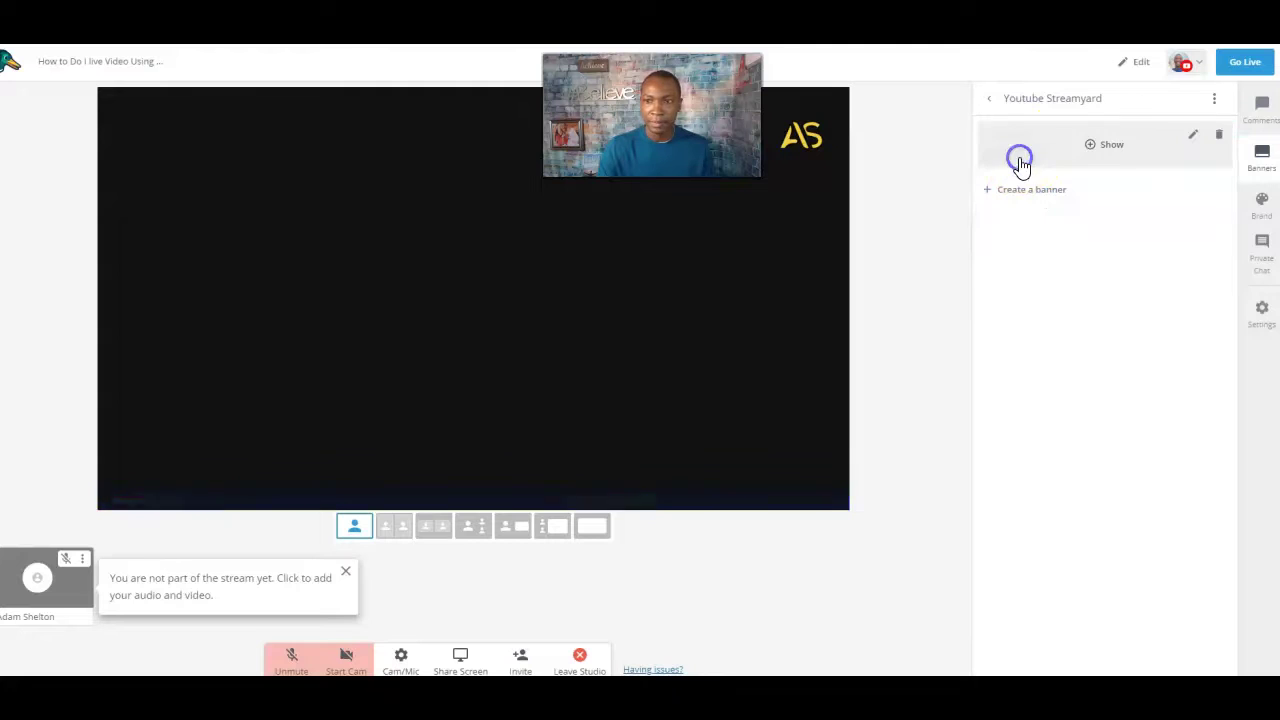
- Check the contents of the Youtube Streamyard banner folder once more and return to the folder list
{"action": "left_click", "coordinate": [1001, 99]}
{"action": "left_click", "coordinate": [1045, 520]}
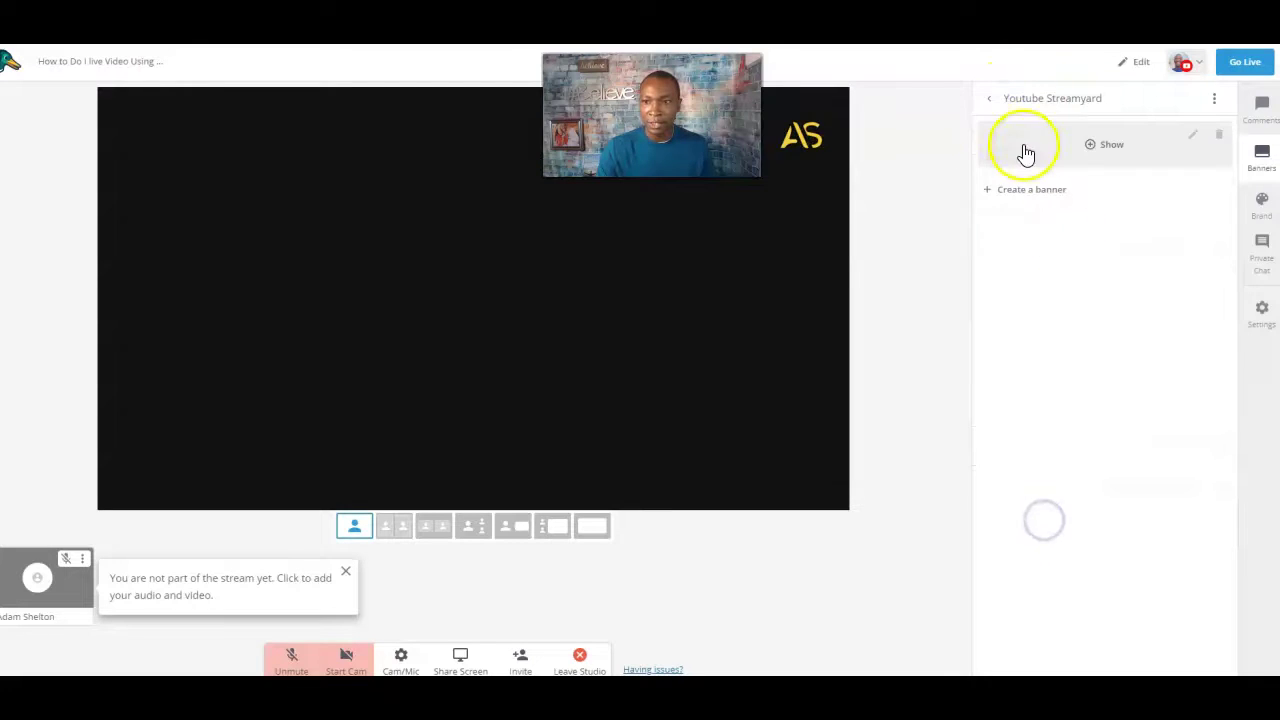
{"action": "left_click", "coordinate": [991, 100]}
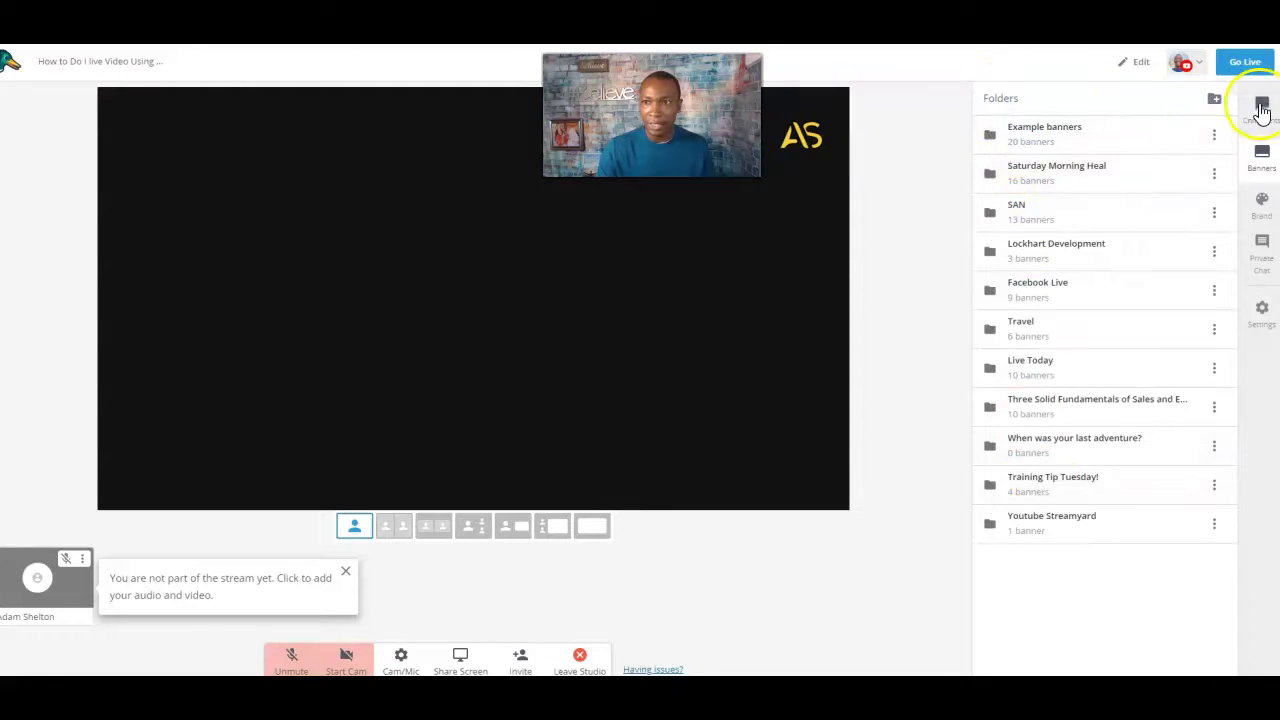
- Check the Youtube Streamyard banner folder, then examine the brand color picker and hex value in the brand settings
{"action": "left_click", "coordinate": [1046, 520]}
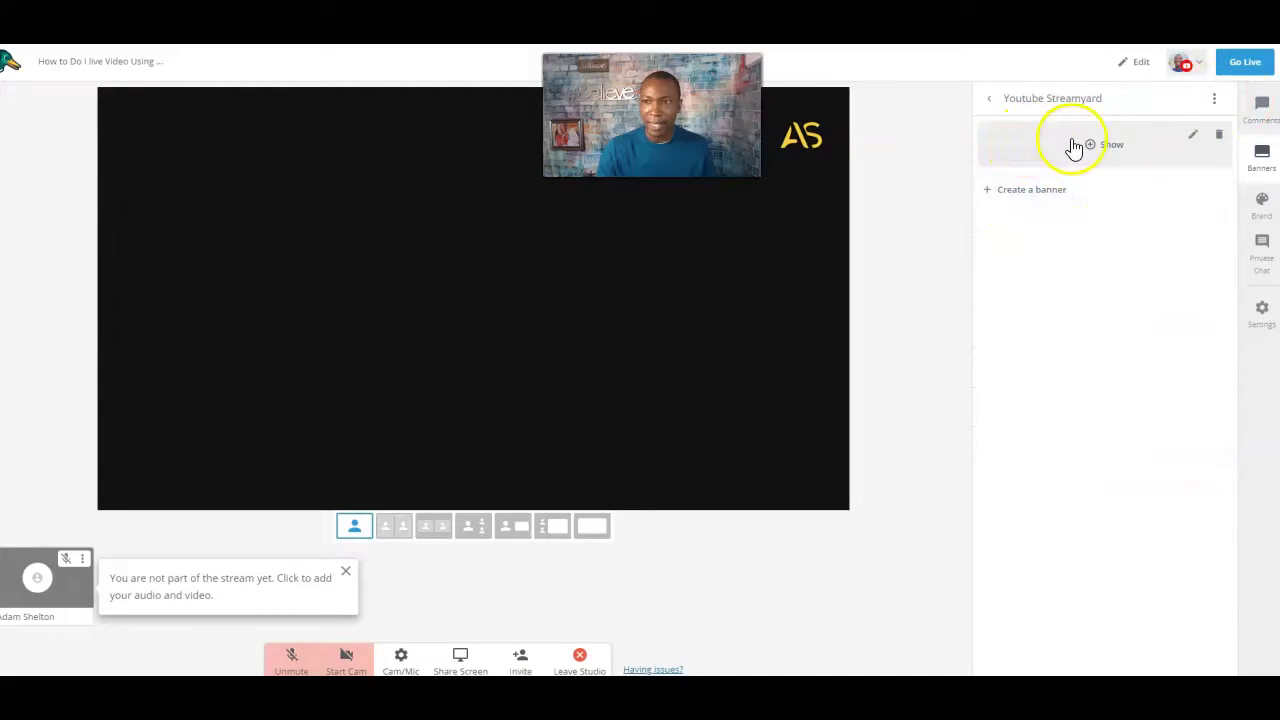
{"action": "left_click", "coordinate": [1262, 205]}
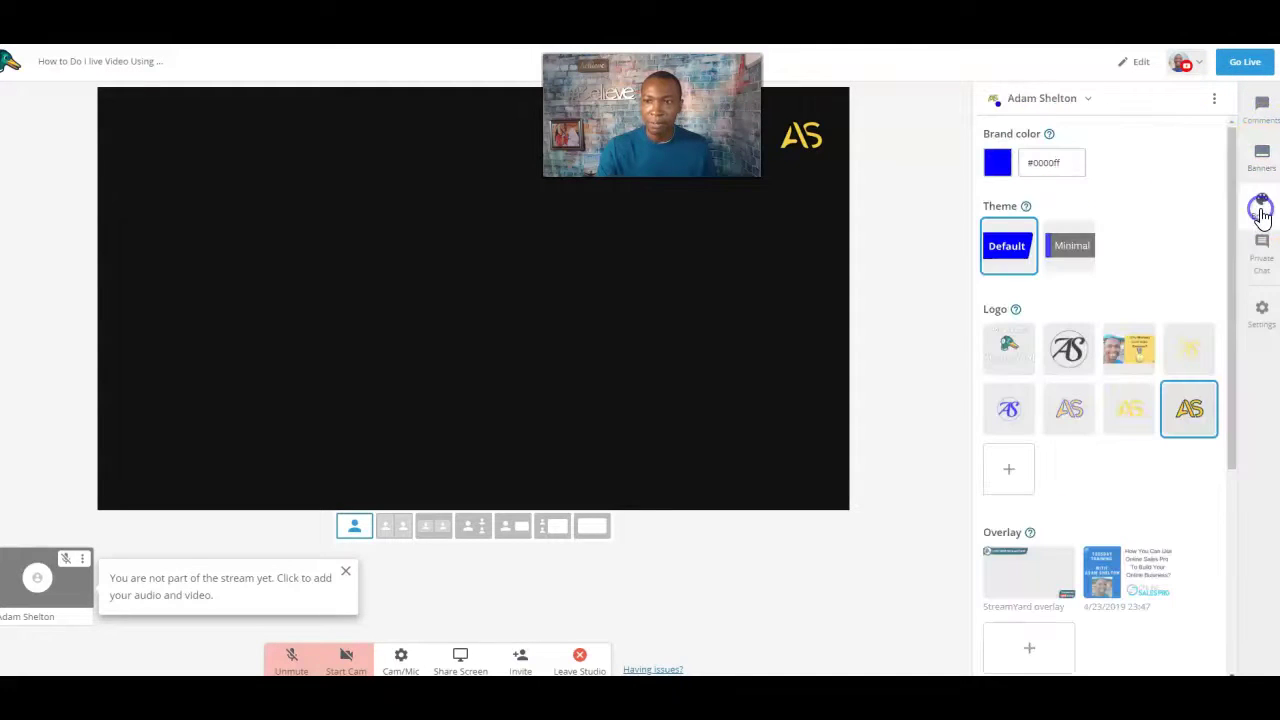
{"action": "left_click", "coordinate": [998, 164]}
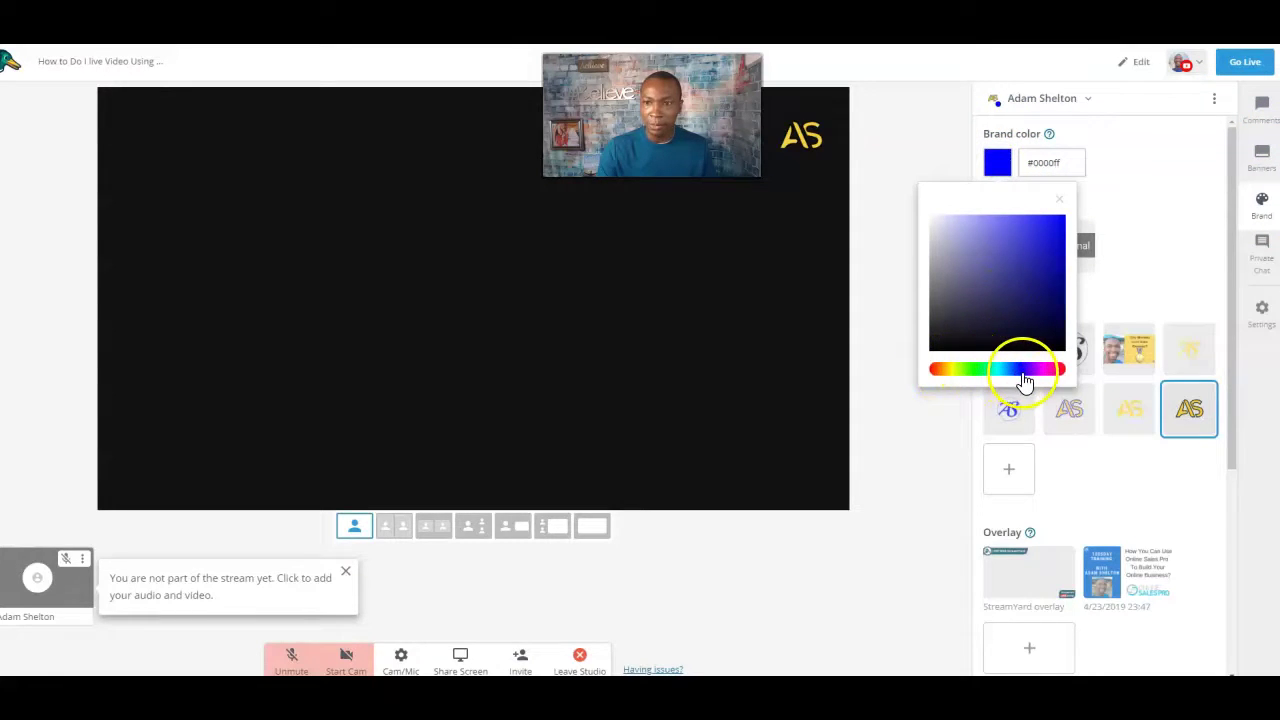
{"action": "left_click", "coordinate": [1191, 204]}
{"action": "mouse_move", "coordinate": [1049, 137]}
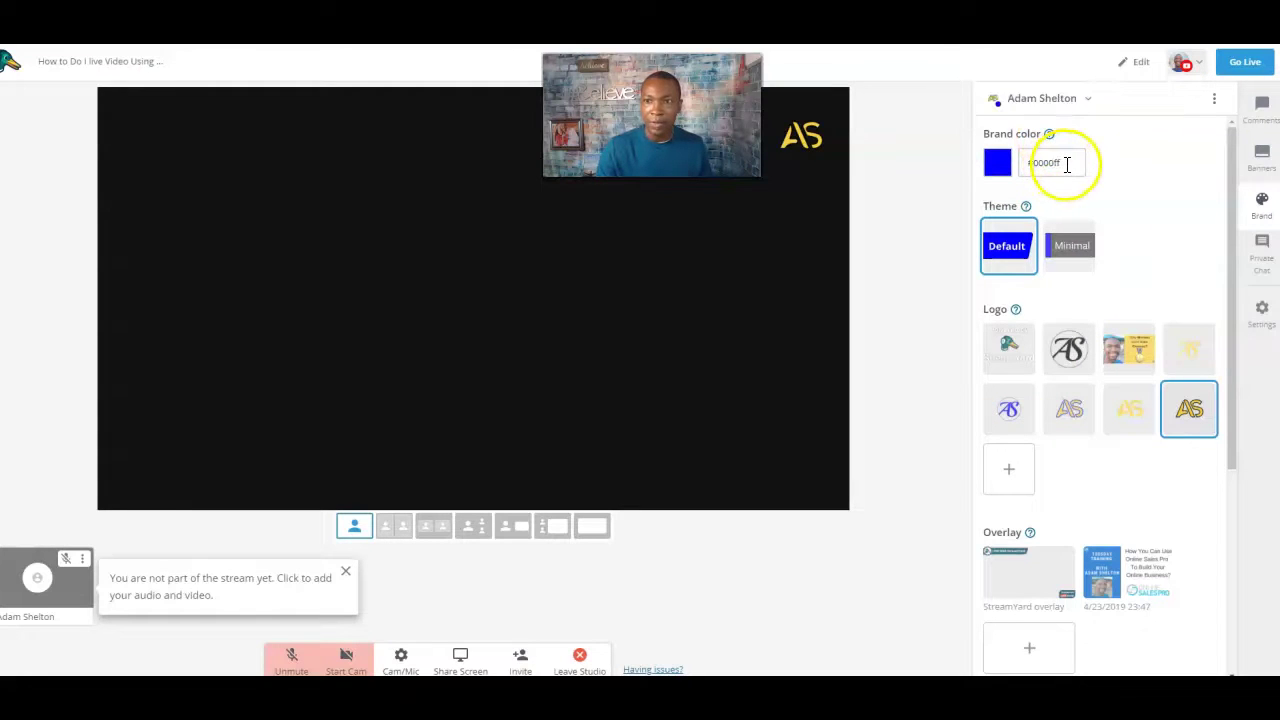
{"action": "left_click", "coordinate": [1124, 171]}
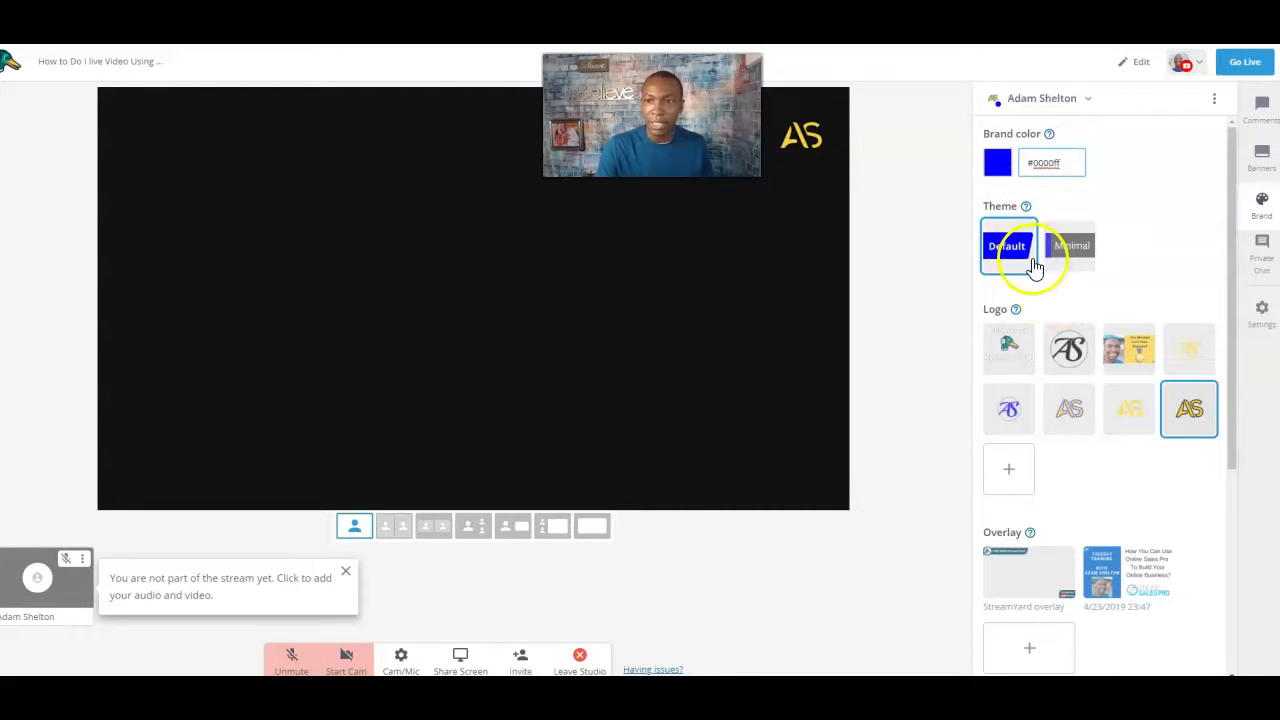
- Try the Minimal theme before returning to Default, and preview the "streamyard" ticker on the stream before hiding it
{"action": "left_click", "coordinate": [1072, 250]}
{"action": "left_click", "coordinate": [1012, 254]}
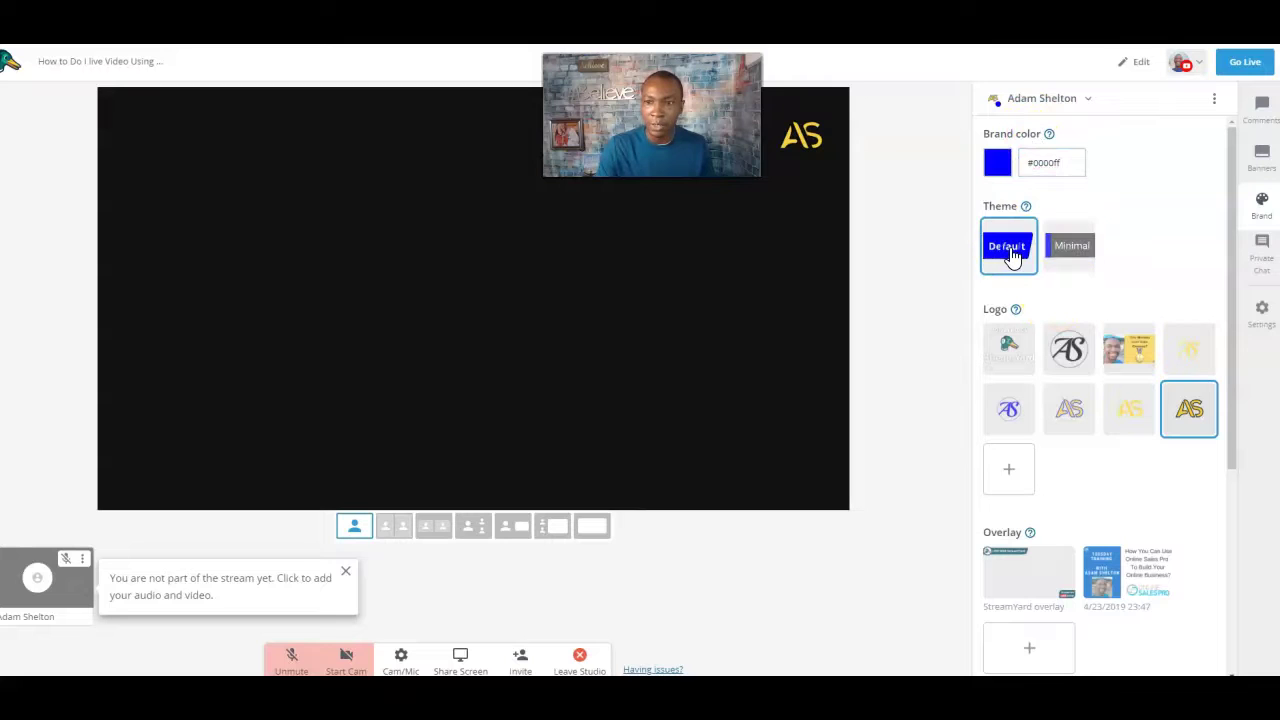
{"action": "left_click", "coordinate": [1262, 152]}
{"action": "left_click", "coordinate": [1033, 143]}
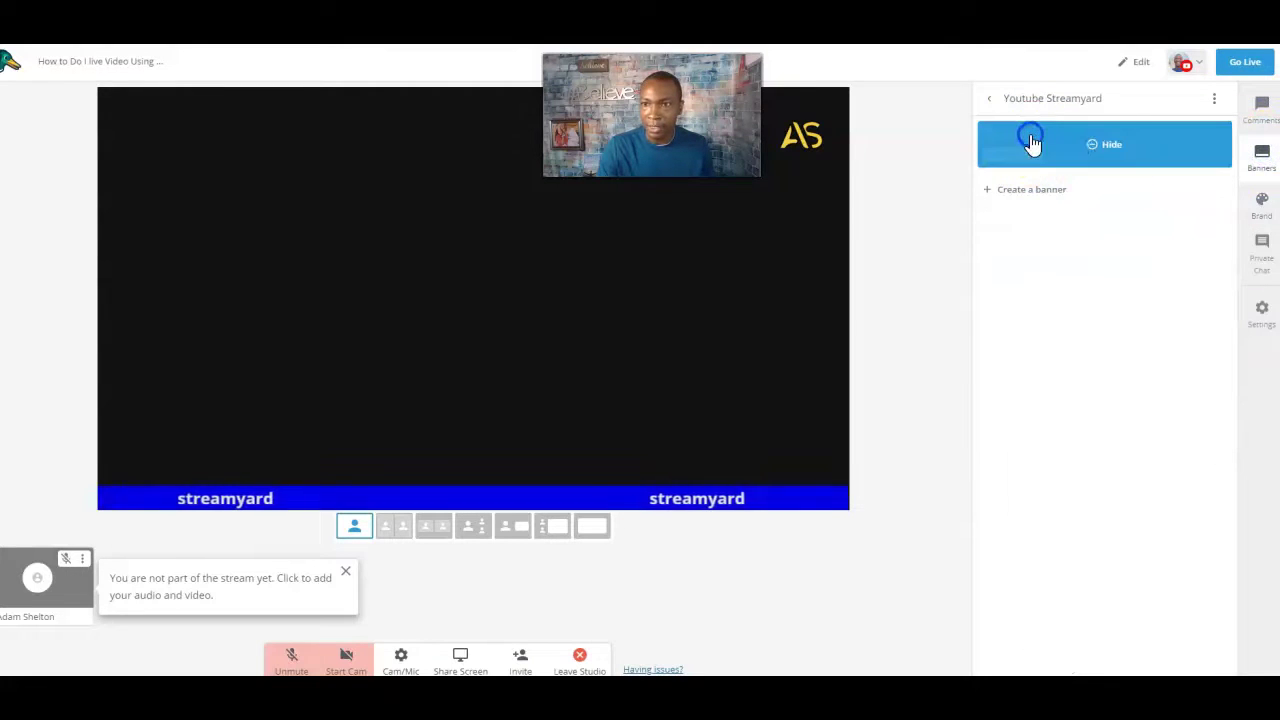
{"action": "left_click", "coordinate": [1032, 146]}
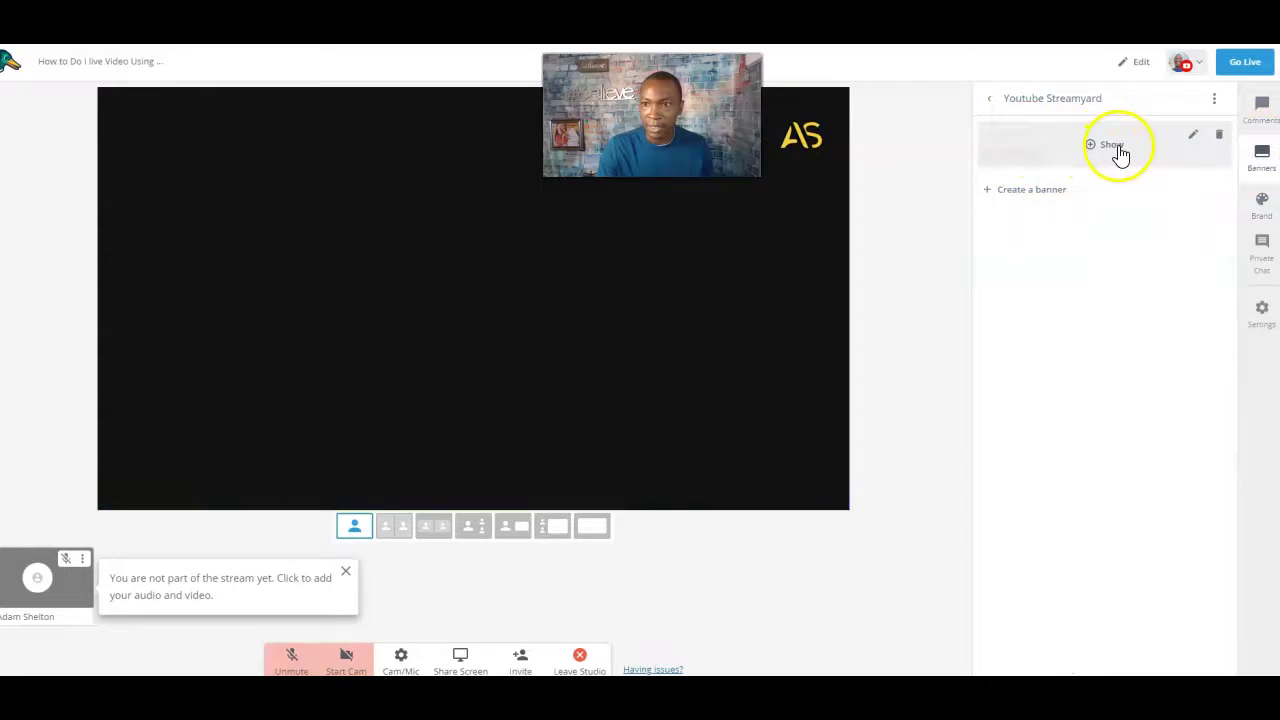
- Turn off ticker scrolling for the "streamyard" banner and show it as a static banner on the stream
{"action": "left_click", "coordinate": [1192, 136]}
{"action": "left_click", "coordinate": [990, 175]}
{"action": "left_click", "coordinate": [1001, 204]}
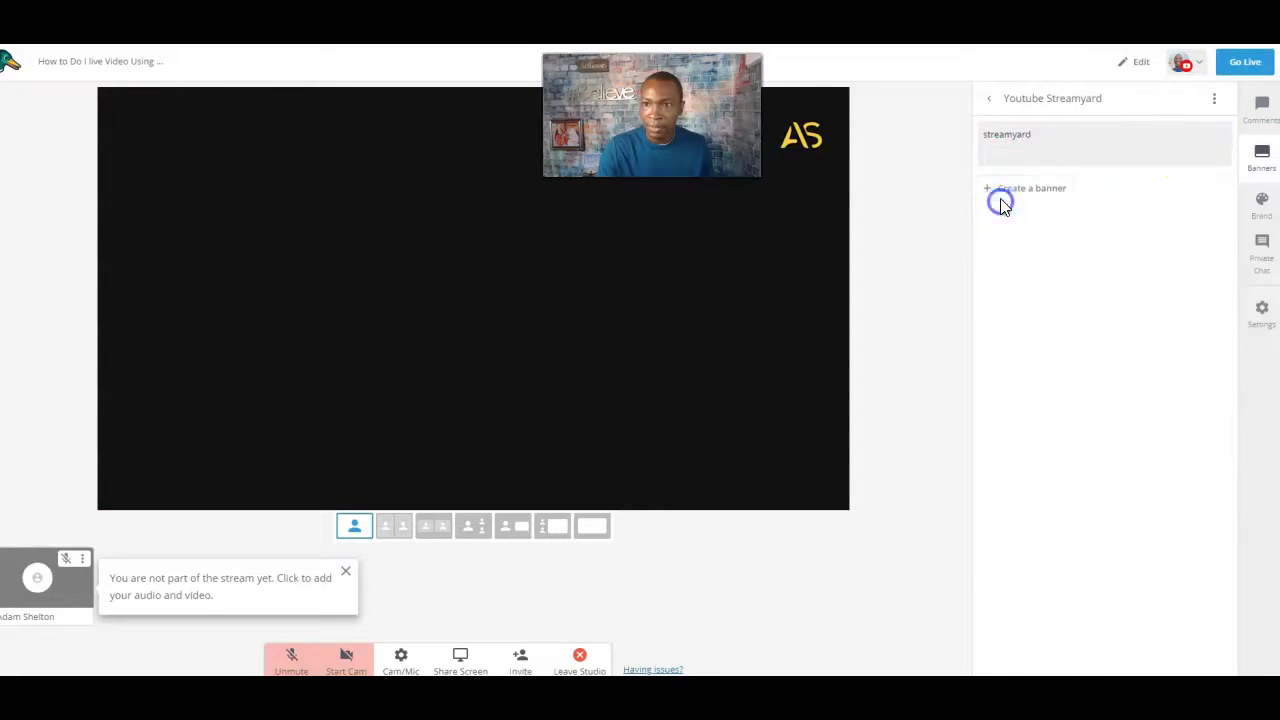
{"action": "left_click", "coordinate": [1108, 147]}
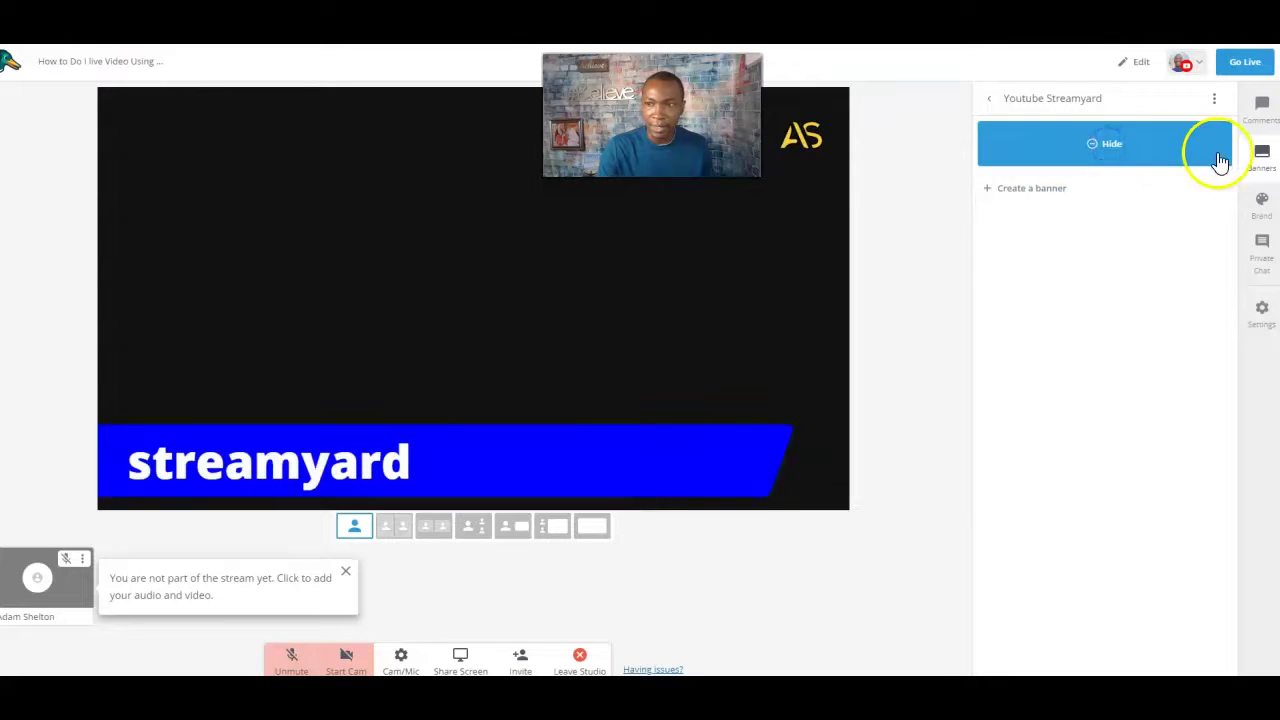
- Set the brand theme to Minimal after comparing it with Default using the displayed "streamyard" banner
{"action": "left_click", "coordinate": [1261, 205]}
{"action": "left_click", "coordinate": [1068, 245]}
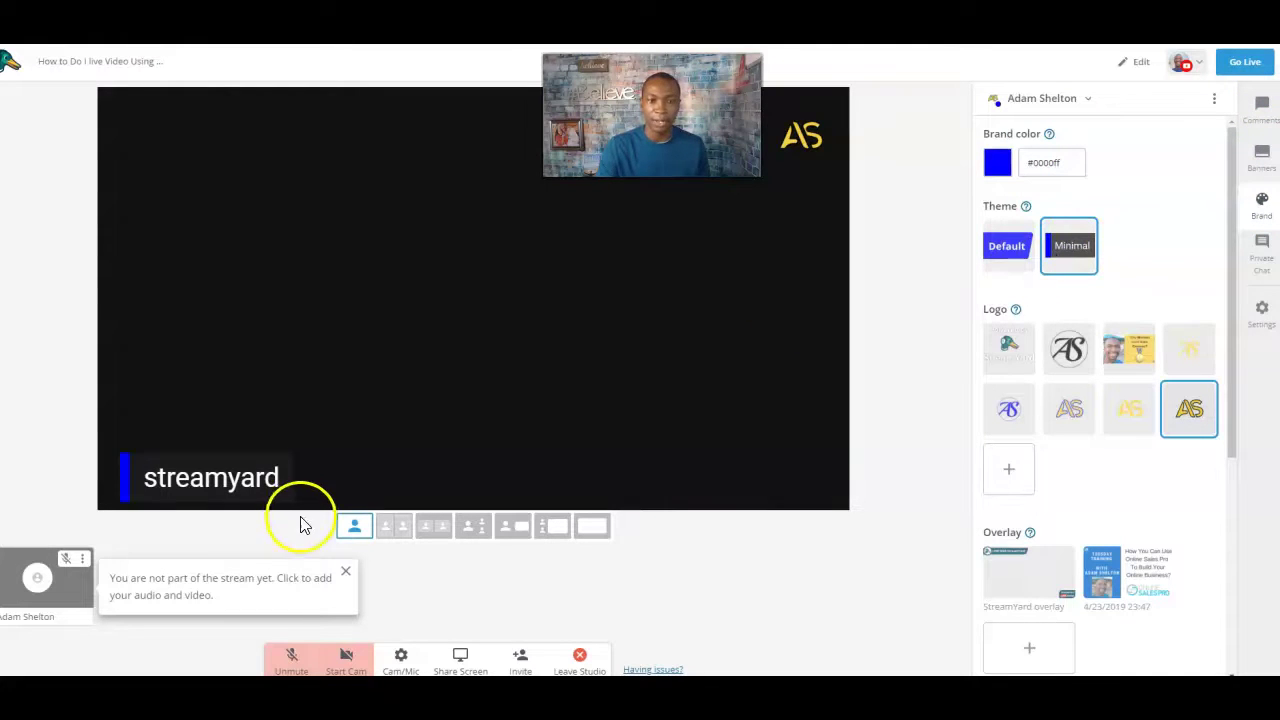
{"action": "left_click", "coordinate": [1010, 247]}
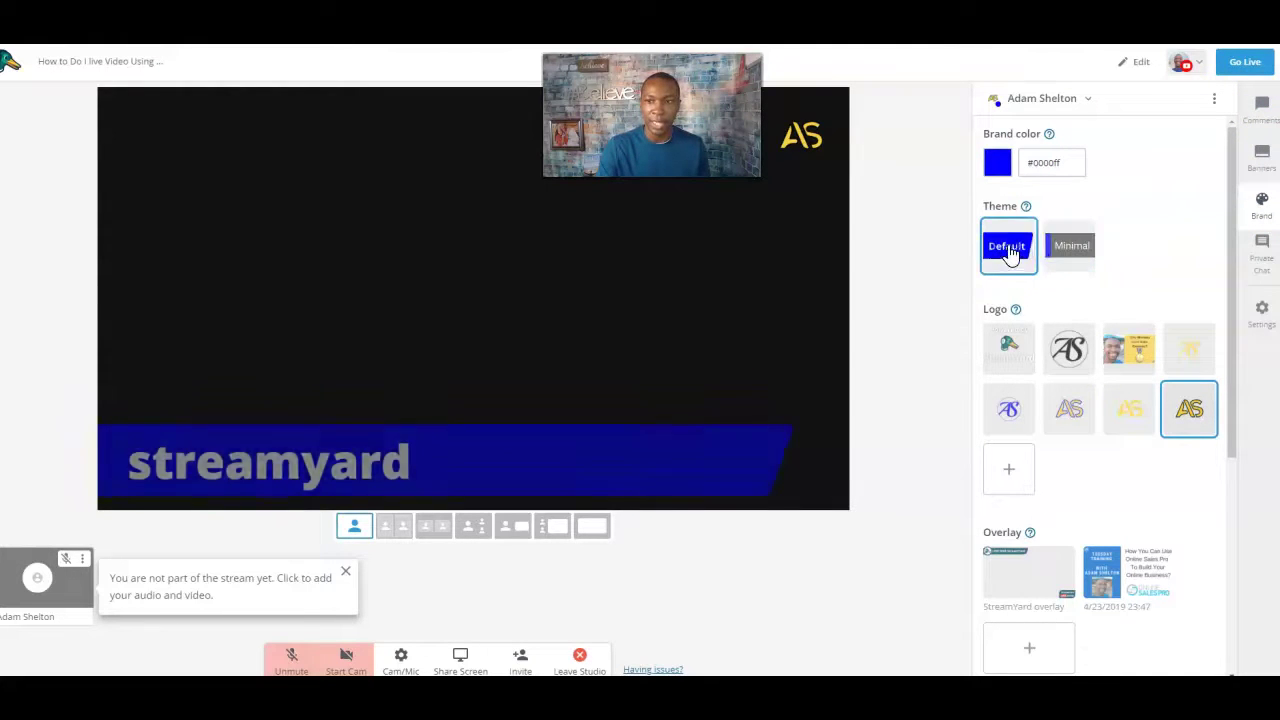
{"action": "left_click", "coordinate": [1070, 245]}
{"action": "mouse_move", "coordinate": [1027, 212]}
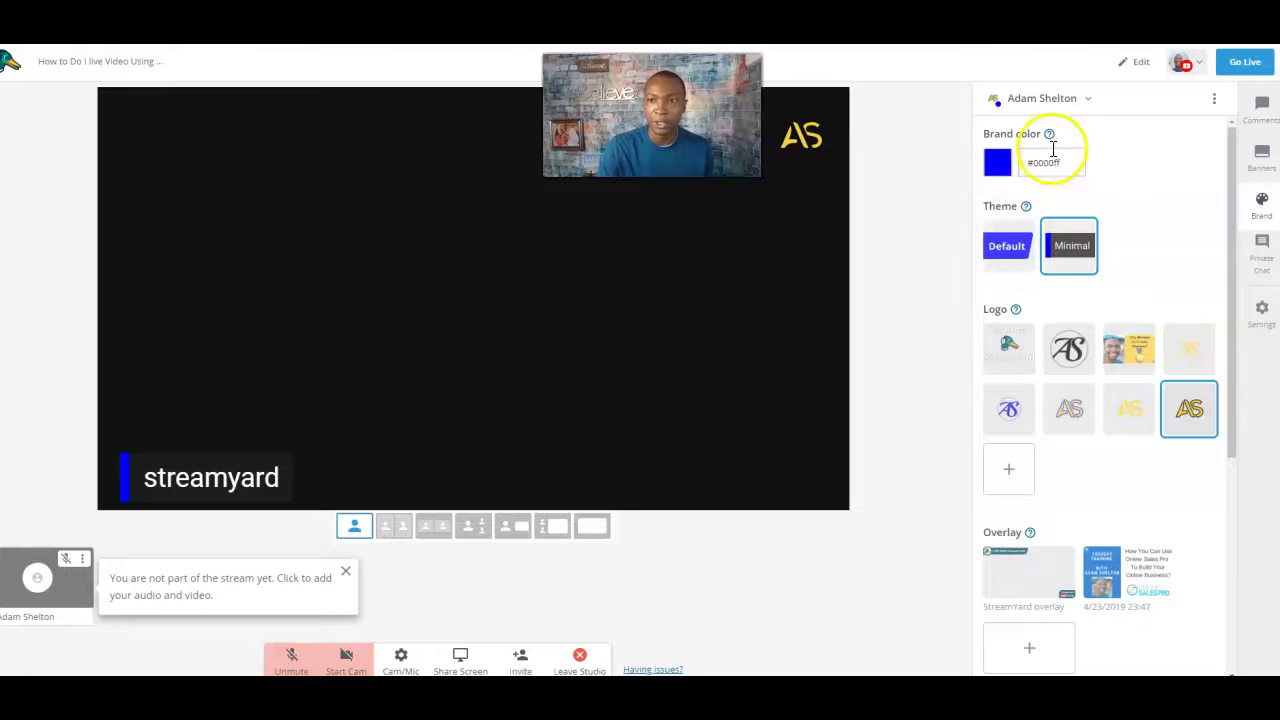
{"action": "mouse_move", "coordinate": [1050, 137]}
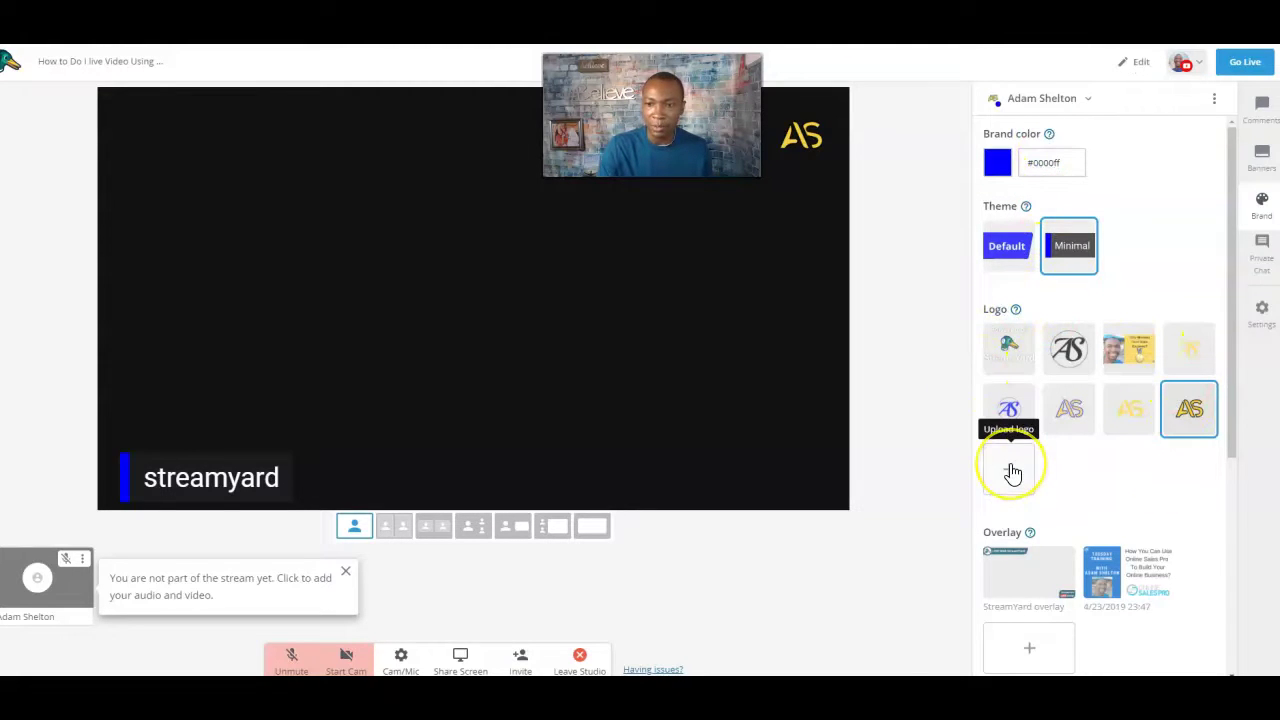
- Toggle the outlined gold AS logo off and back on, and open the logo upload file picker without choosing a file
{"action": "left_click", "coordinate": [1195, 413]}
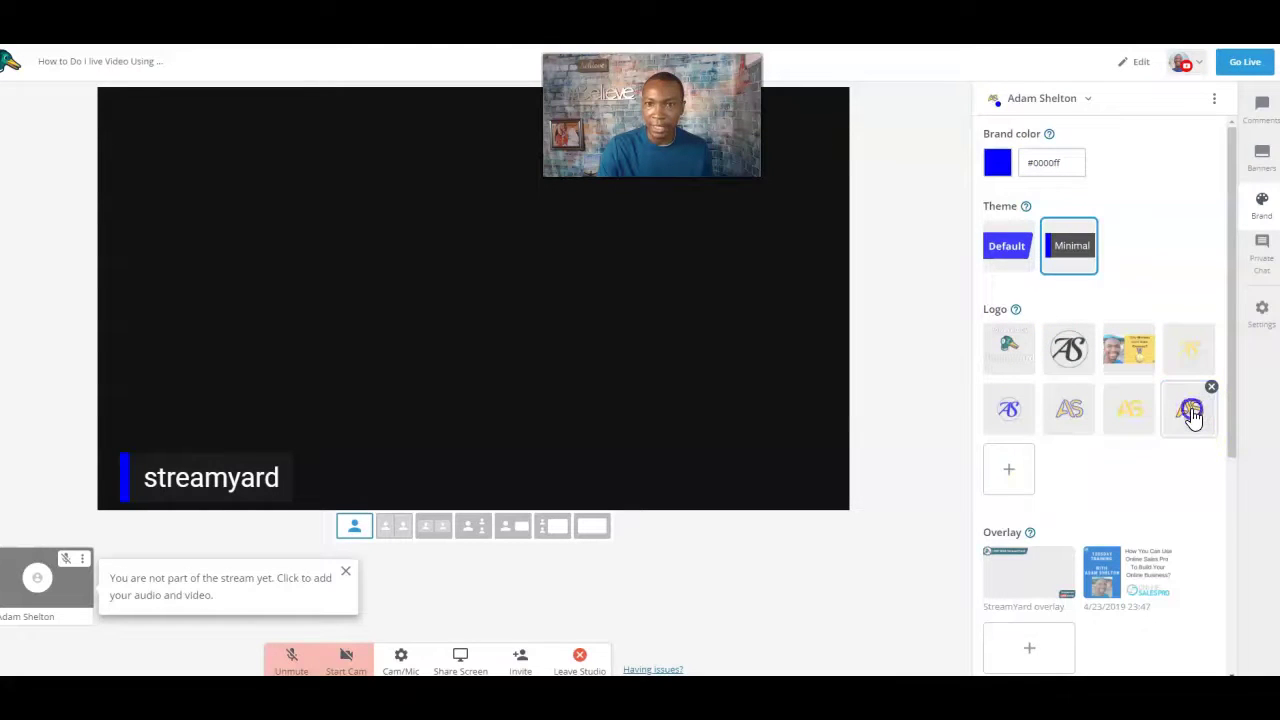
{"action": "left_click", "coordinate": [1192, 412]}
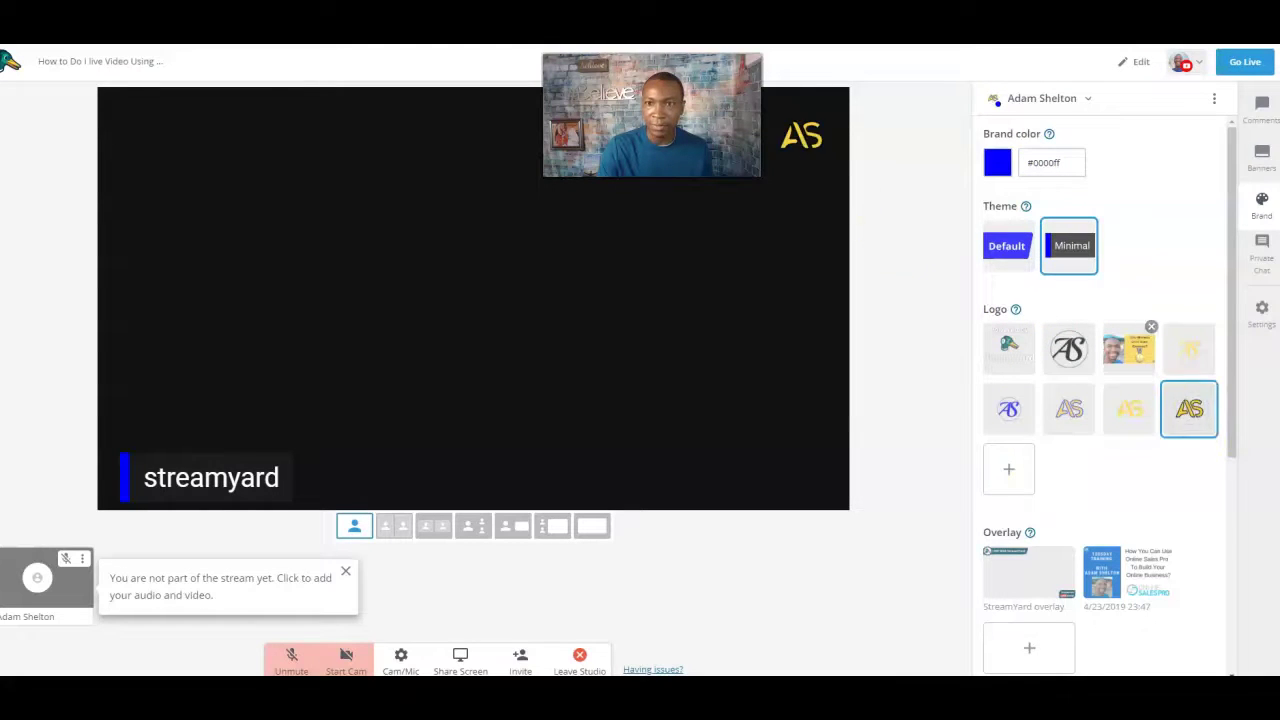
{"action": "left_click", "coordinate": [1011, 470]}
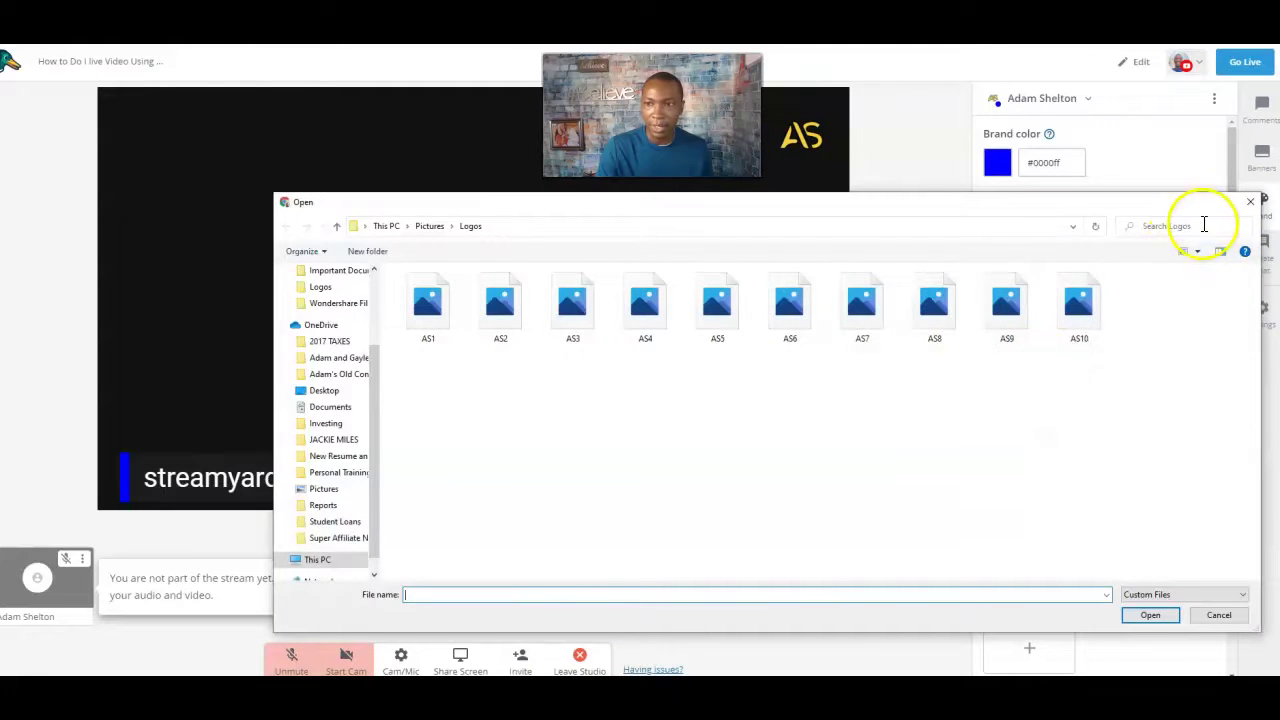
{"action": "left_click", "coordinate": [1250, 201]}
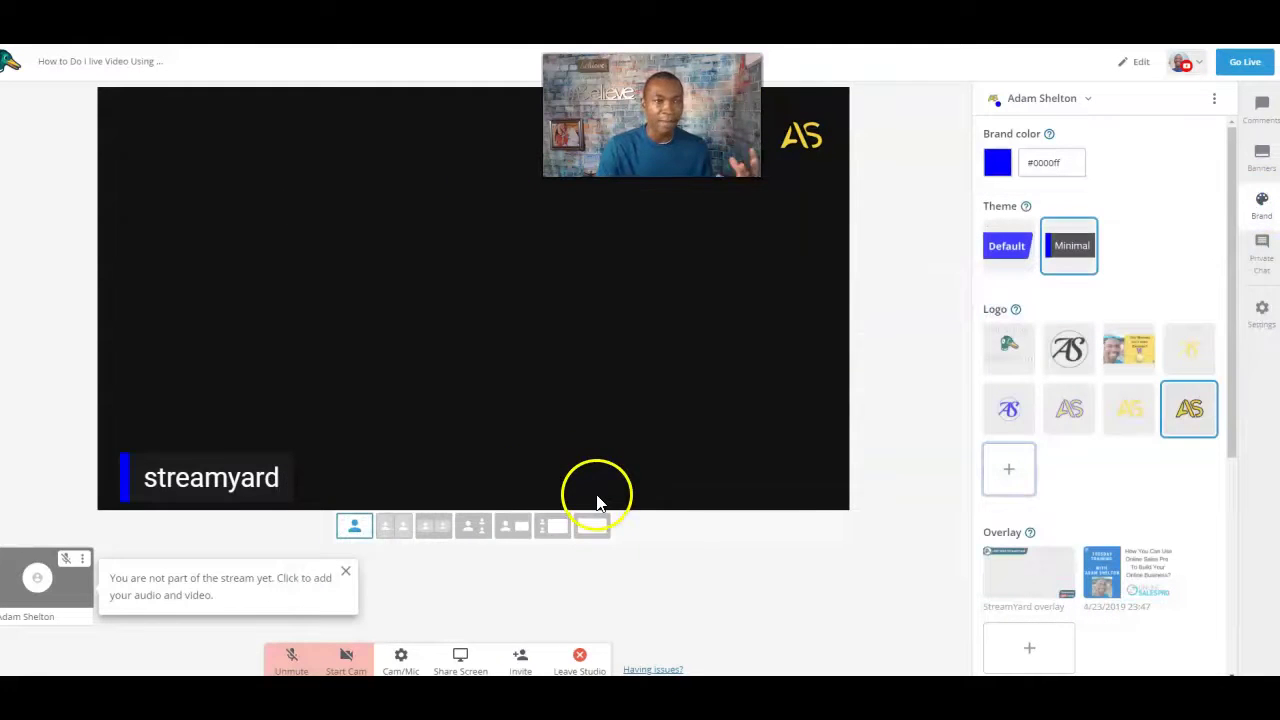
- Preview the StreamYard logo on the stream, then toggle the logos off to leave the stream without one
{"action": "mouse_move", "coordinate": [1017, 314]}
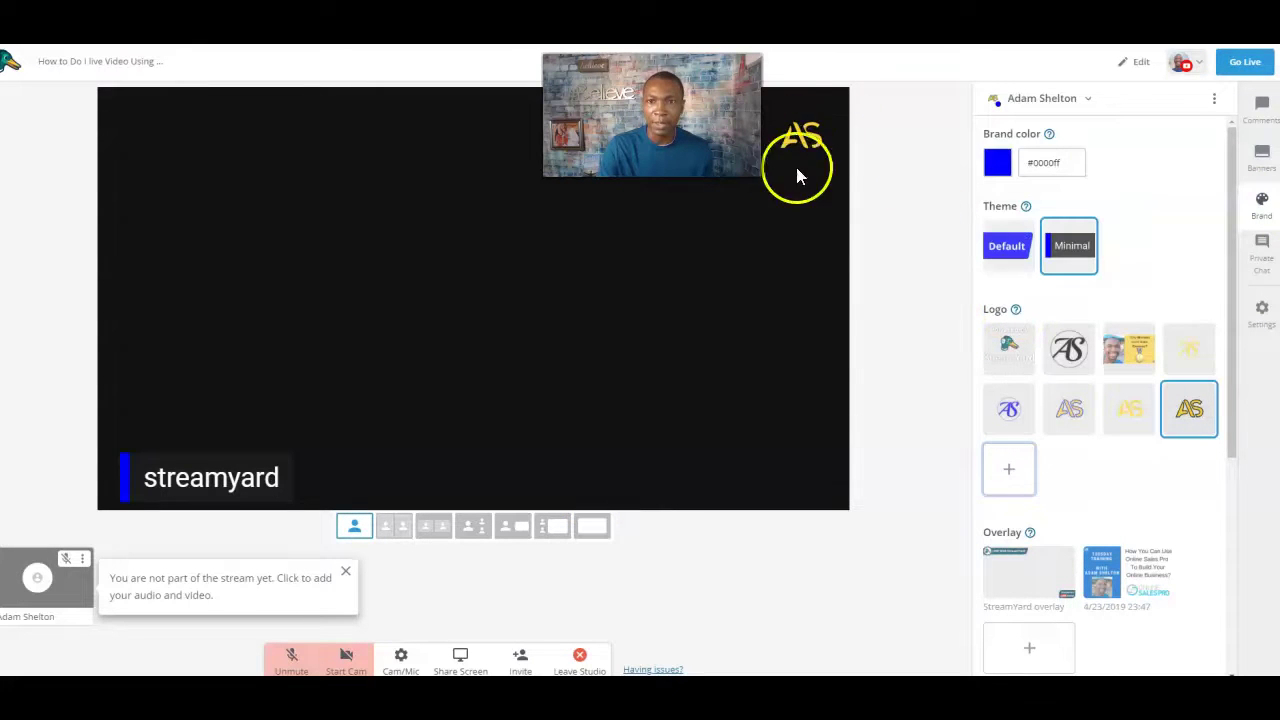
{"action": "left_click", "coordinate": [1010, 348]}
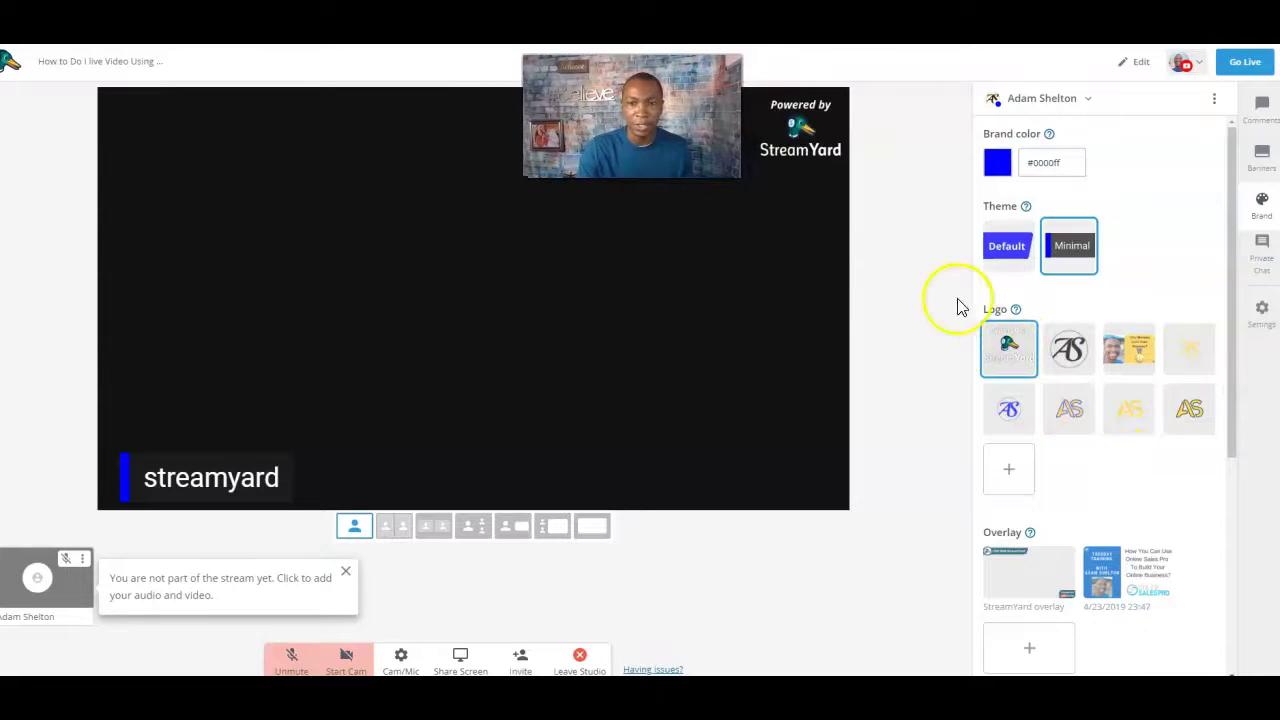
{"action": "left_click", "coordinate": [1011, 352]}
{"action": "left_click", "coordinate": [1166, 423]}
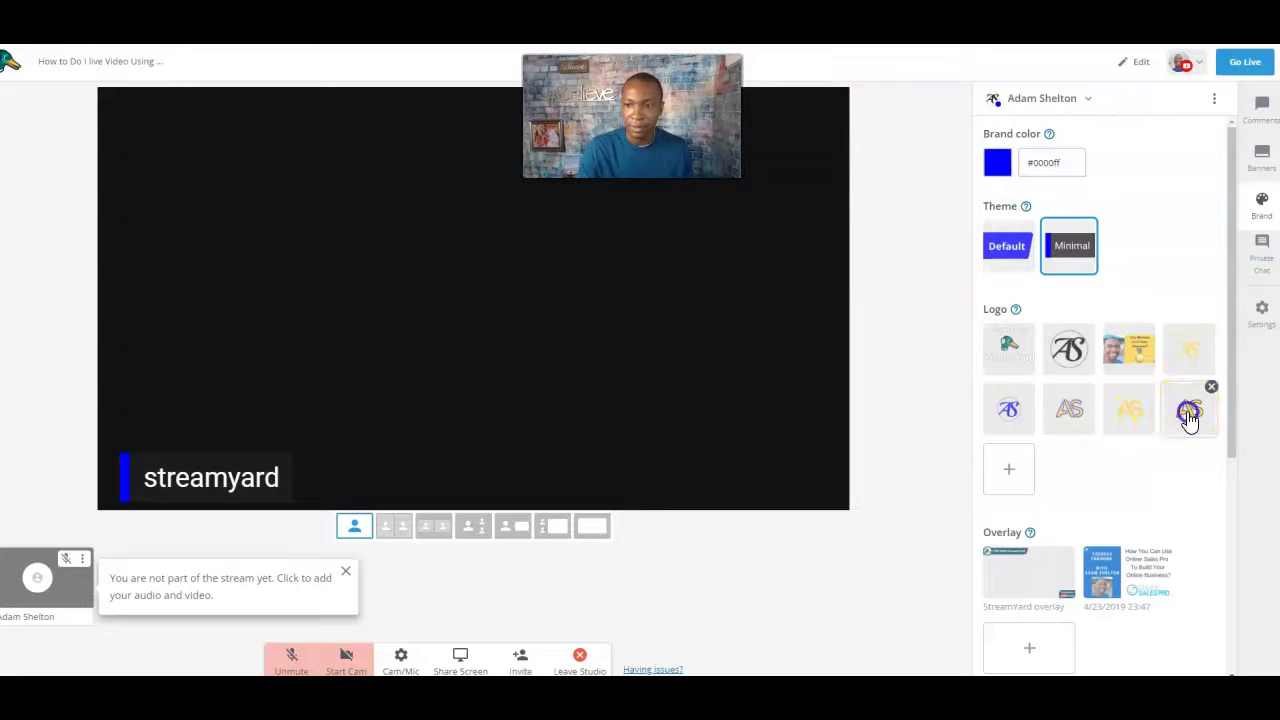
{"action": "left_click", "coordinate": [1189, 415]}
- Preview the StreamYard overlay on the stream and remove it again
{"action": "scroll", "coordinate": [1113, 488], "scroll_direction": "down", "scroll_amount": 2}
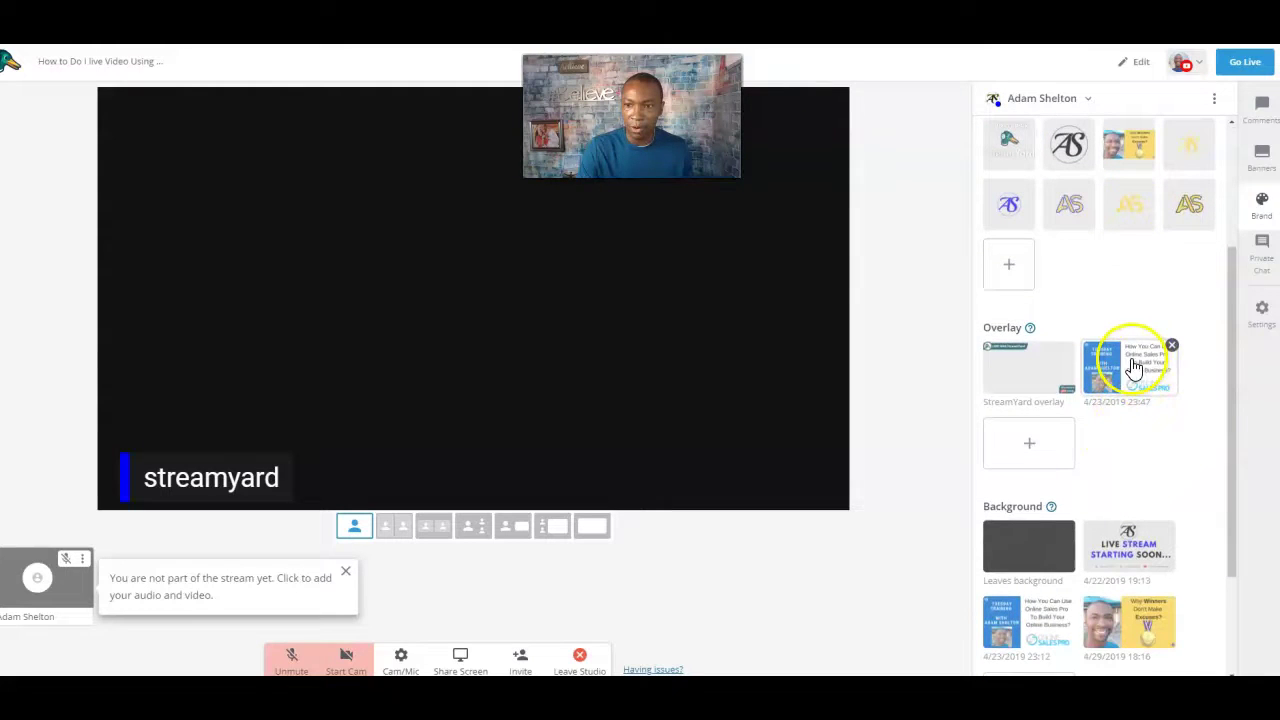
{"action": "left_click", "coordinate": [1031, 372]}
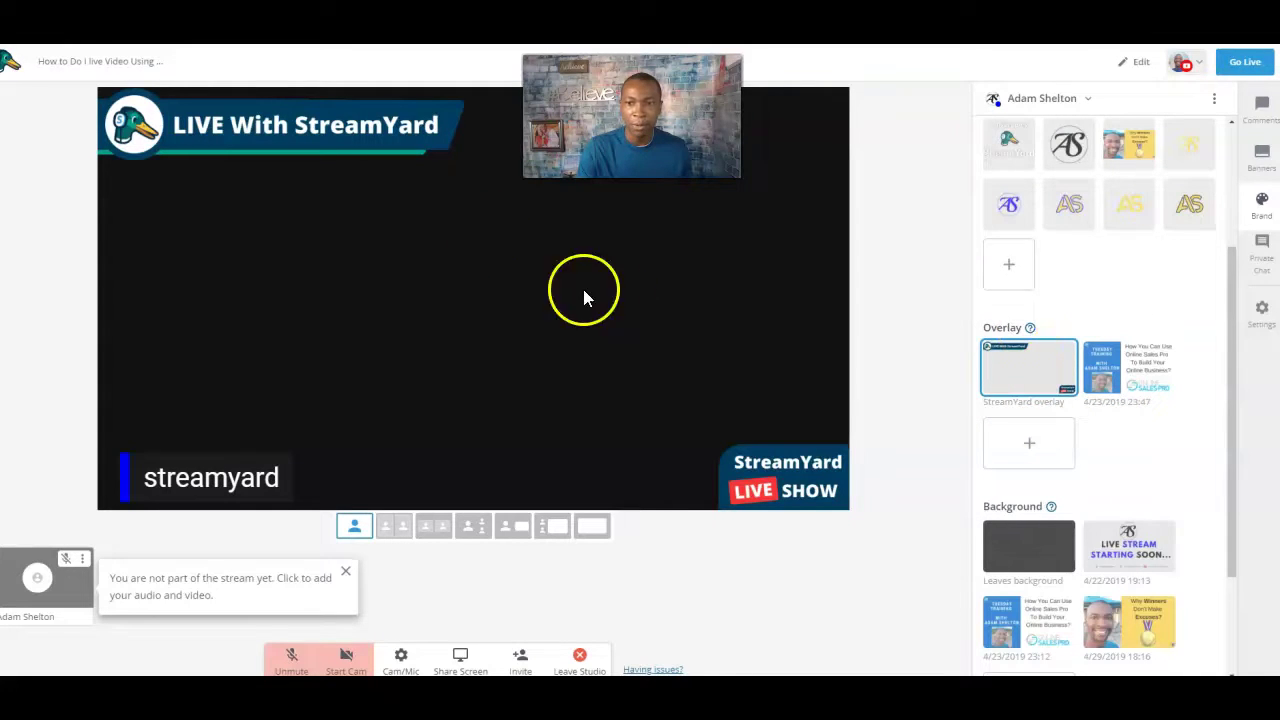
{"action": "left_click", "coordinate": [1008, 368]}
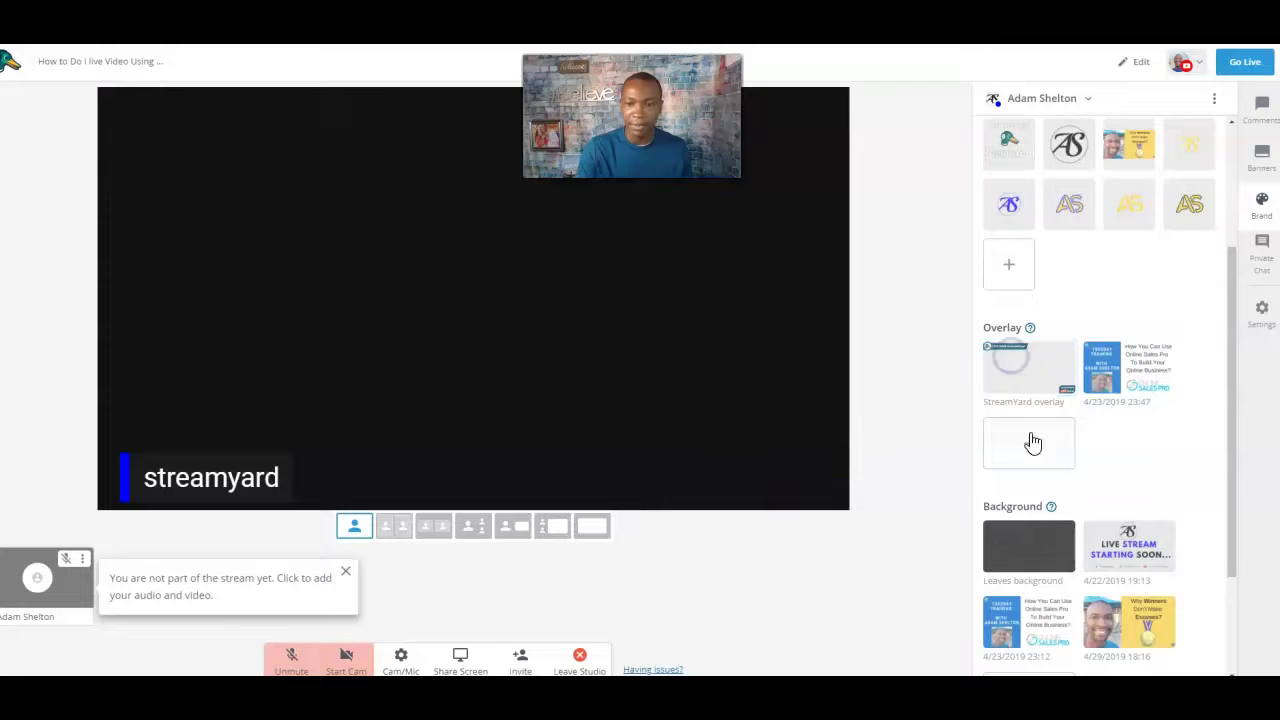
- Apply the Leaves background to the stream and hide the "streamyard" banner
{"action": "scroll", "coordinate": [1034, 443], "scroll_direction": "down", "scroll_amount": 3}
{"action": "left_click", "coordinate": [1038, 410]}
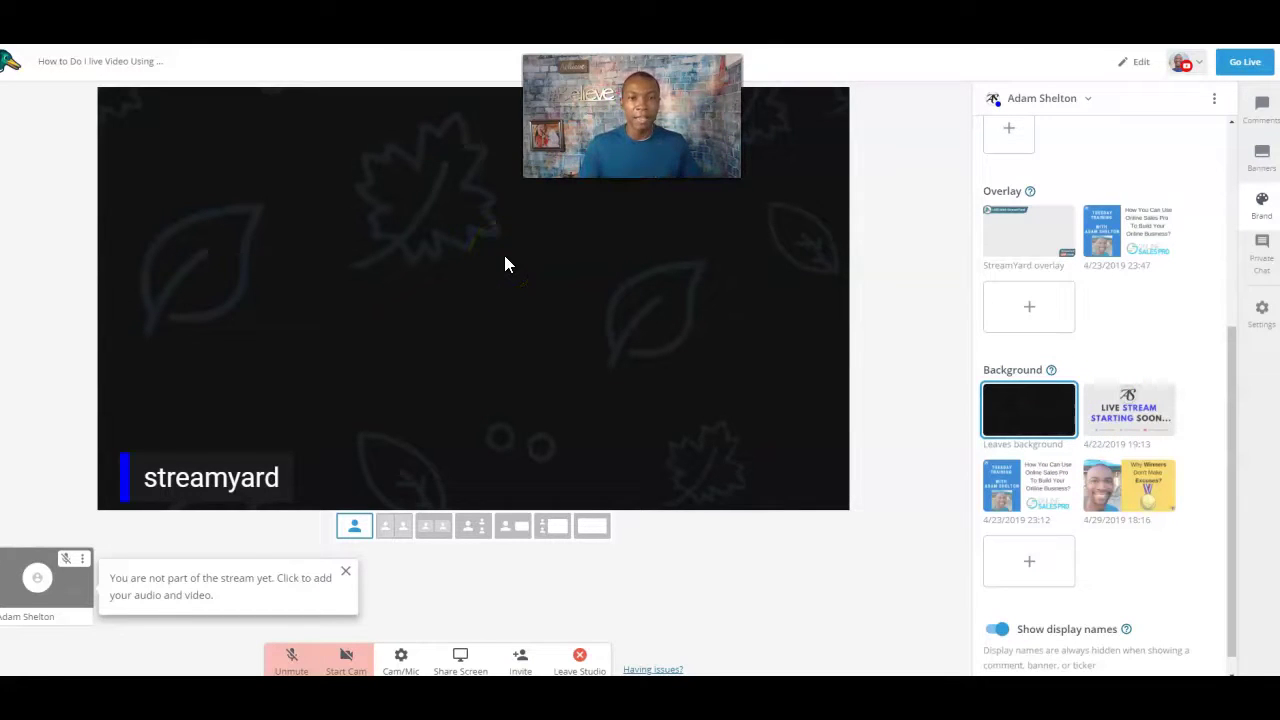
{"action": "left_click", "coordinate": [1264, 160]}
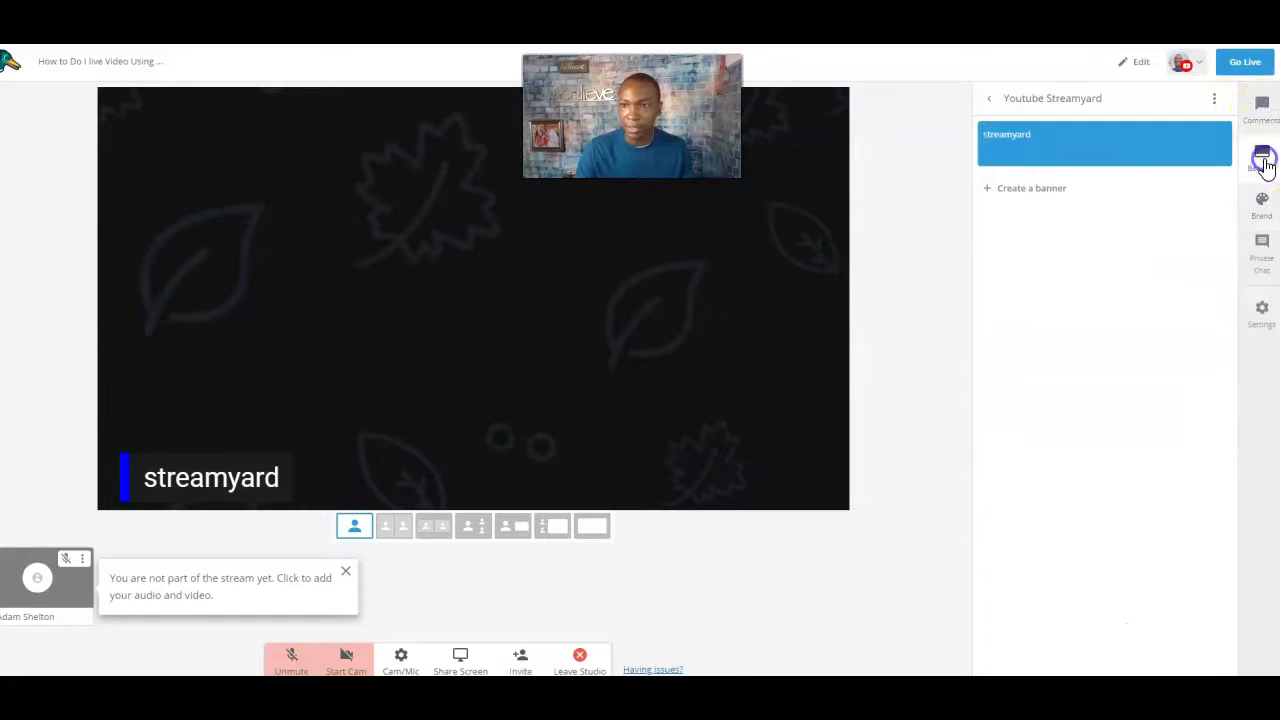
{"action": "left_click", "coordinate": [1093, 148]}
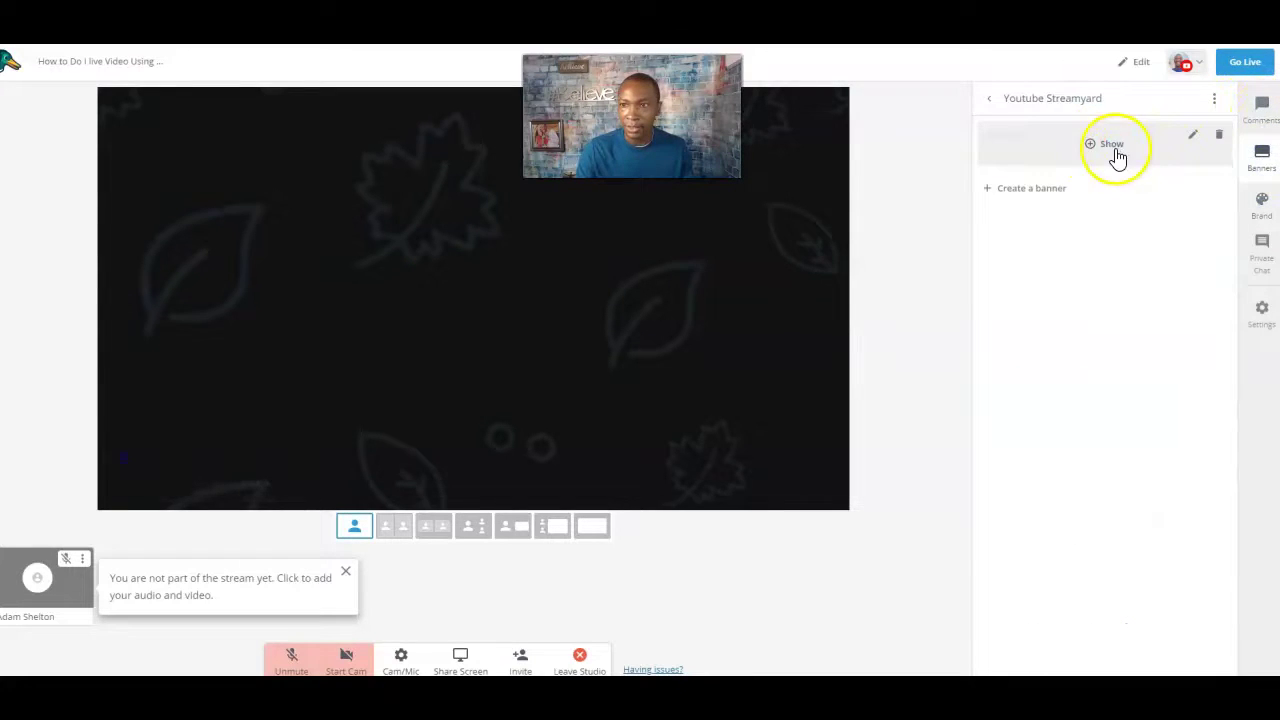
- Preview the "Live stream starting soon" background before restoring Leaves, and toggle the display names off and back on
{"action": "left_click", "coordinate": [1261, 200]}
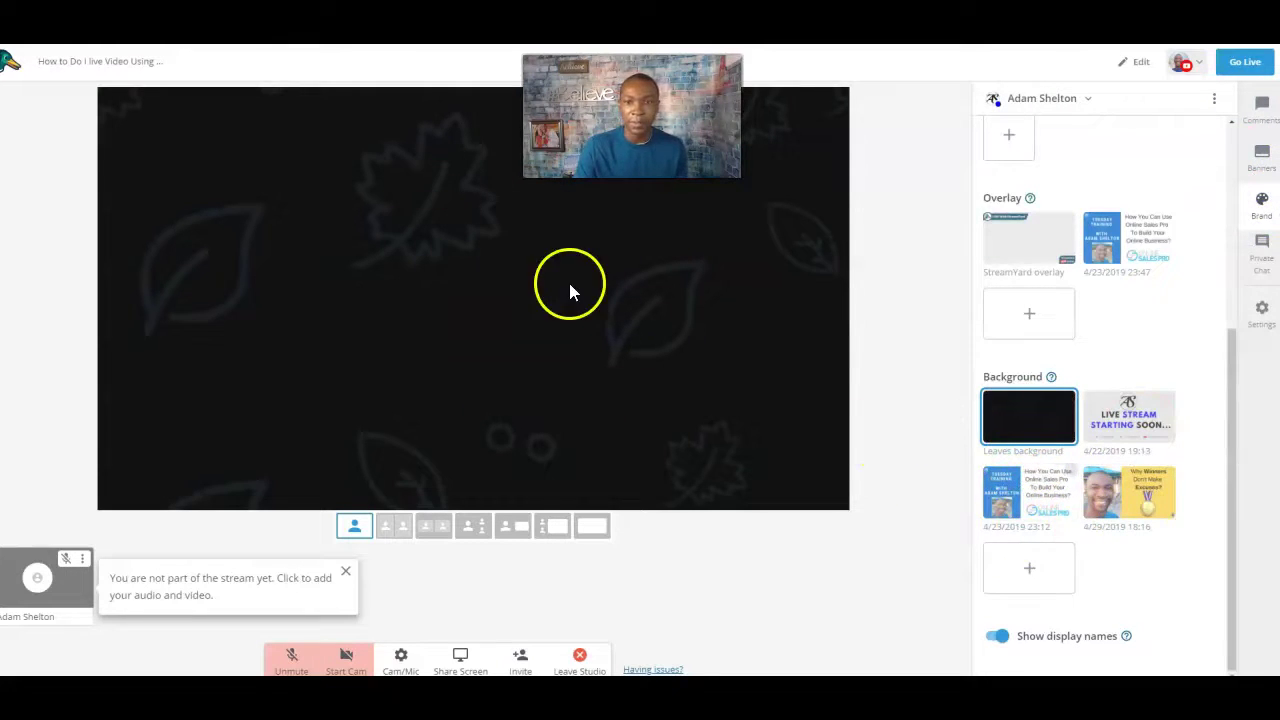
{"action": "left_click", "coordinate": [1130, 418]}
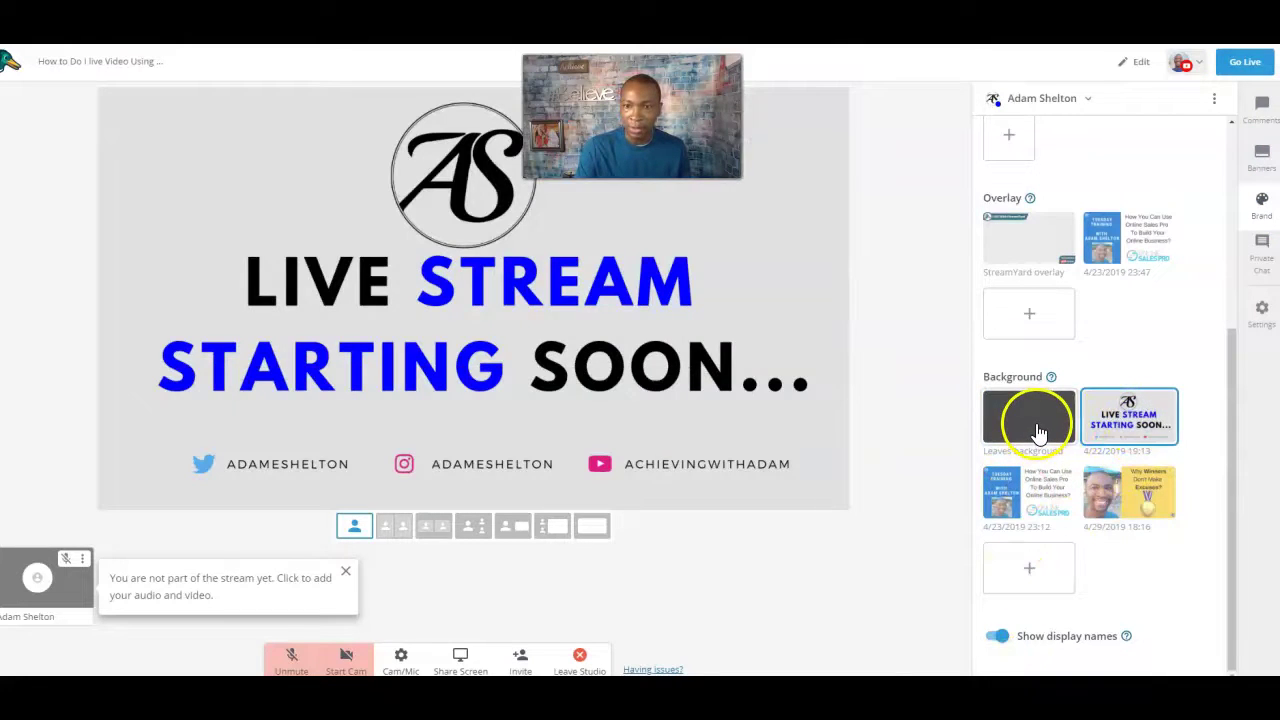
{"action": "left_click", "coordinate": [1038, 432]}
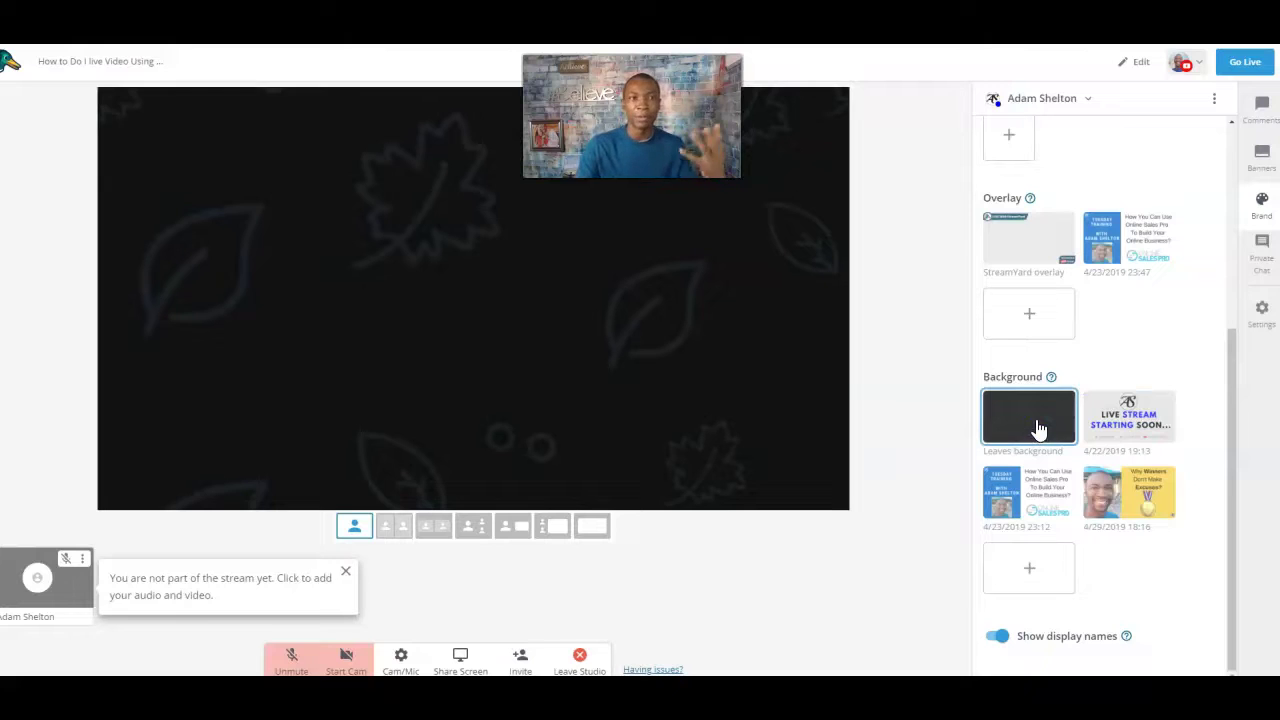
{"action": "left_click", "coordinate": [996, 640]}
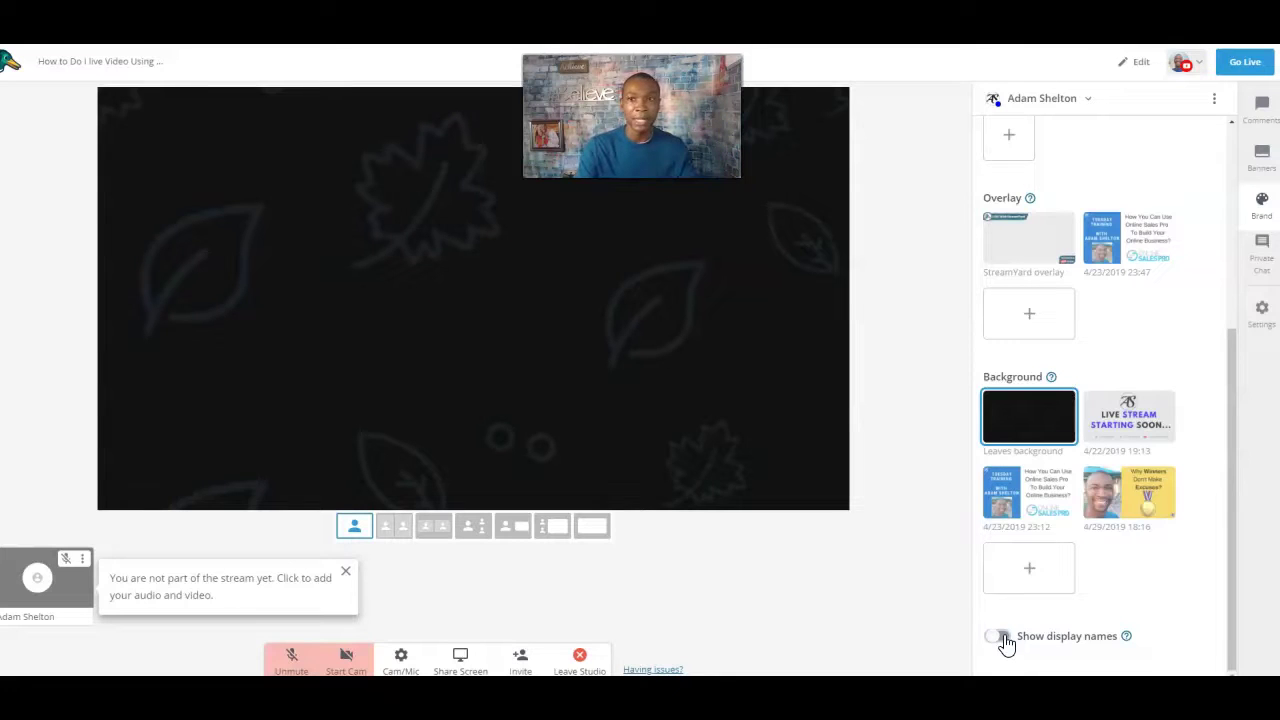
{"action": "mouse_move", "coordinate": [1128, 640]}
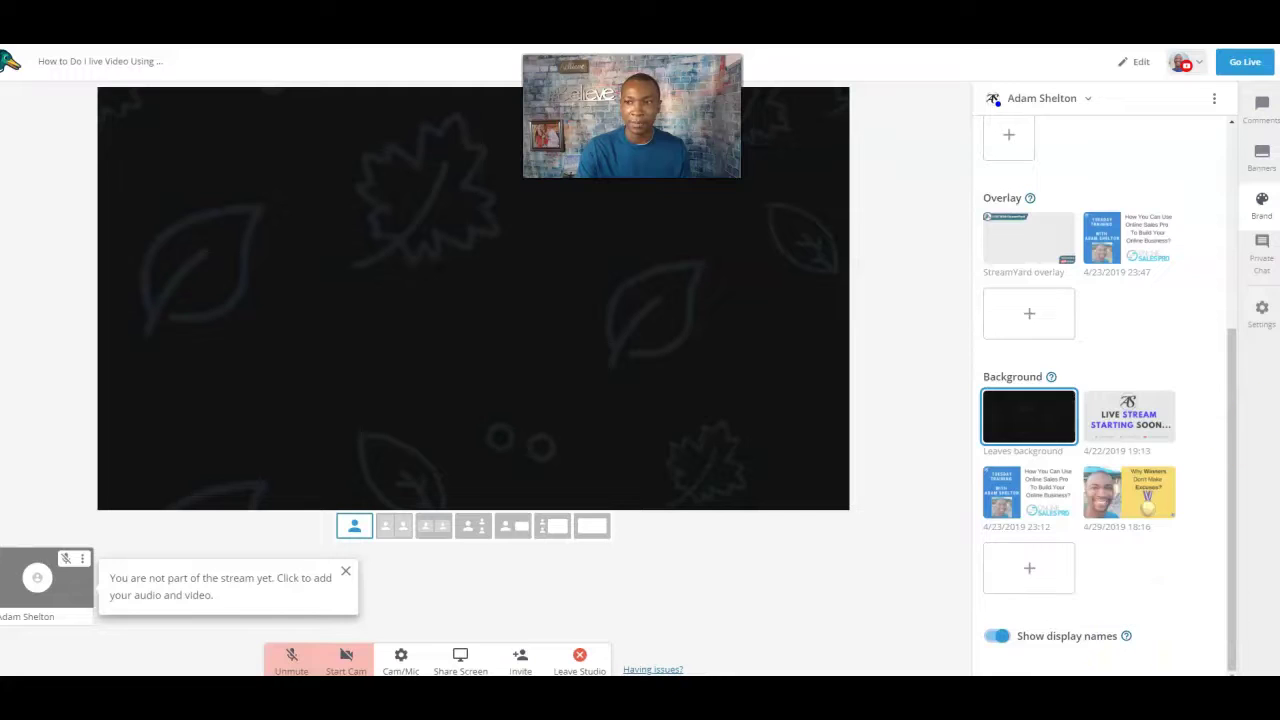
- View the private guest chat, then open the guest invitation for the studio and select the whole invite link
{"action": "left_click", "coordinate": [1263, 256]}
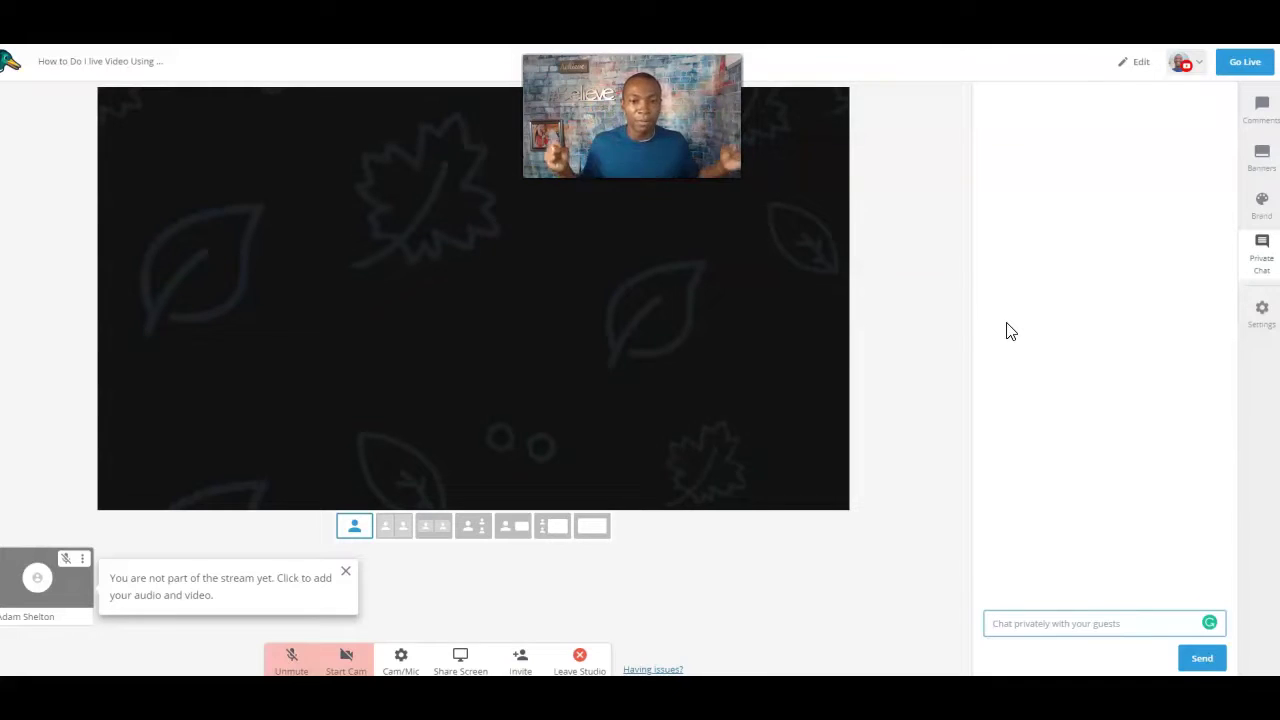
{"action": "left_click", "coordinate": [519, 658]}
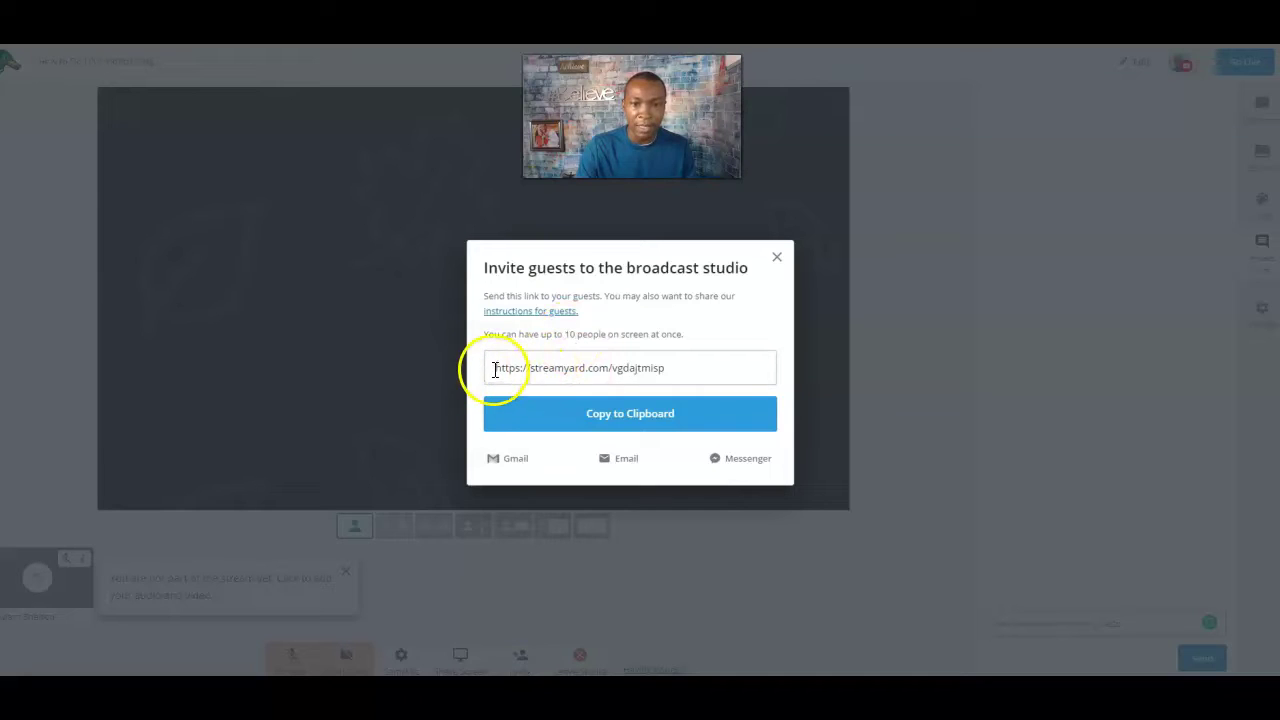
{"action": "left_click_drag", "start_coordinate": [492, 368], "coordinate": [670, 369]}
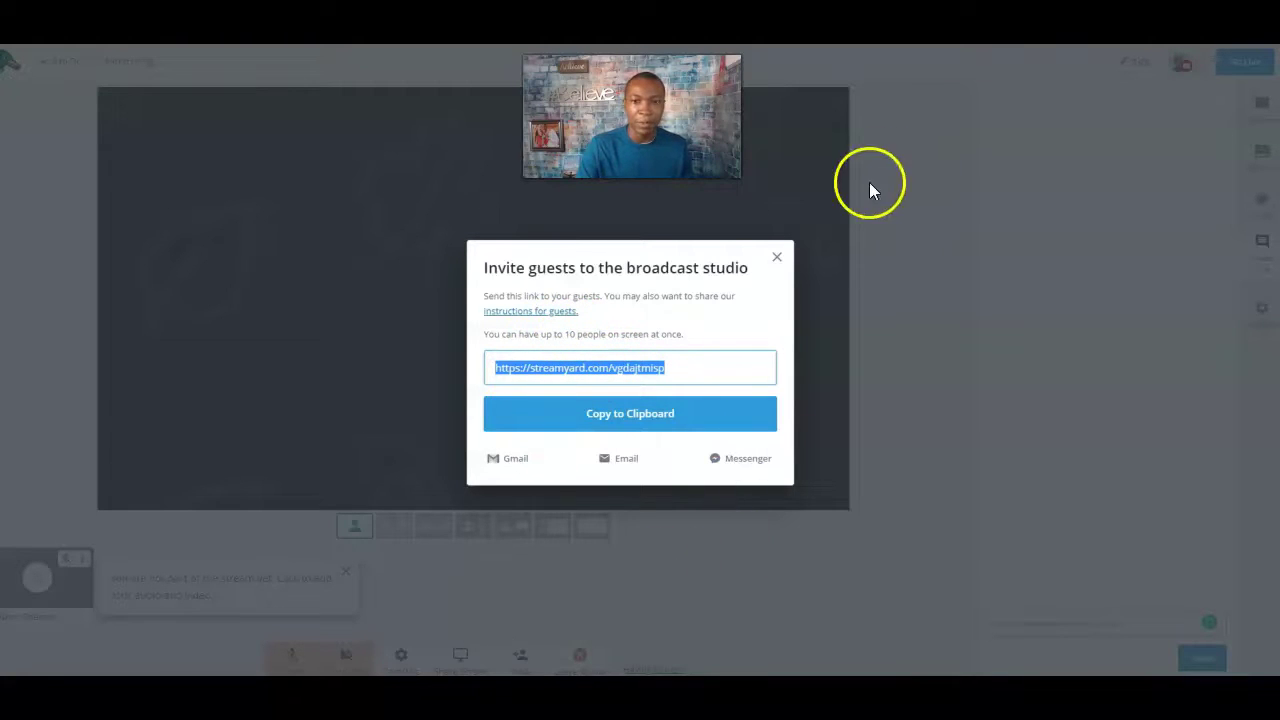
- Close the guest invitation and start a screen share with a Chrome tab as the source
{"action": "left_click", "coordinate": [777, 259]}
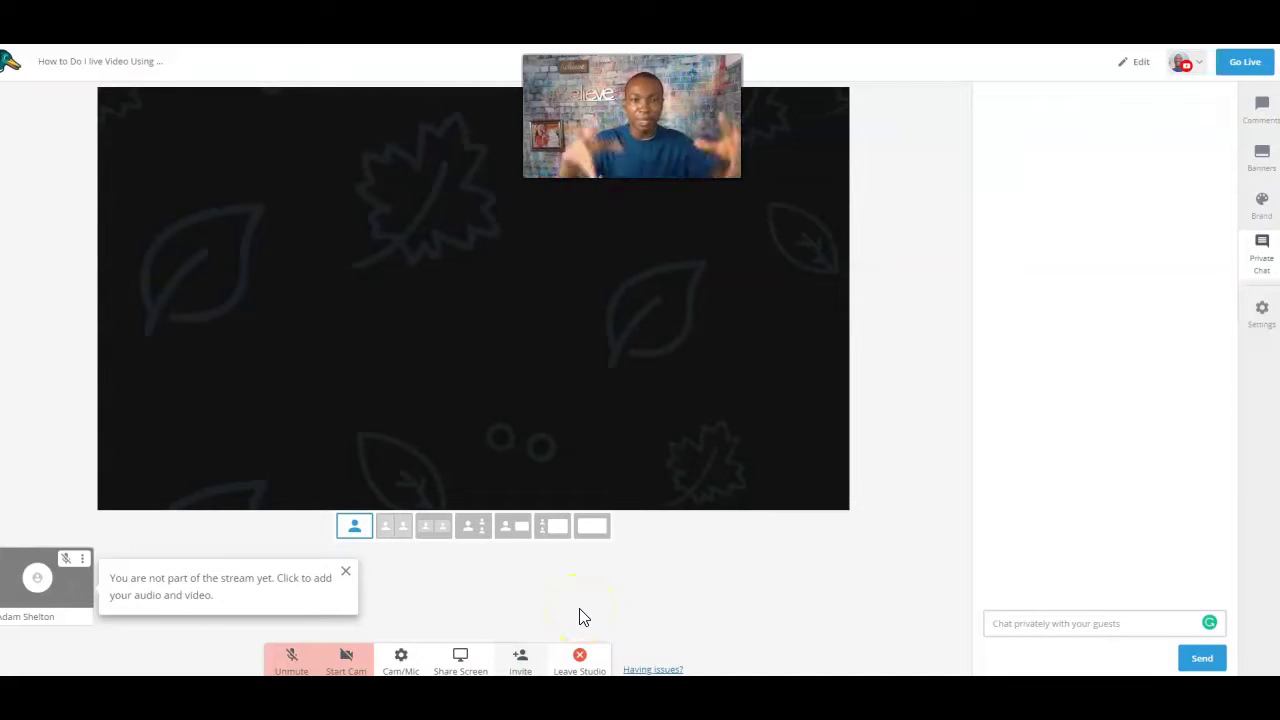
{"action": "left_click", "coordinate": [600, 400]}
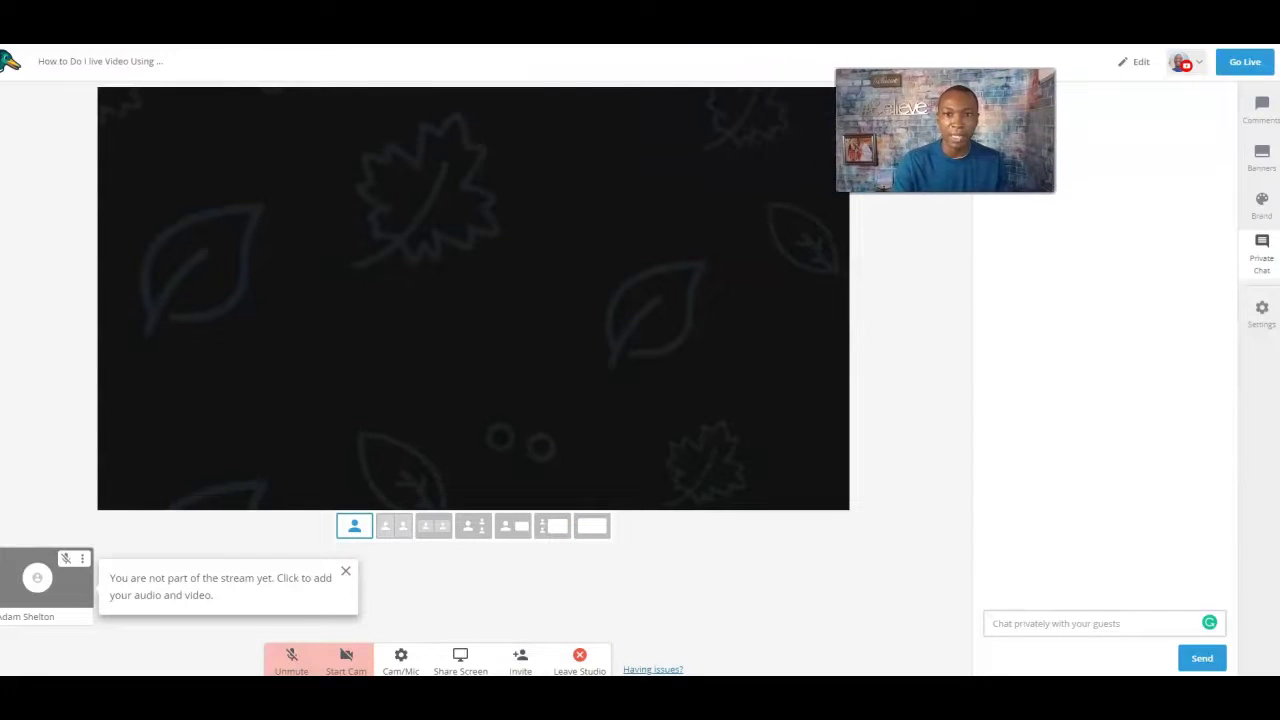
{"action": "left_click", "coordinate": [462, 662]}
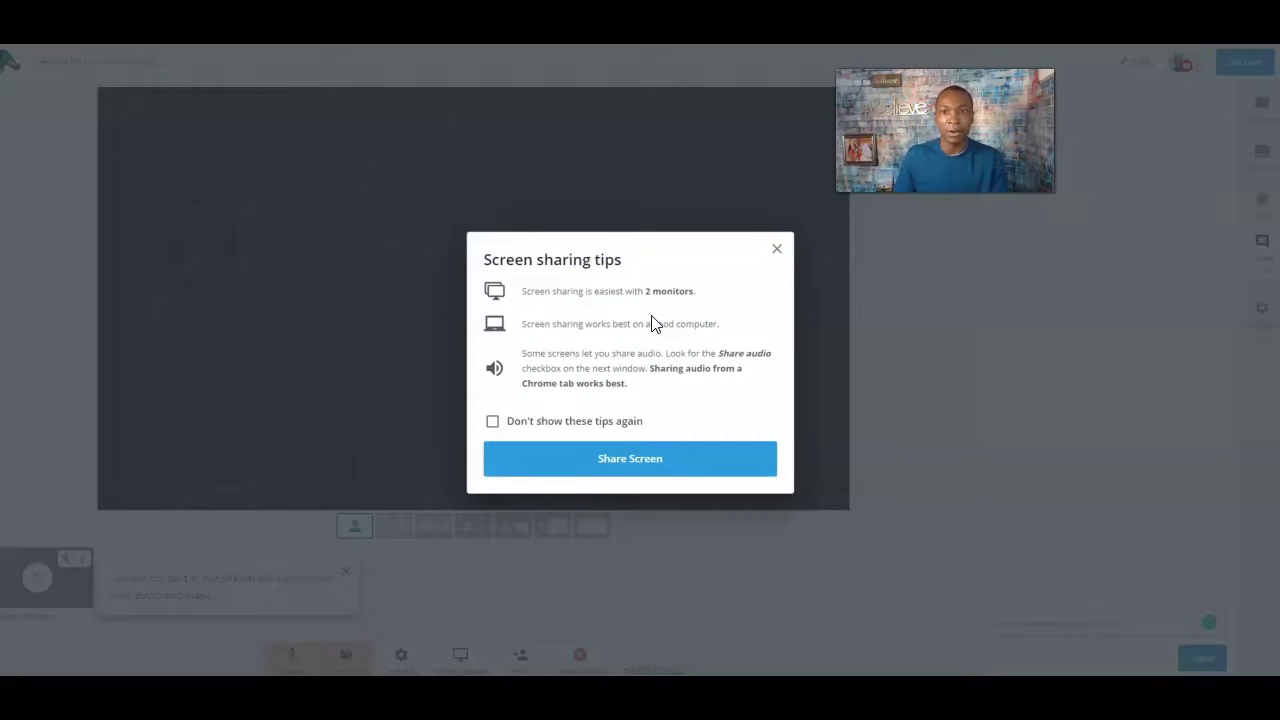
{"action": "left_click", "coordinate": [636, 464]}
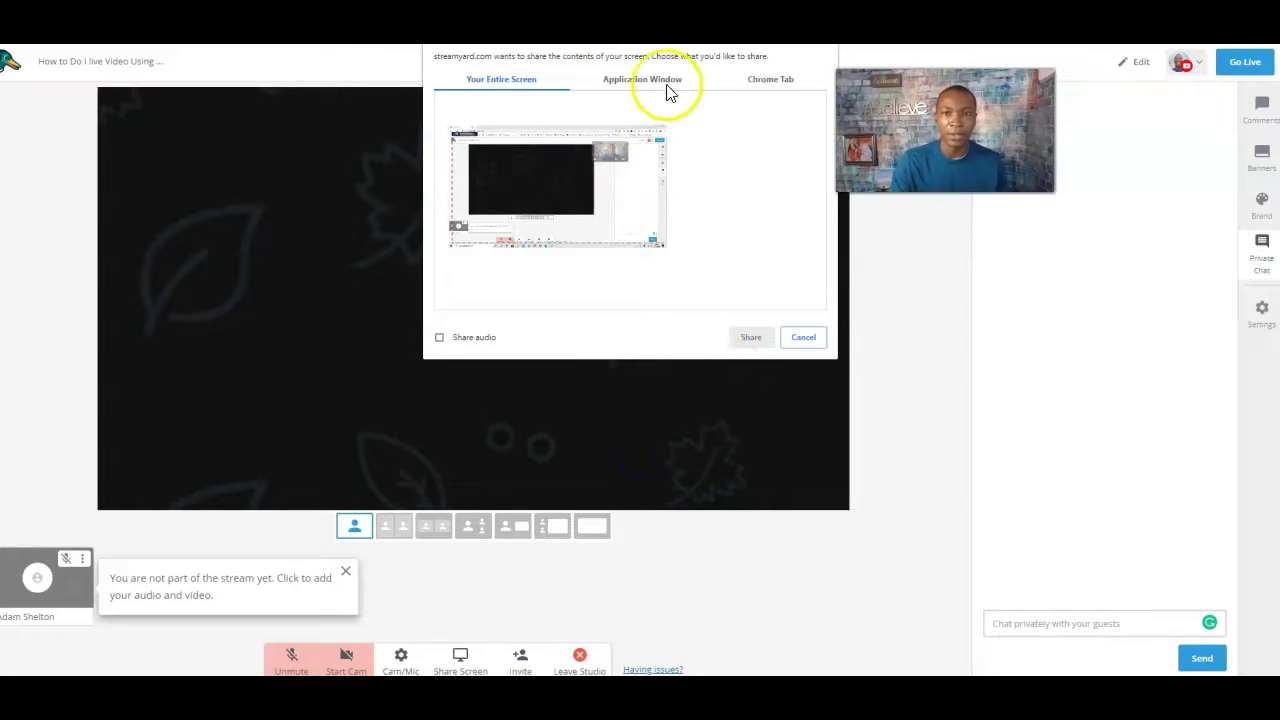
{"action": "left_click", "coordinate": [766, 80]}
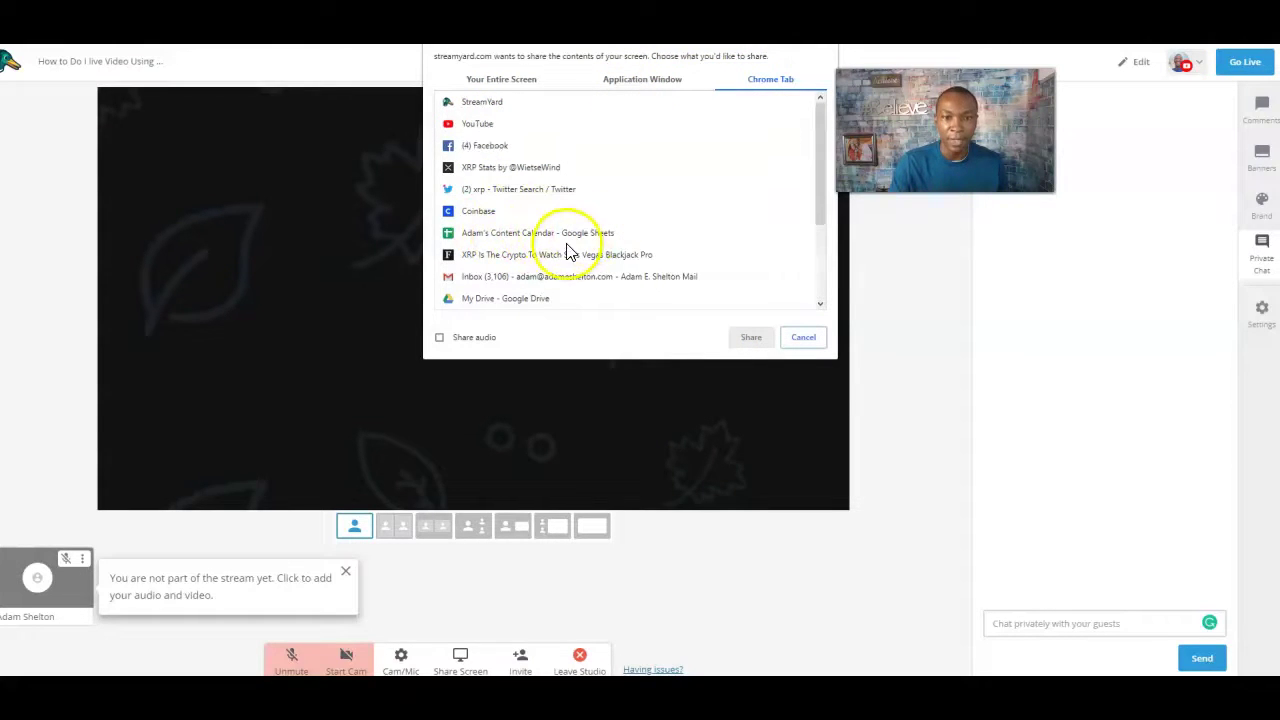
- Look through the open Chrome tabs and share the Content Calendar Google Sheets tab with the studio
{"action": "scroll", "coordinate": [546, 242], "scroll_direction": "down", "scroll_amount": 3}
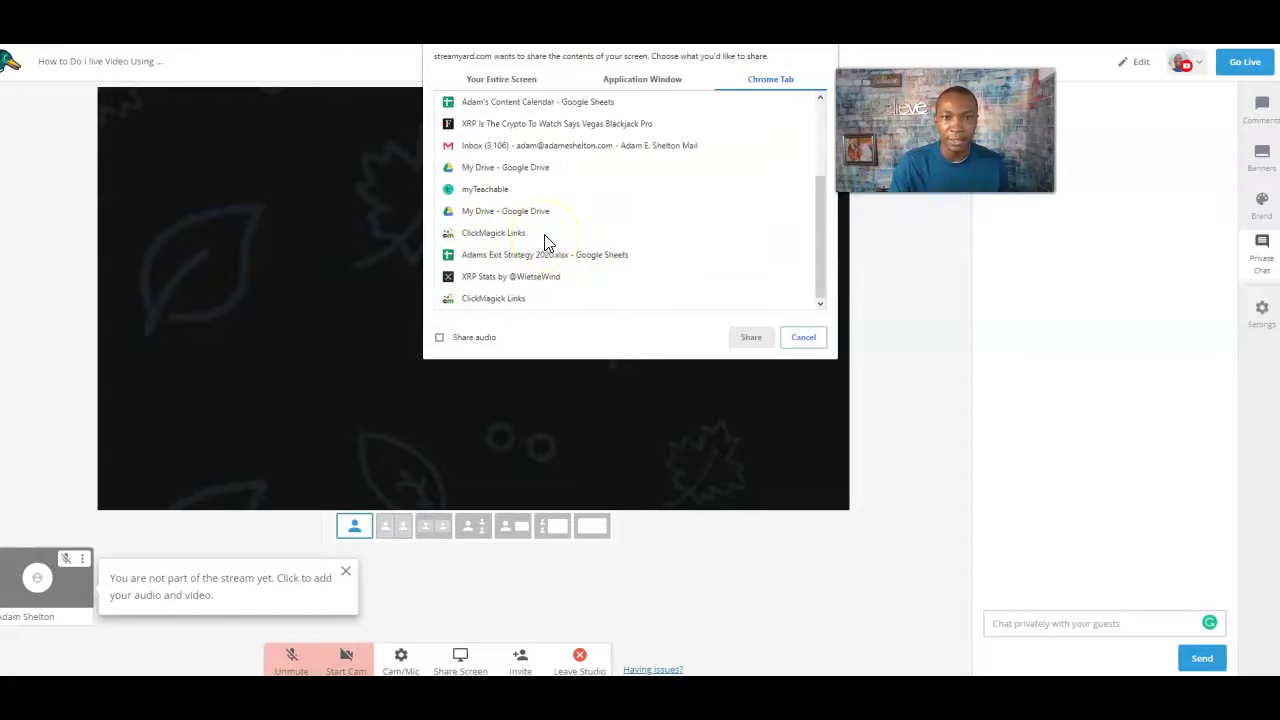
{"action": "scroll", "coordinate": [546, 242], "scroll_direction": "up", "scroll_amount": 3}
{"action": "scroll", "coordinate": [547, 247], "scroll_direction": "down", "scroll_amount": 3}
{"action": "scroll", "coordinate": [546, 248], "scroll_direction": "up", "scroll_amount": 3}
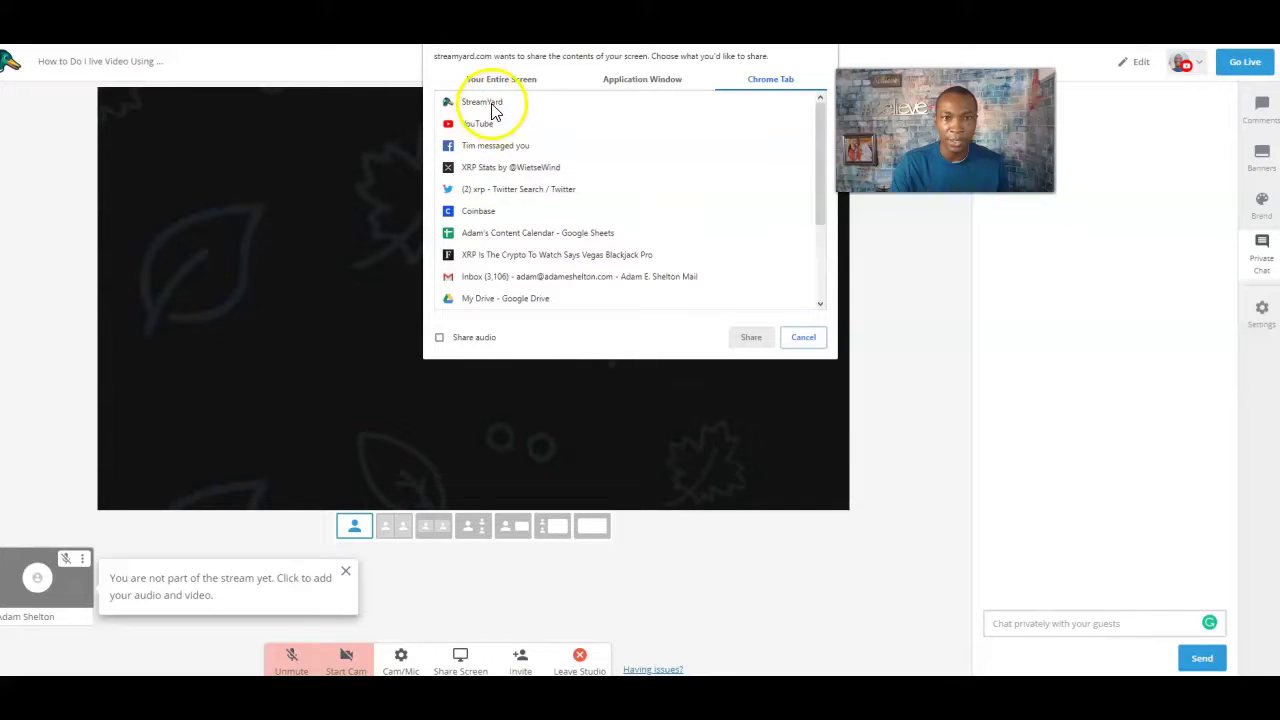
{"action": "scroll", "coordinate": [503, 218], "scroll_direction": "down", "scroll_amount": 3}
{"action": "scroll", "coordinate": [503, 218], "scroll_direction": "up", "scroll_amount": 3}
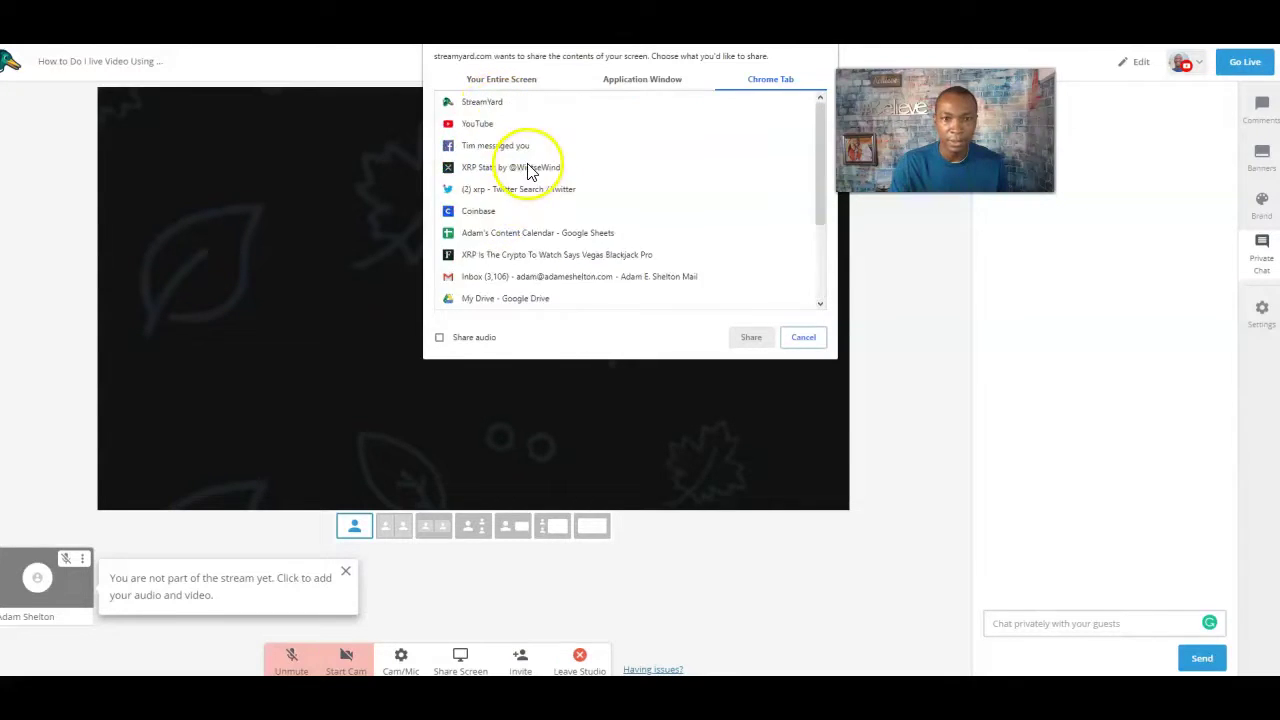
{"action": "left_click", "coordinate": [547, 232]}
{"action": "left_click", "coordinate": [752, 338]}
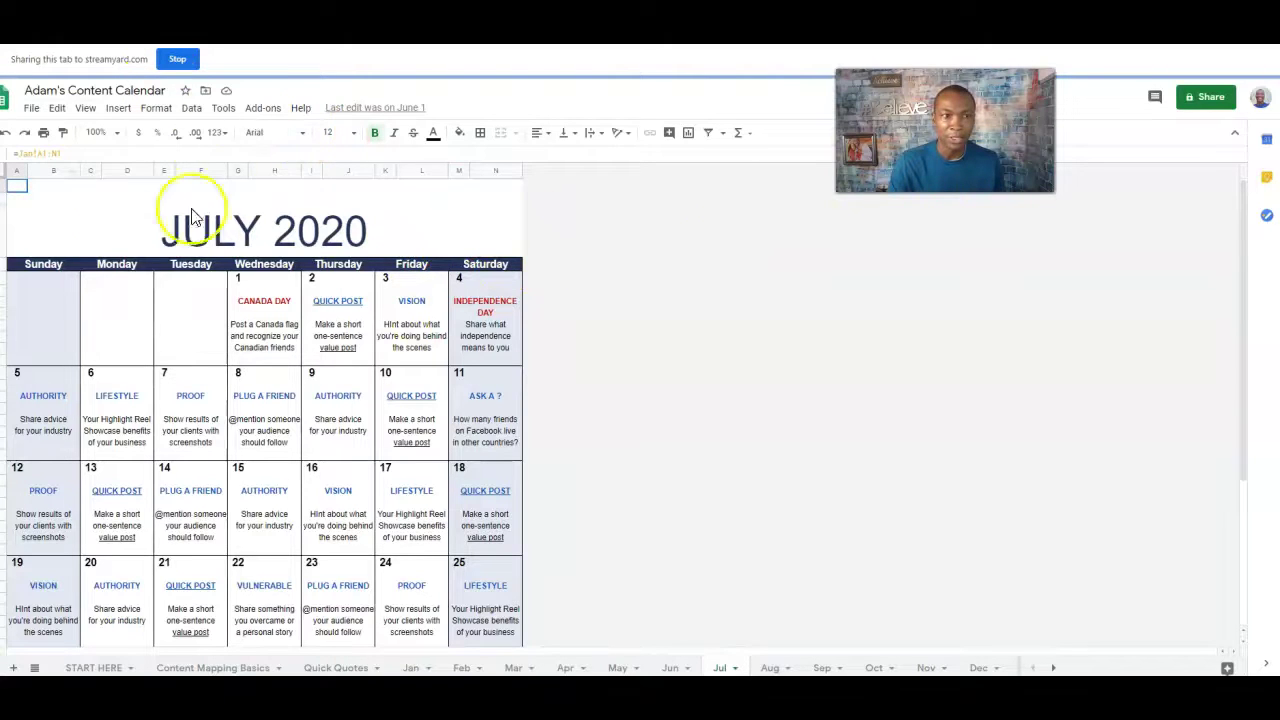
- Stop sharing the Content Calendar tab and return to the StreamYard studio
{"action": "left_click", "coordinate": [175, 60]}
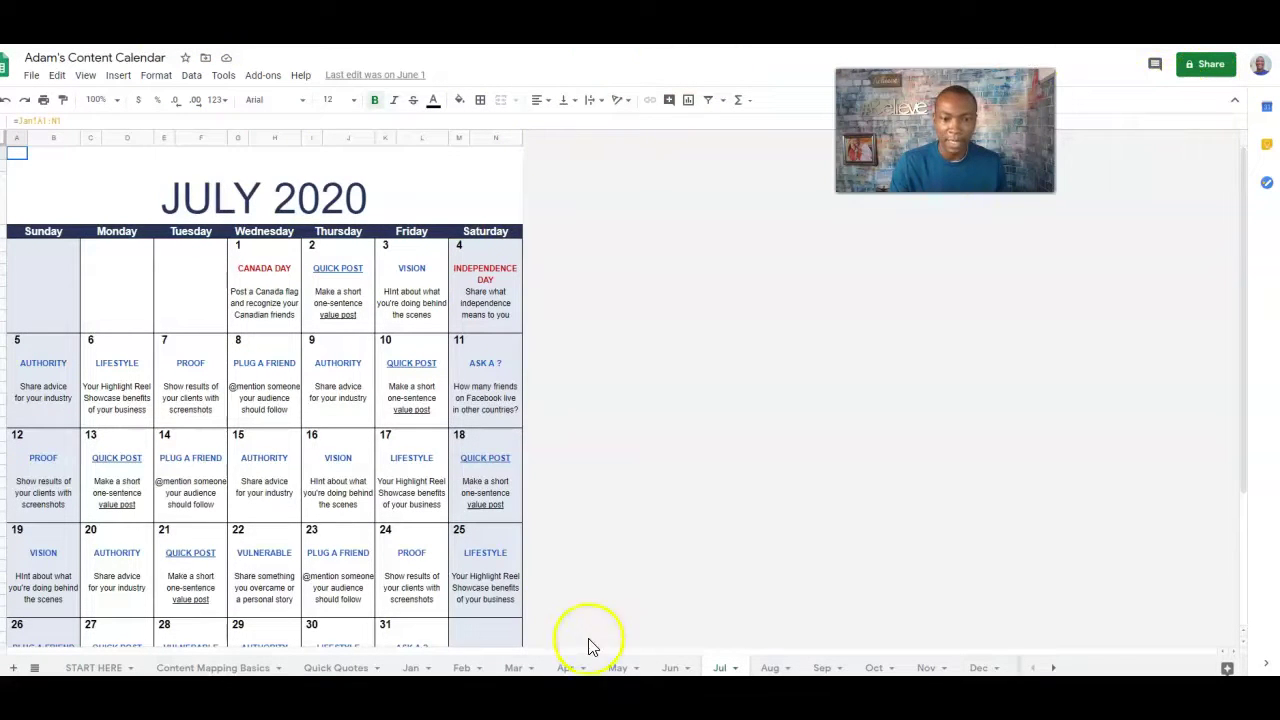
{"action": "mouse_move", "coordinate": [560, 719]}
{"action": "left_click", "coordinate": [628, 622]}
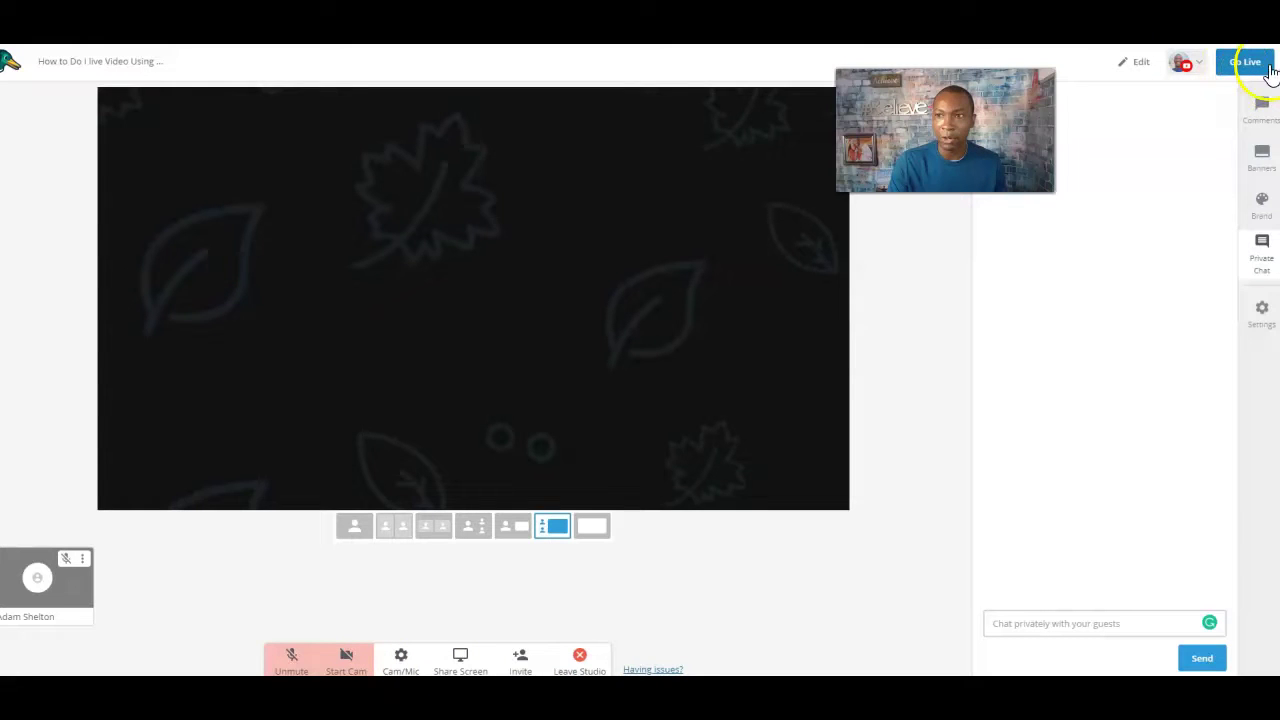
- Review the YouTube broadcast's details and privacy choices, save them with Unlisted kept, and check the destination's options for viewing it on YouTube
{"action": "left_click", "coordinate": [1200, 66]}
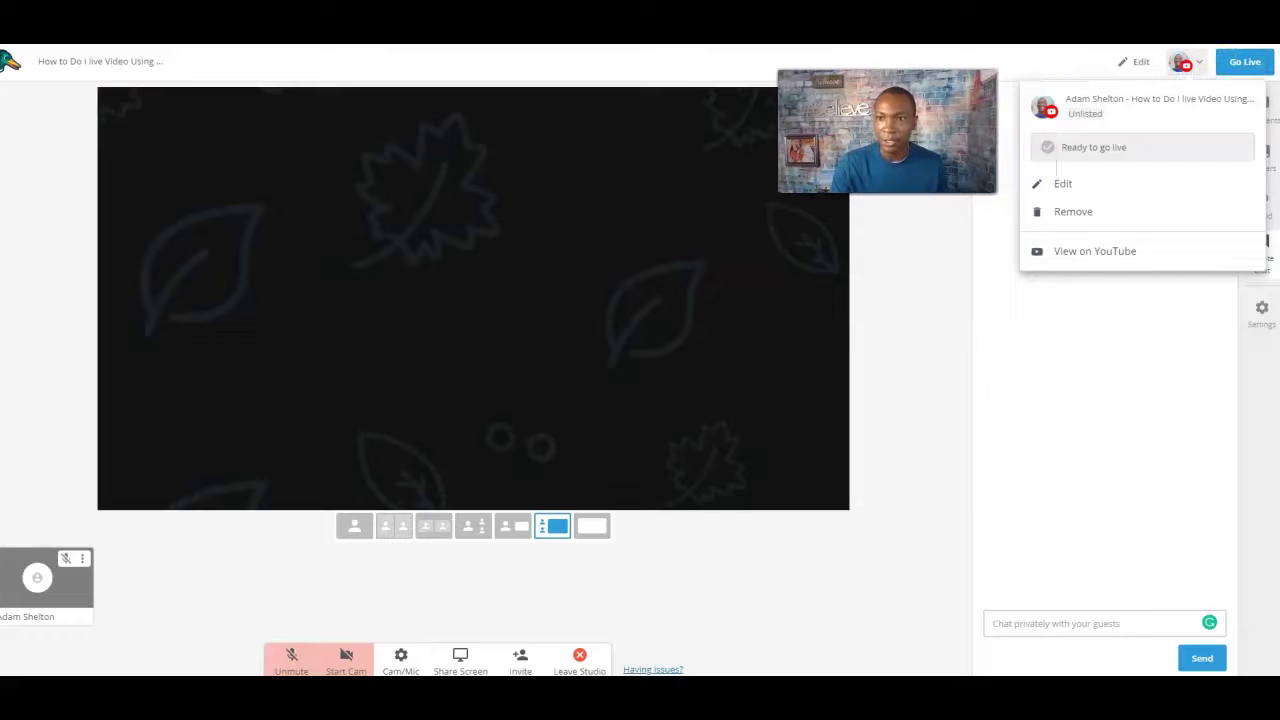
{"action": "left_click", "coordinate": [1066, 187]}
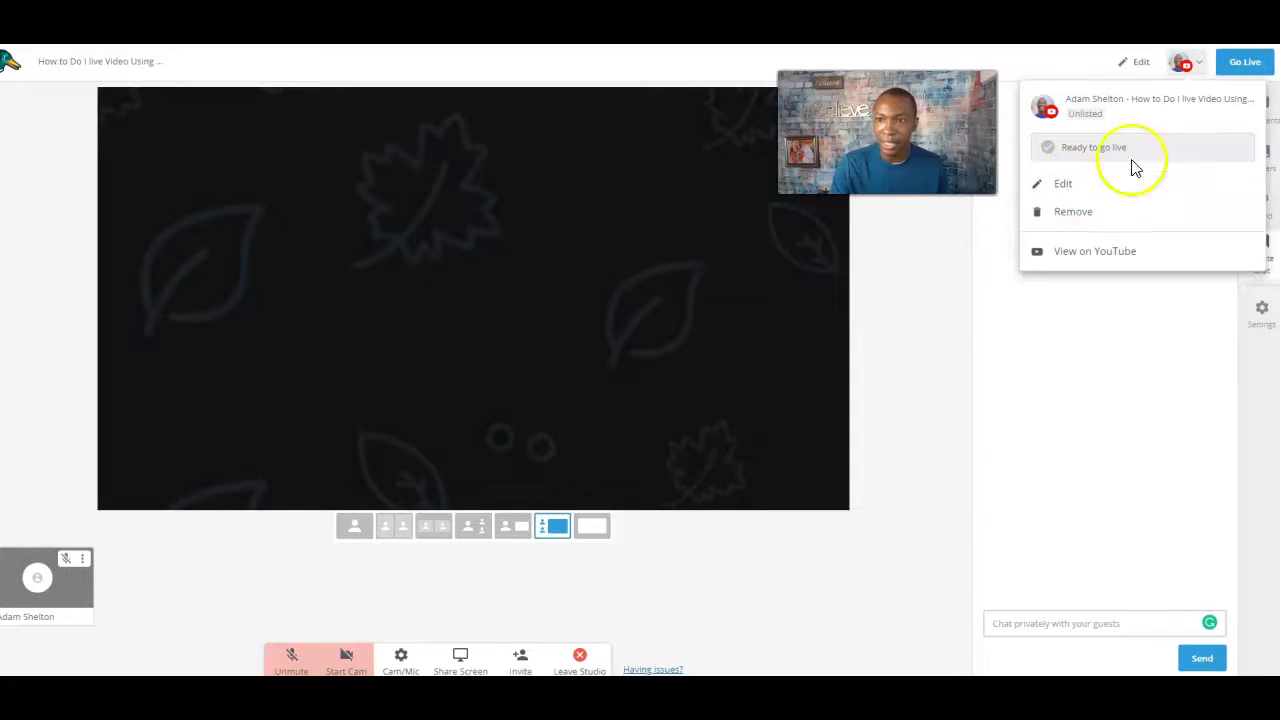
{"action": "left_click", "coordinate": [1060, 184]}
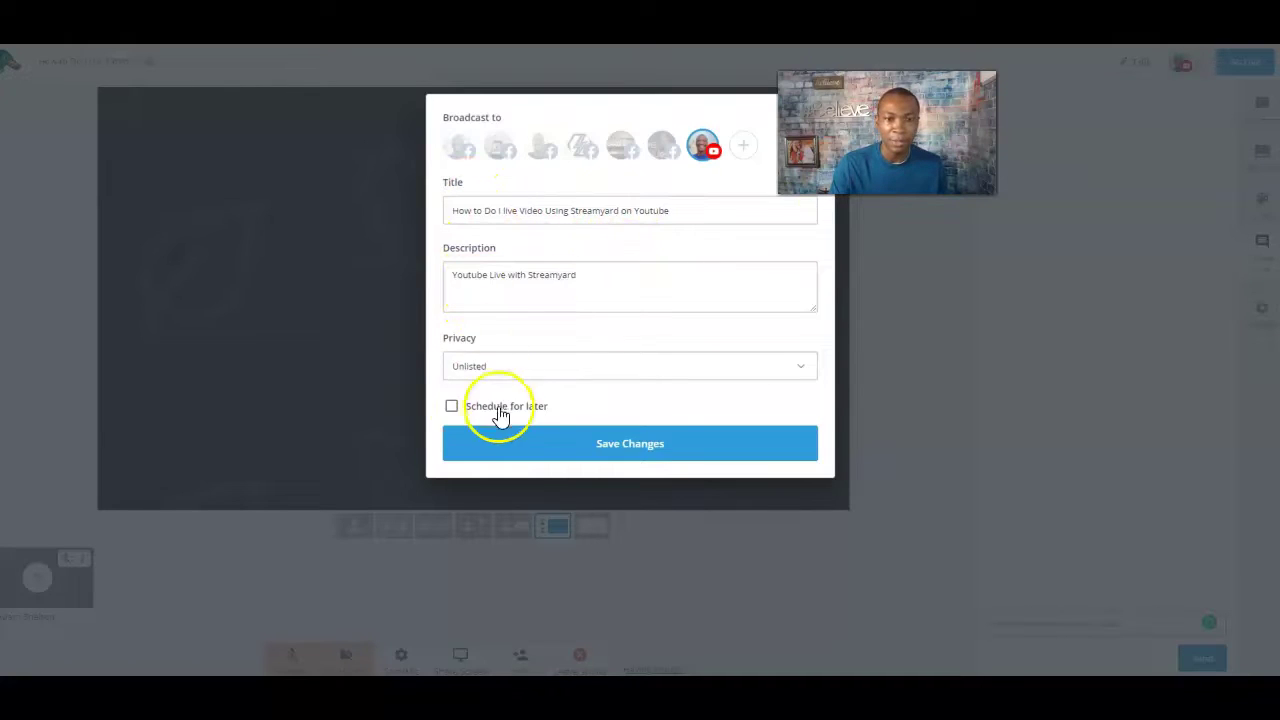
{"action": "left_click", "coordinate": [498, 370]}
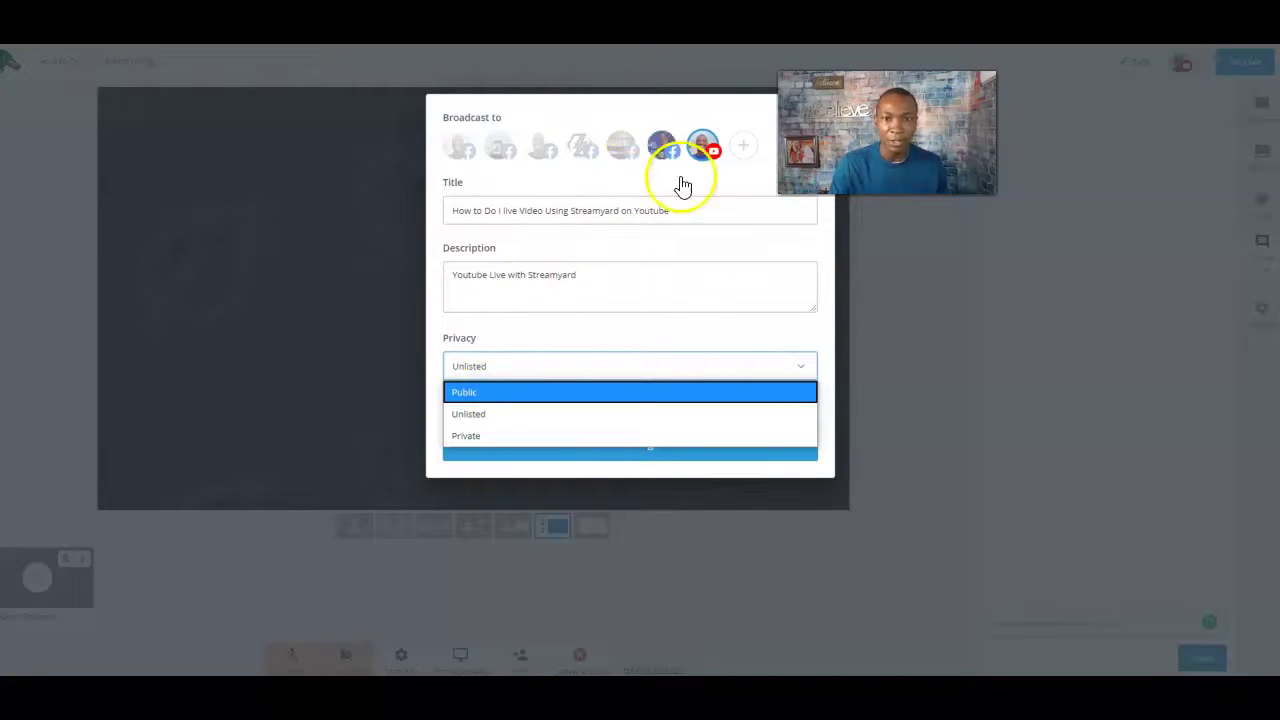
{"action": "left_click", "coordinate": [654, 468]}
{"action": "left_click", "coordinate": [660, 452]}
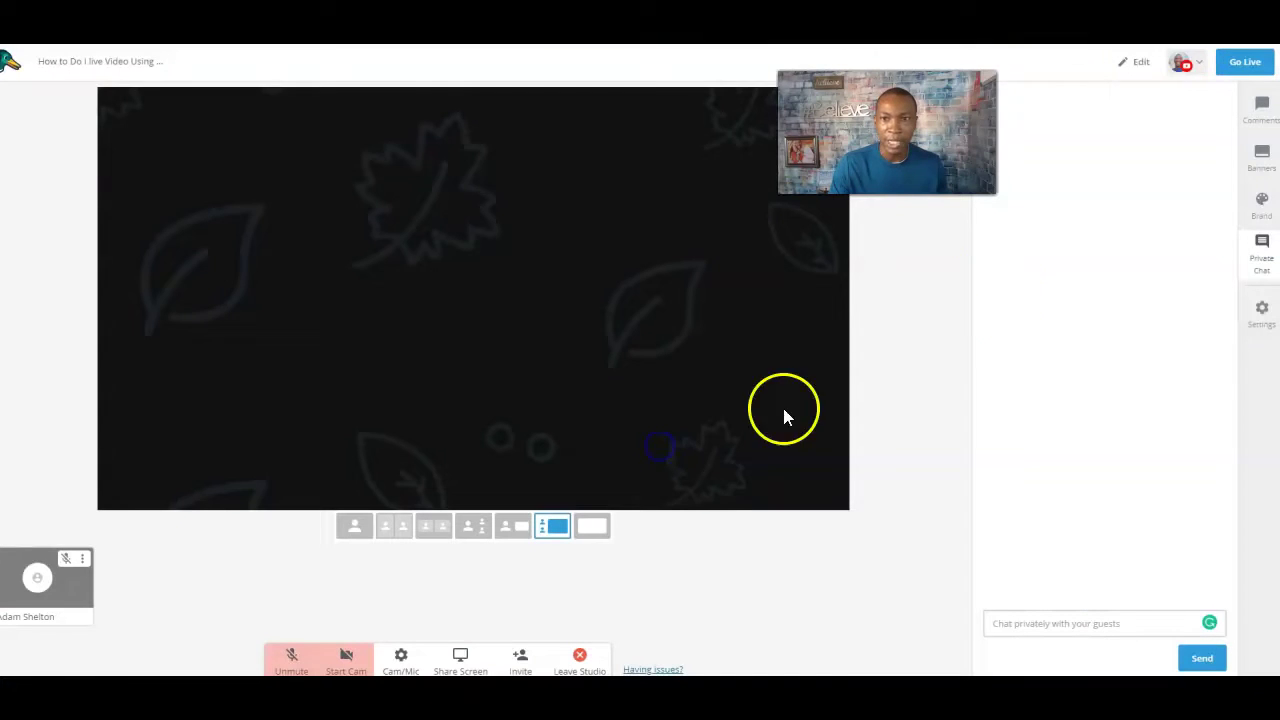
{"action": "left_click", "coordinate": [1200, 63]}
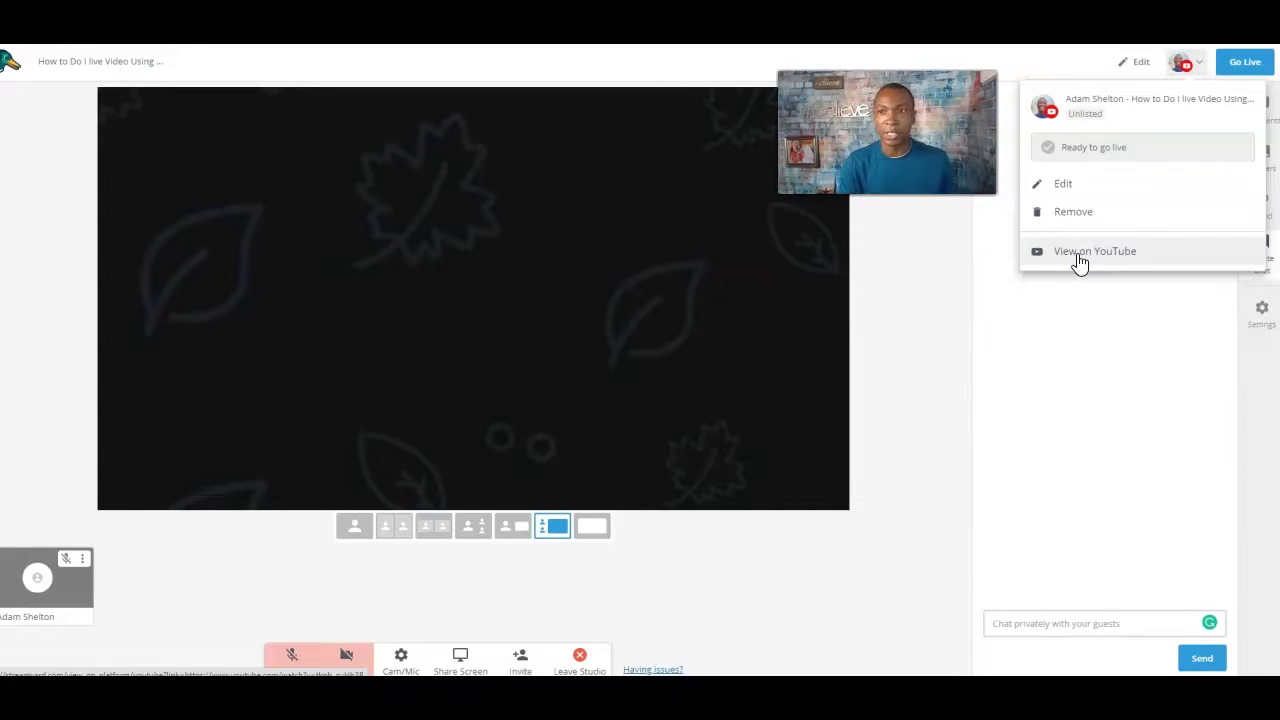
{"action": "left_click", "coordinate": [1020, 343]}
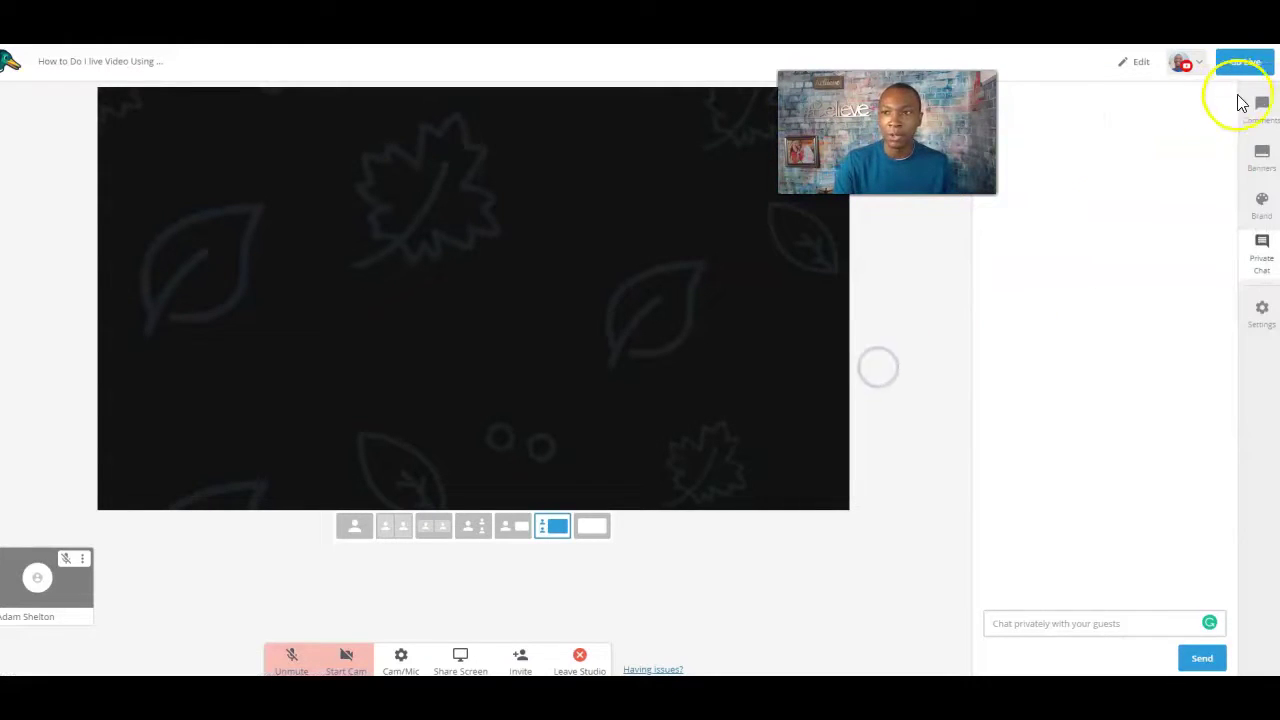